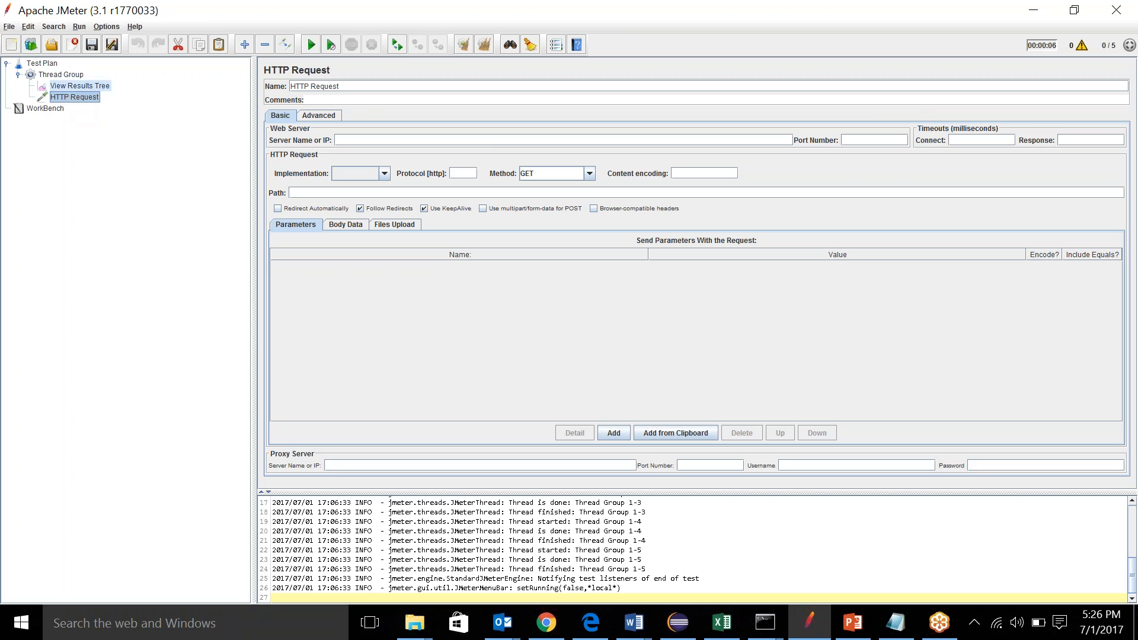
left_click(75, 99)
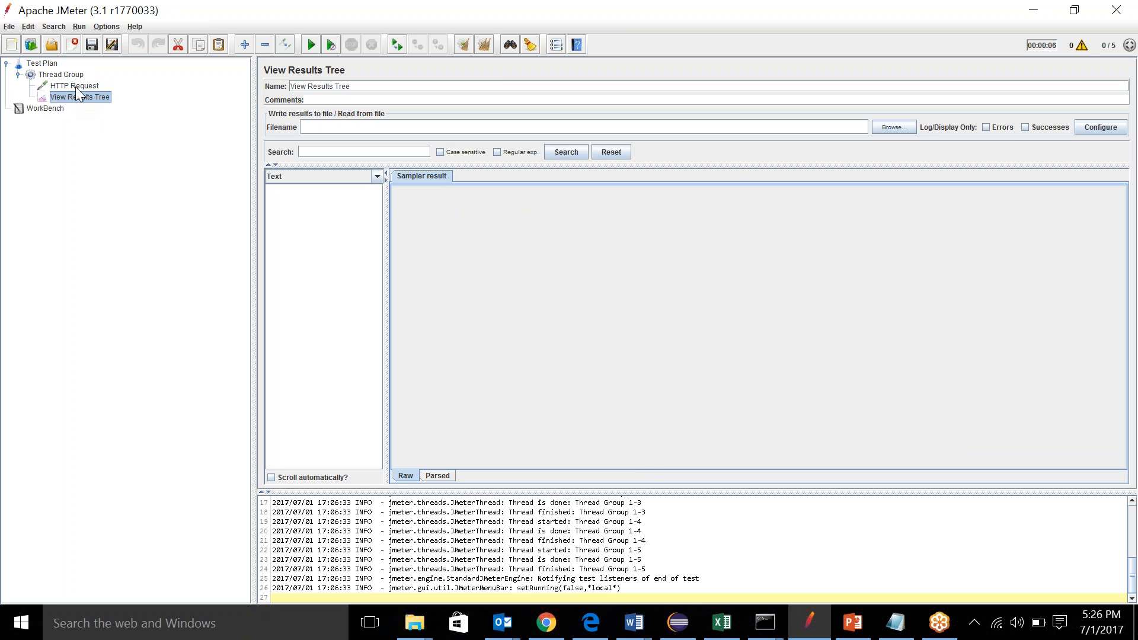
left_click(75, 87)
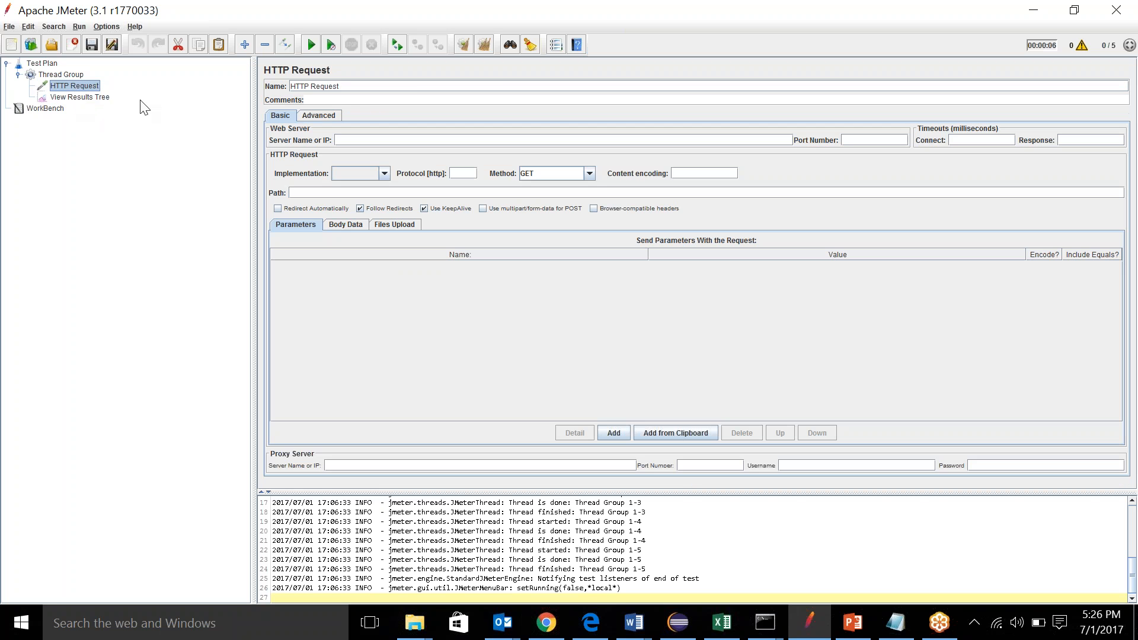
left_click(359, 141)
type("http://newtours.demoaut.com/")
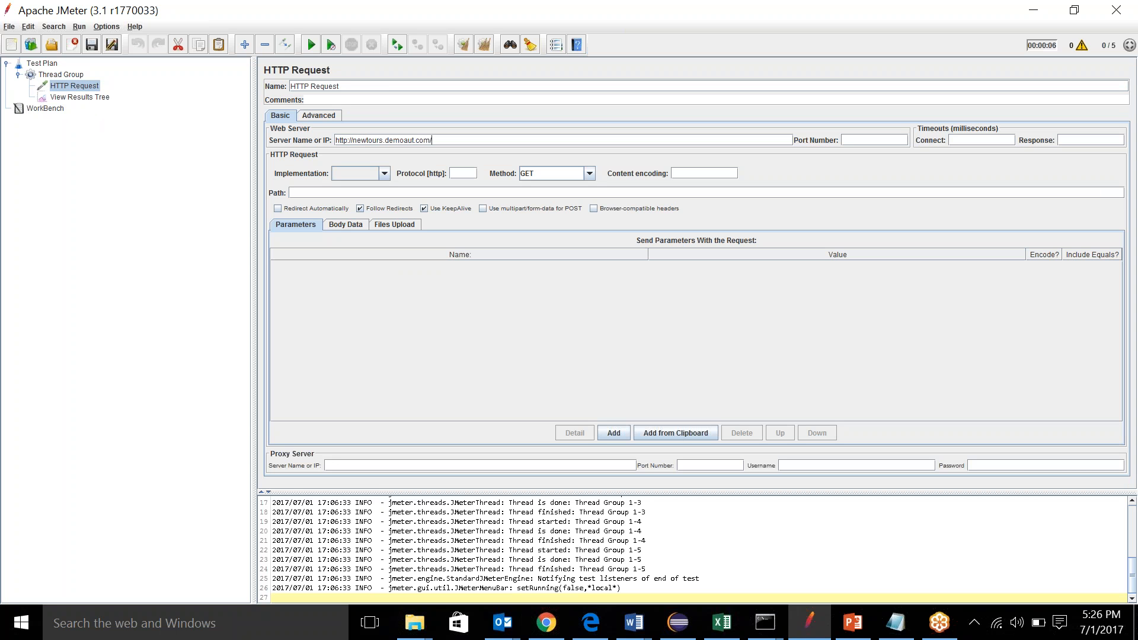
left_click(321, 193)
Copy the full server address from the HTTP Request
left_click_drag(447, 142, 333, 140)
key("ctrl+c")
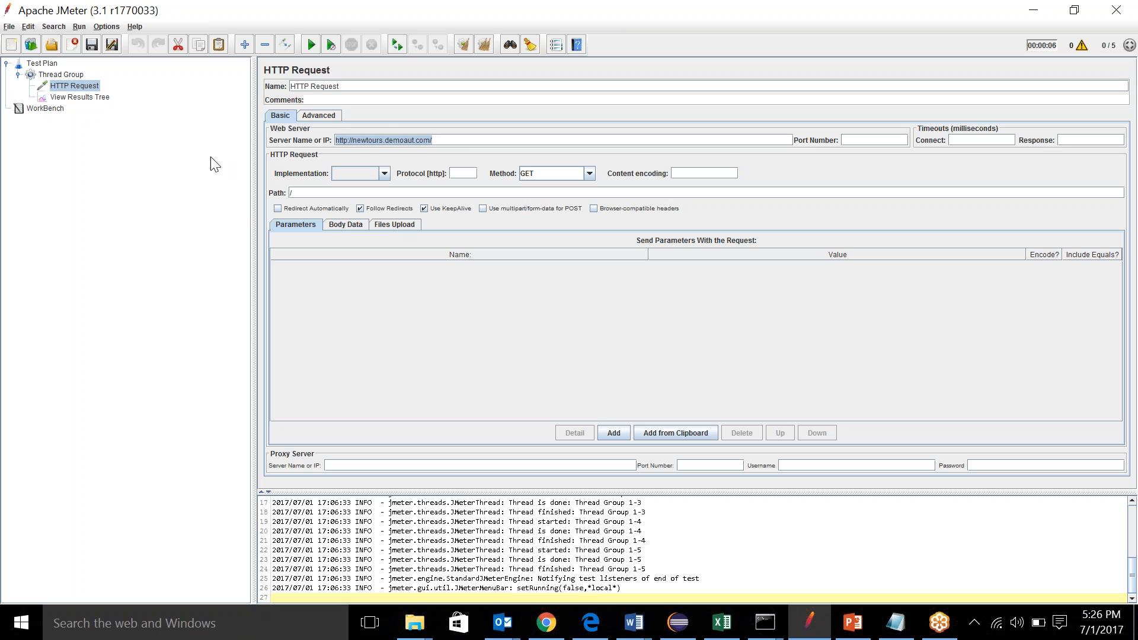
left_click(159, 179)
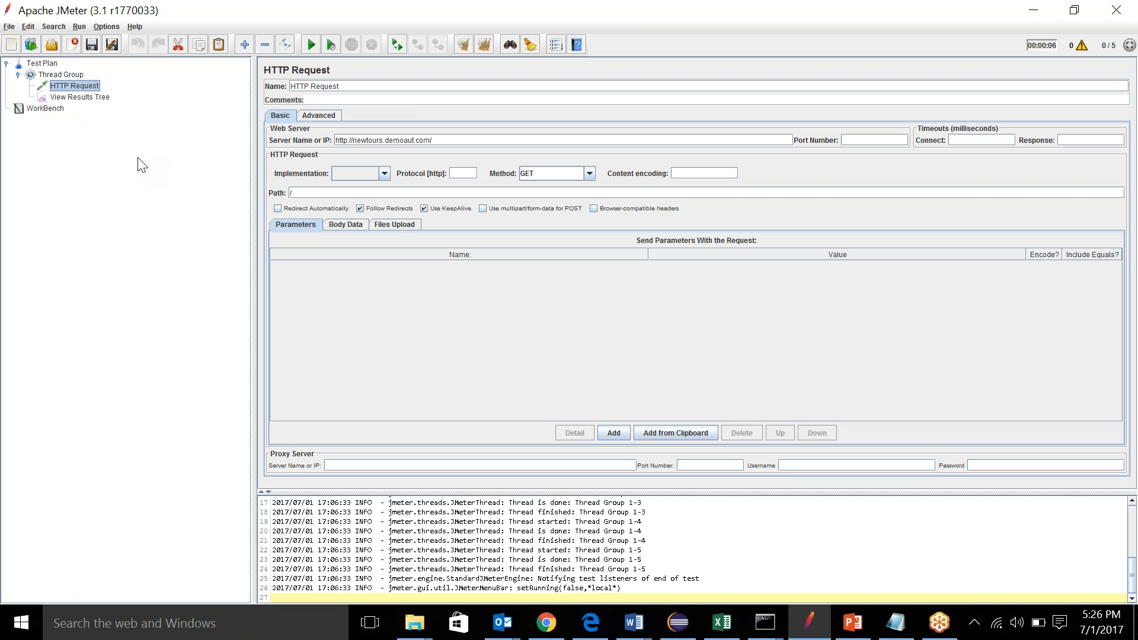
left_click(61, 76)
right_click(63, 82)
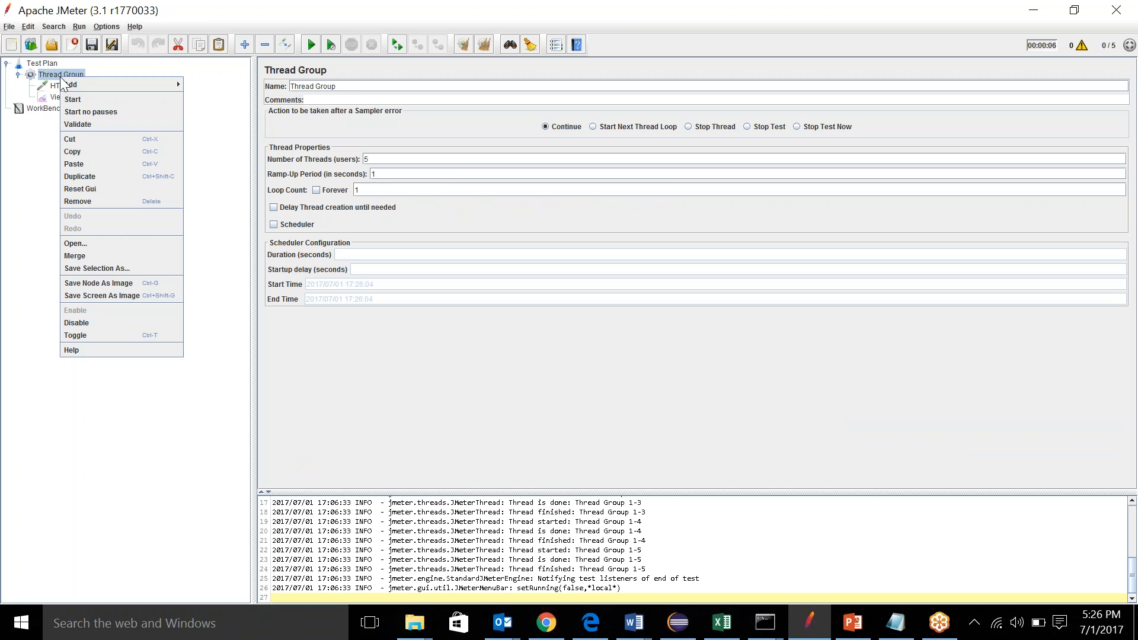
mouse_move(93, 84)
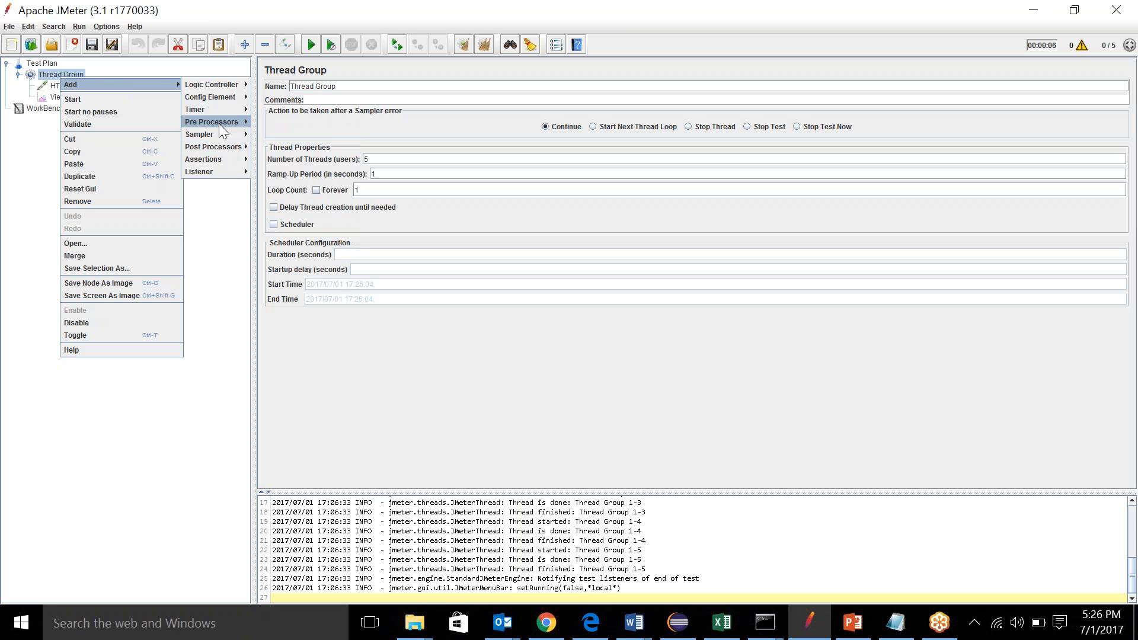
left_click(232, 264)
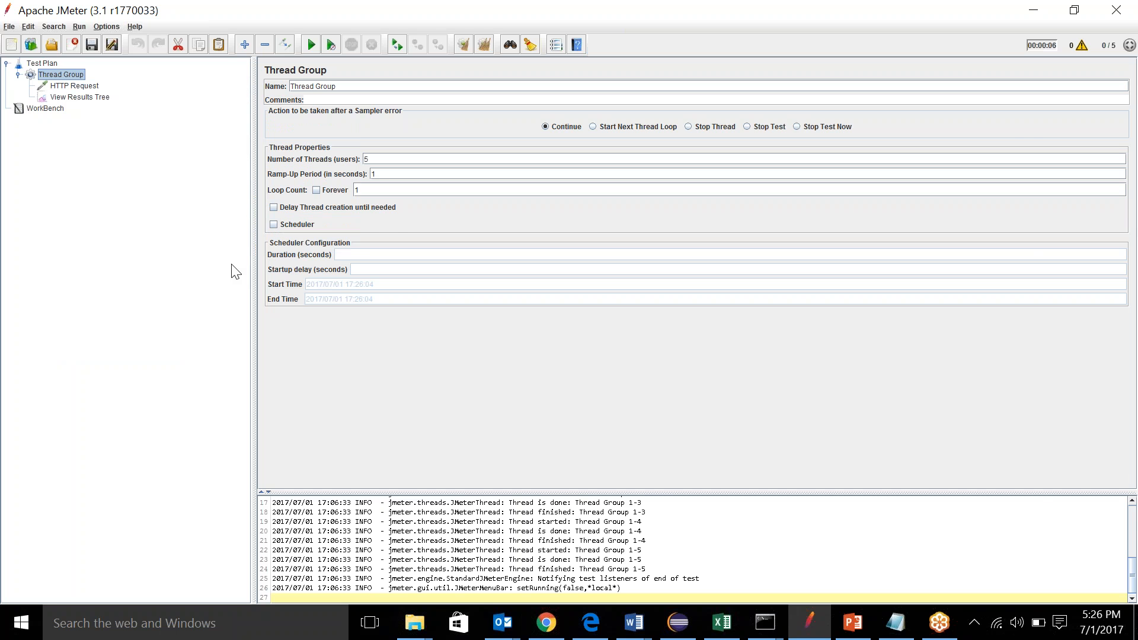
Add a User Defined Variables config element to the HTTP Request
left_click(74, 86)
right_click(88, 88)
mouse_move(169, 95)
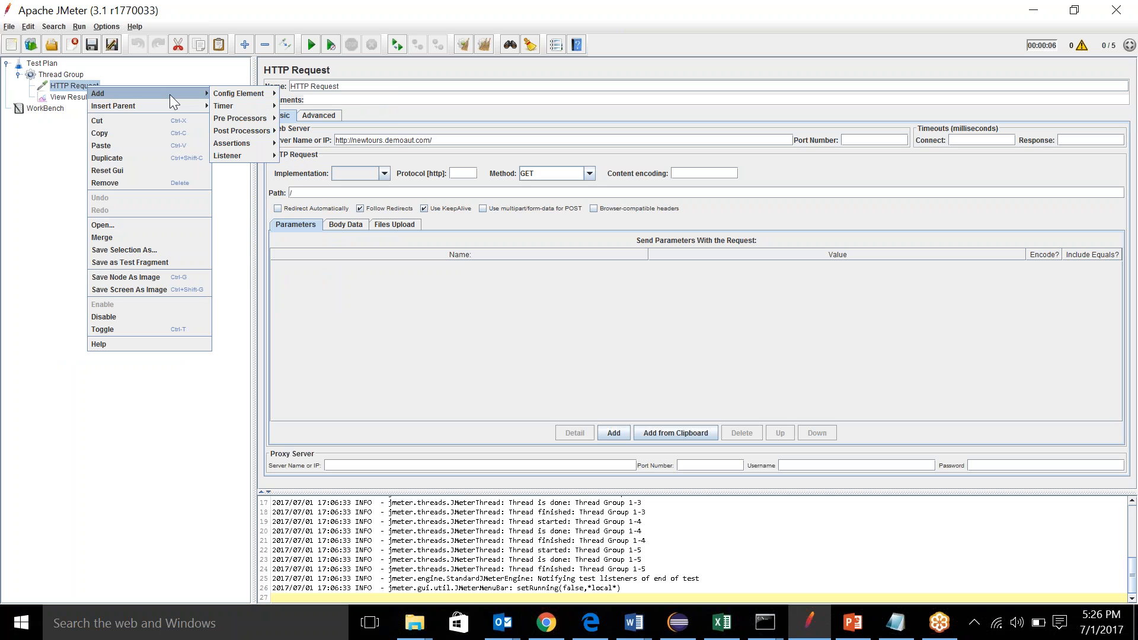
mouse_move(218, 95)
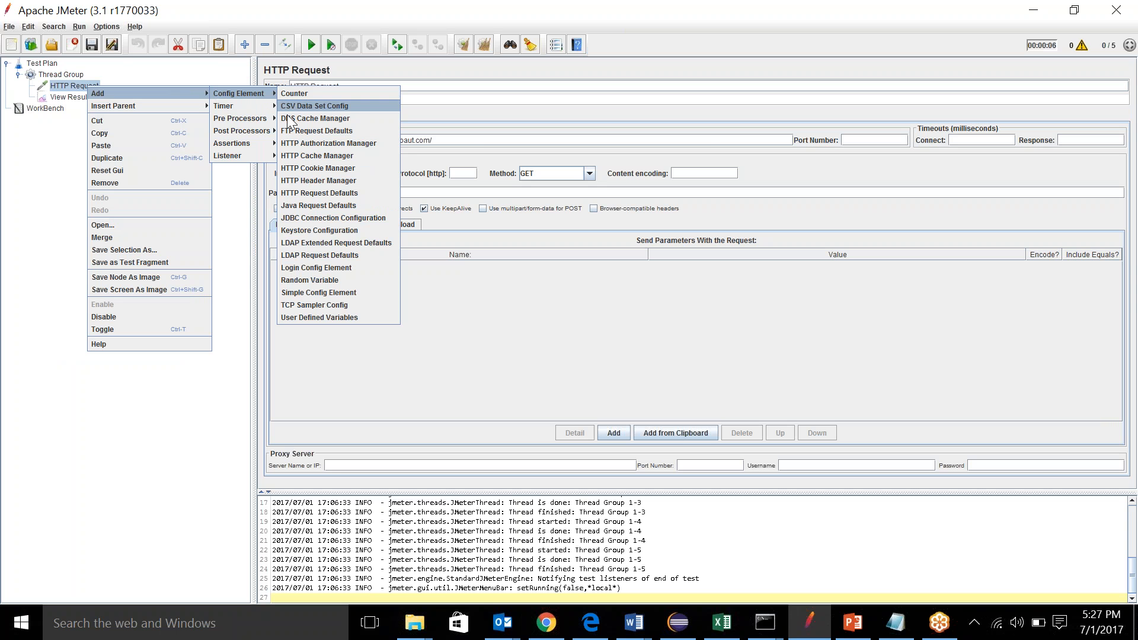
left_click(319, 317)
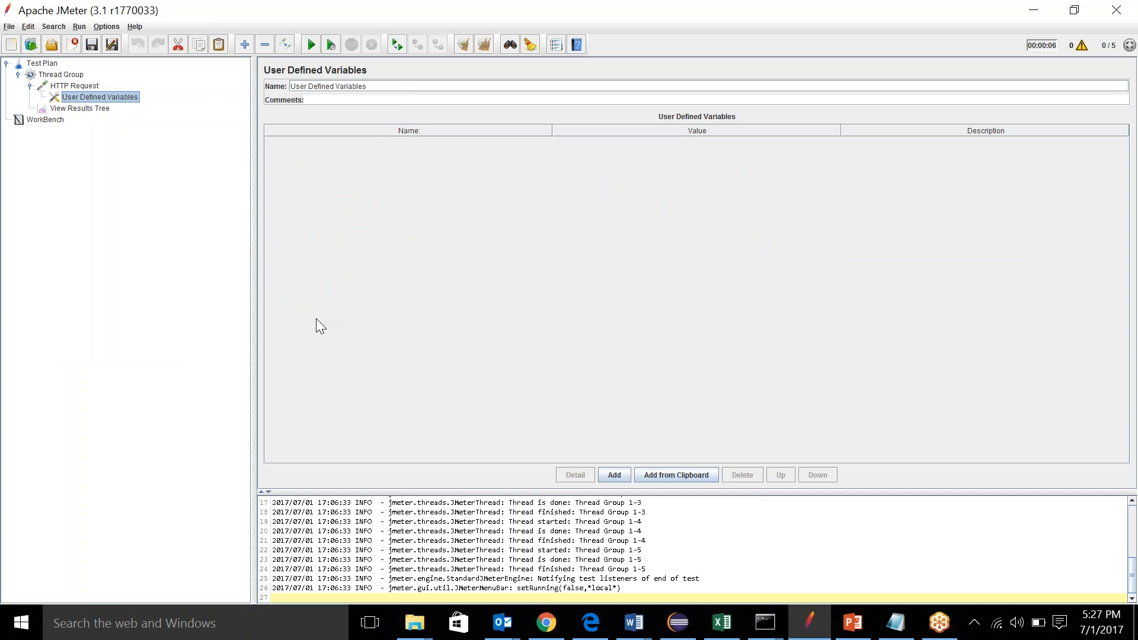
left_click(609, 471)
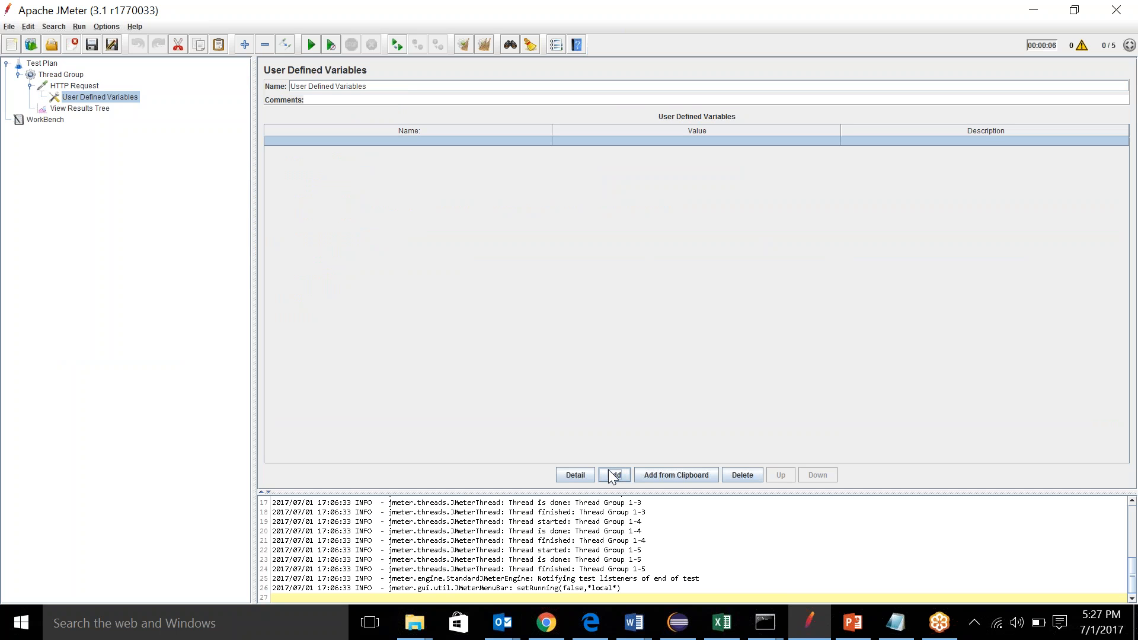
double_click(419, 140)
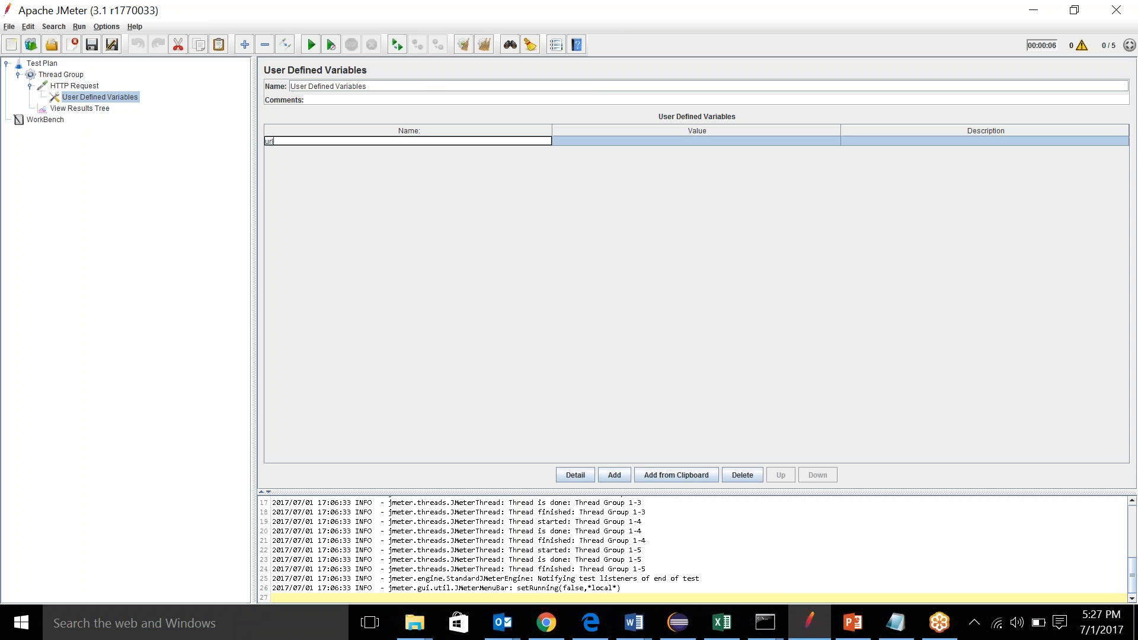
key("Tab")
double_click(610, 141)
key("ctrl+v")
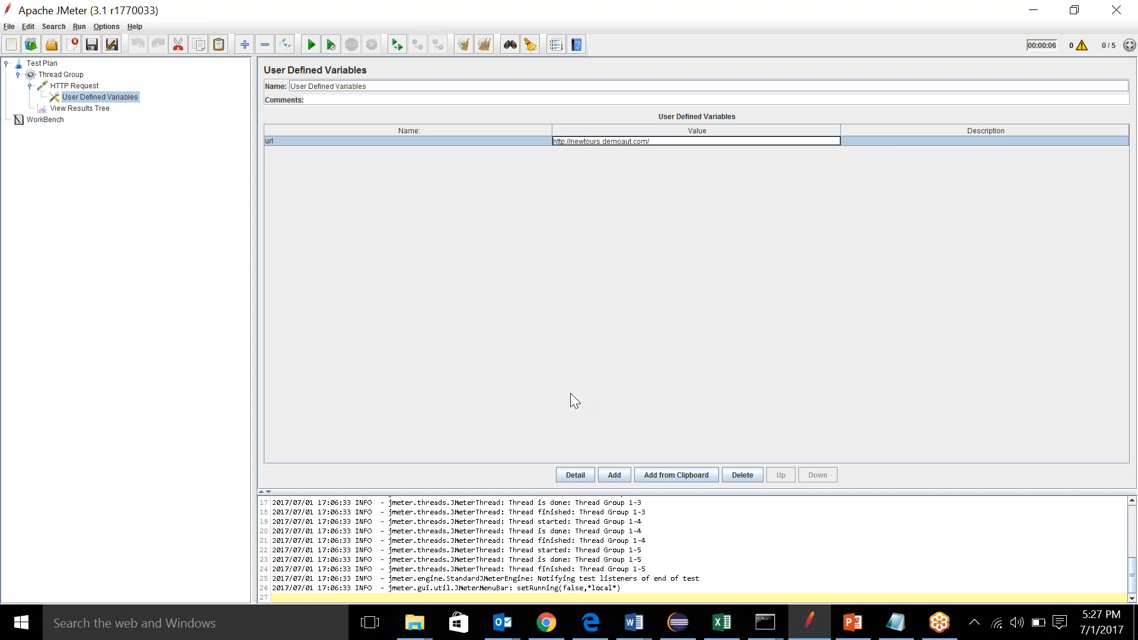
left_click(895, 143)
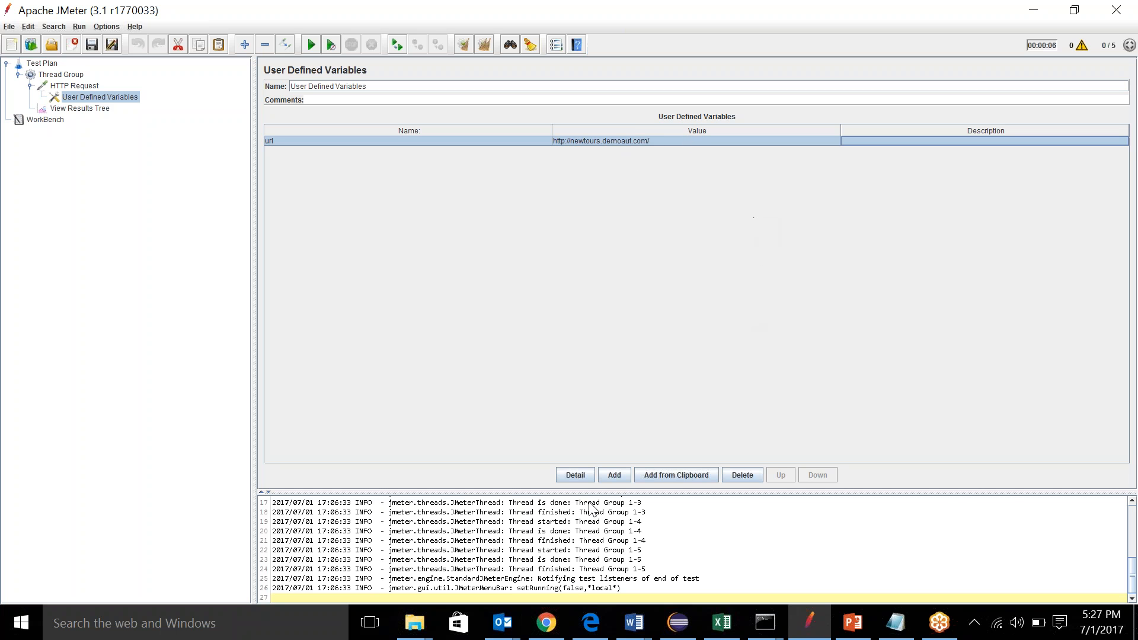
Add a second variable named port with the value 8080
left_click(612, 476)
double_click(292, 148)
type("port")
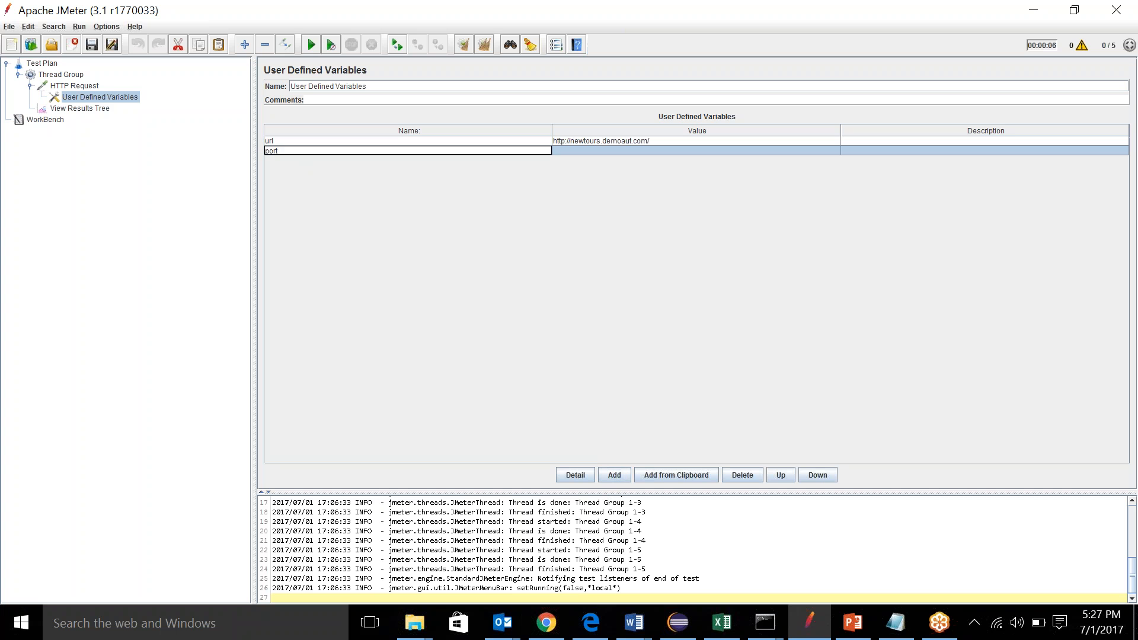
key("Tab")
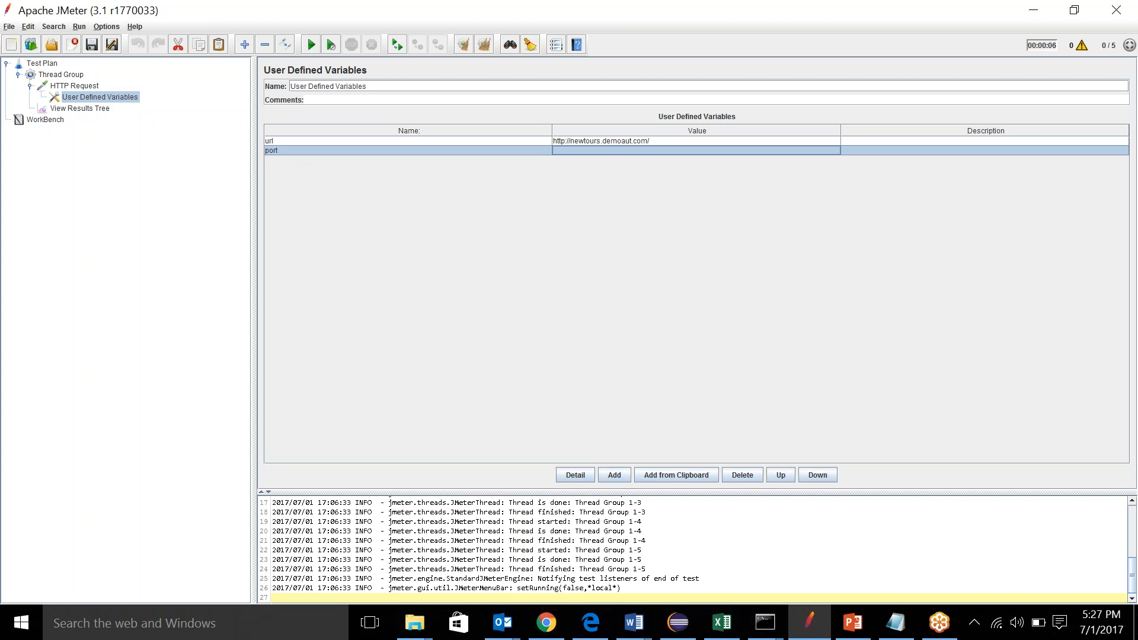
double_click(589, 152)
type("8080")
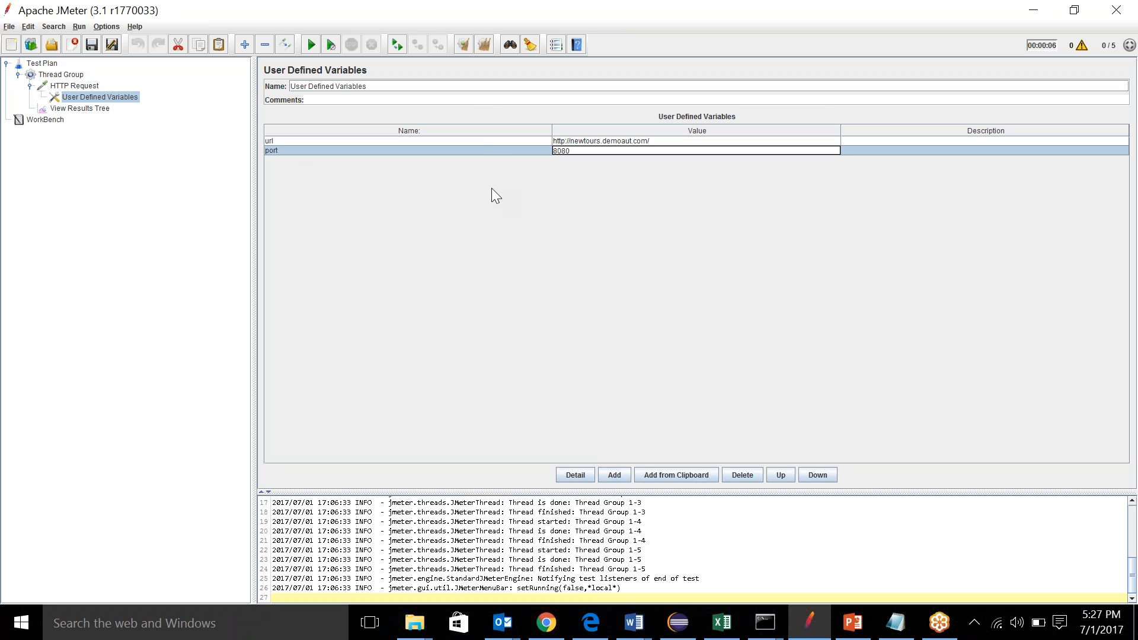
left_click(472, 140)
left_click(470, 147)
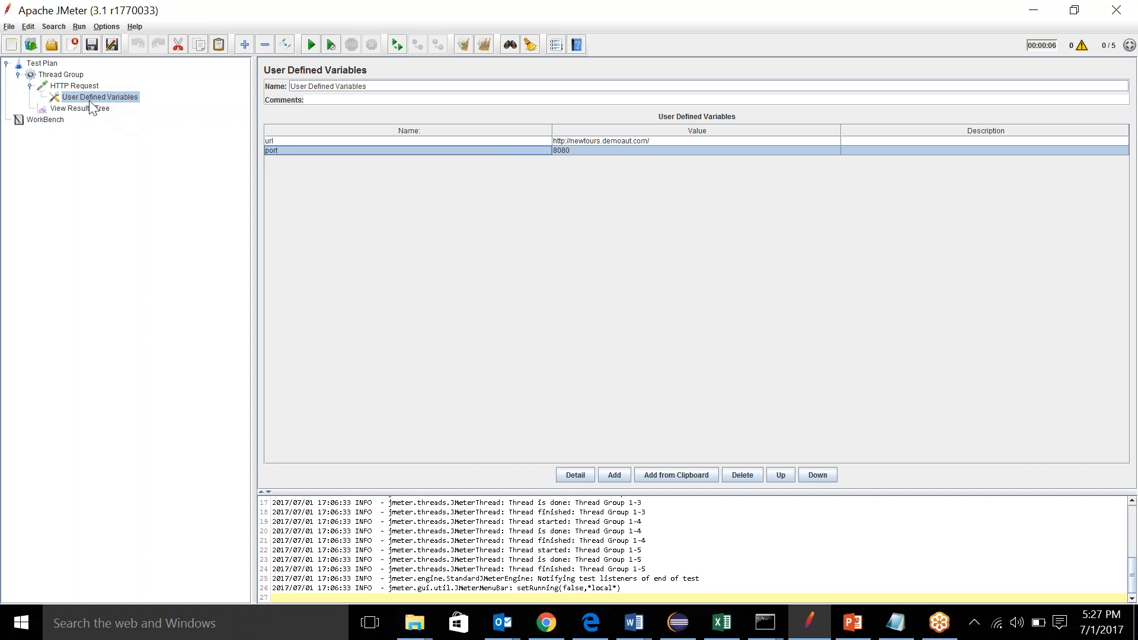
left_click(73, 86)
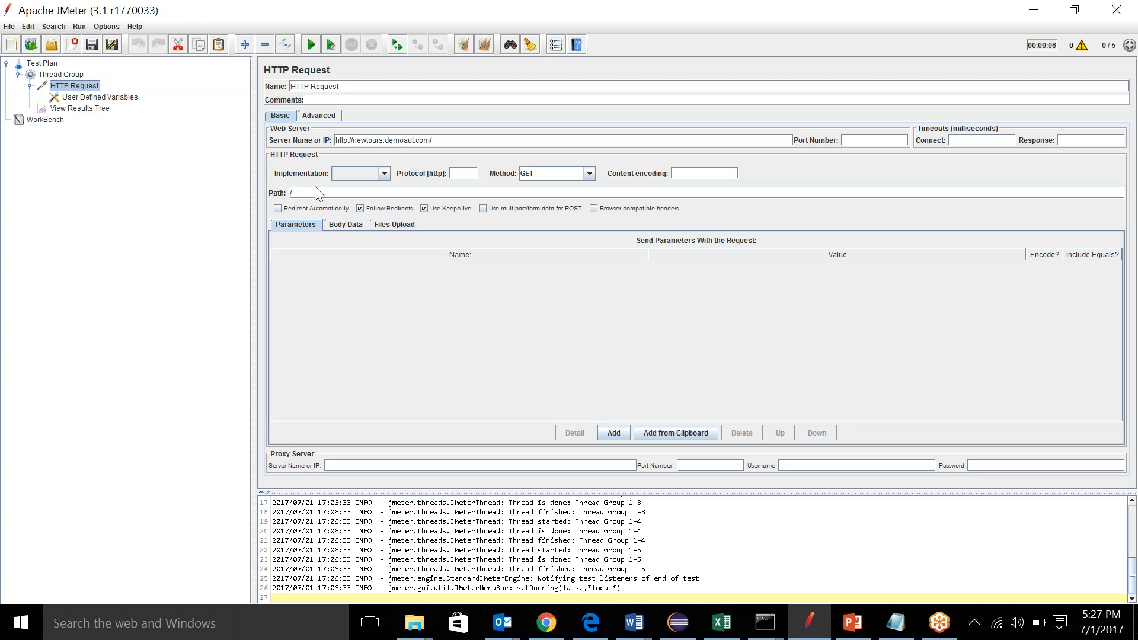
left_click_drag(439, 140, 334, 140)
left_click(243, 628)
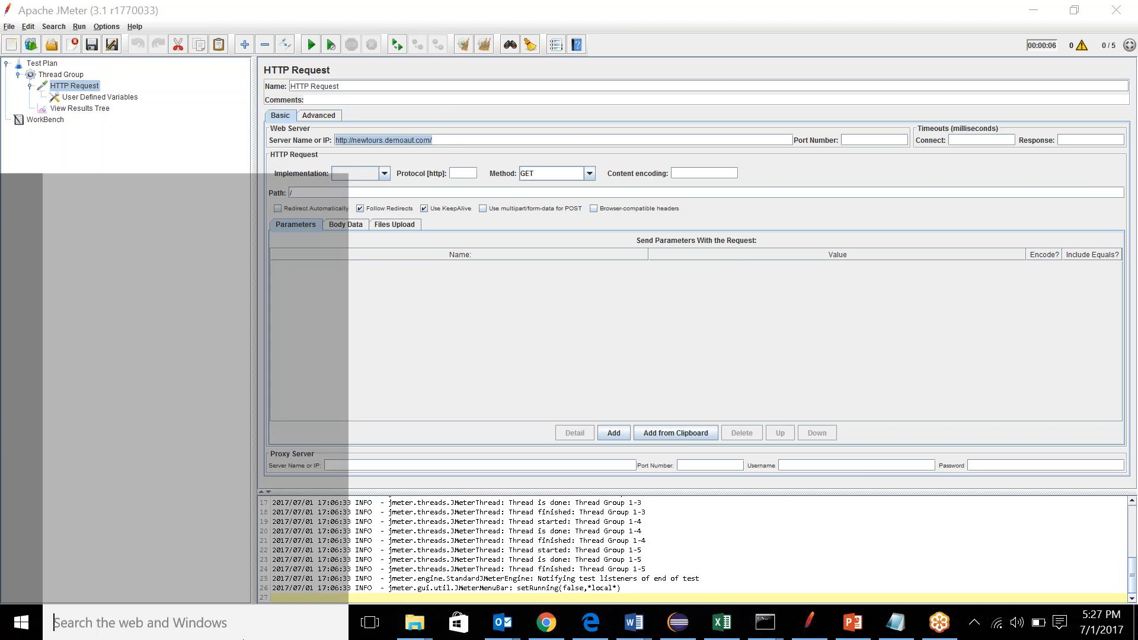
type("notepad")
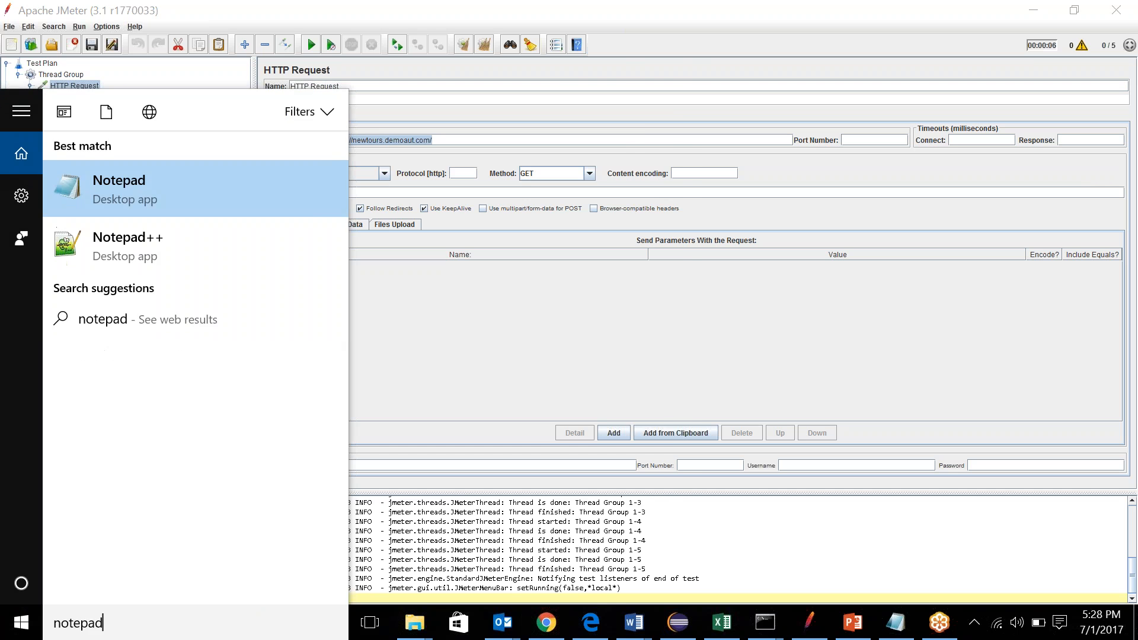
key("Return")
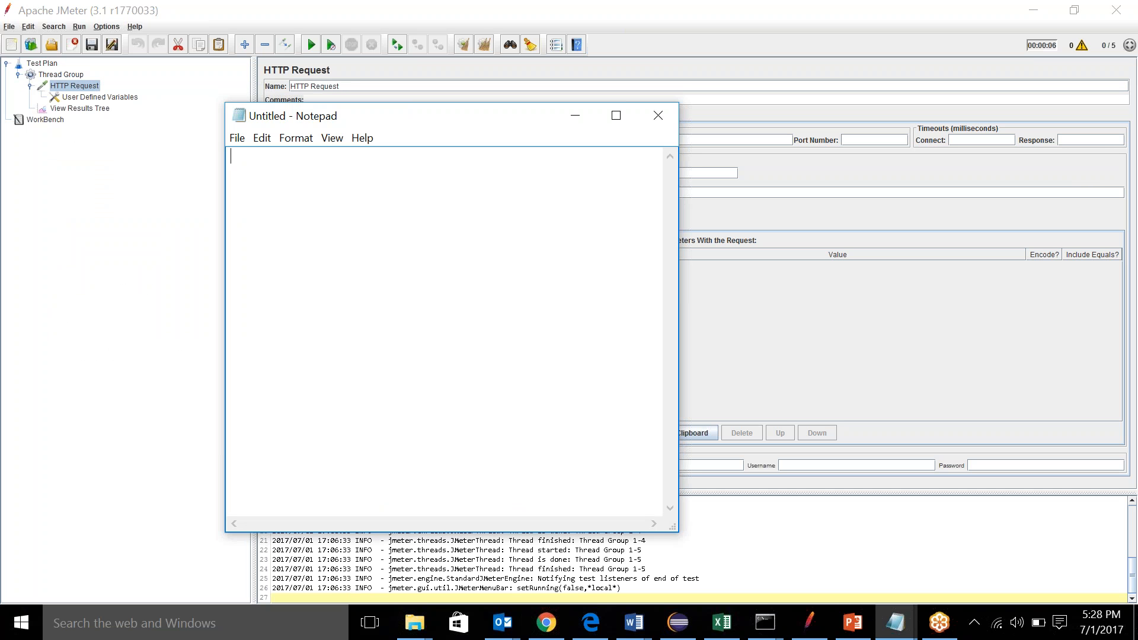
type("${var}")
left_click_drag(274, 157, 229, 155)
key("ctrl+c")
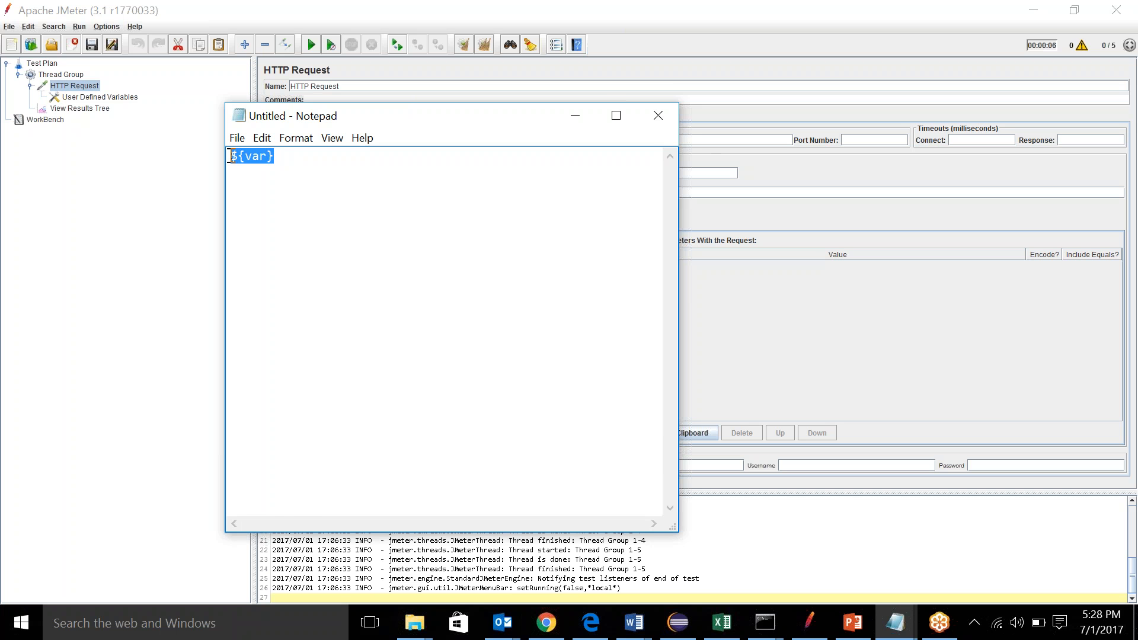
key("alt+Tab")
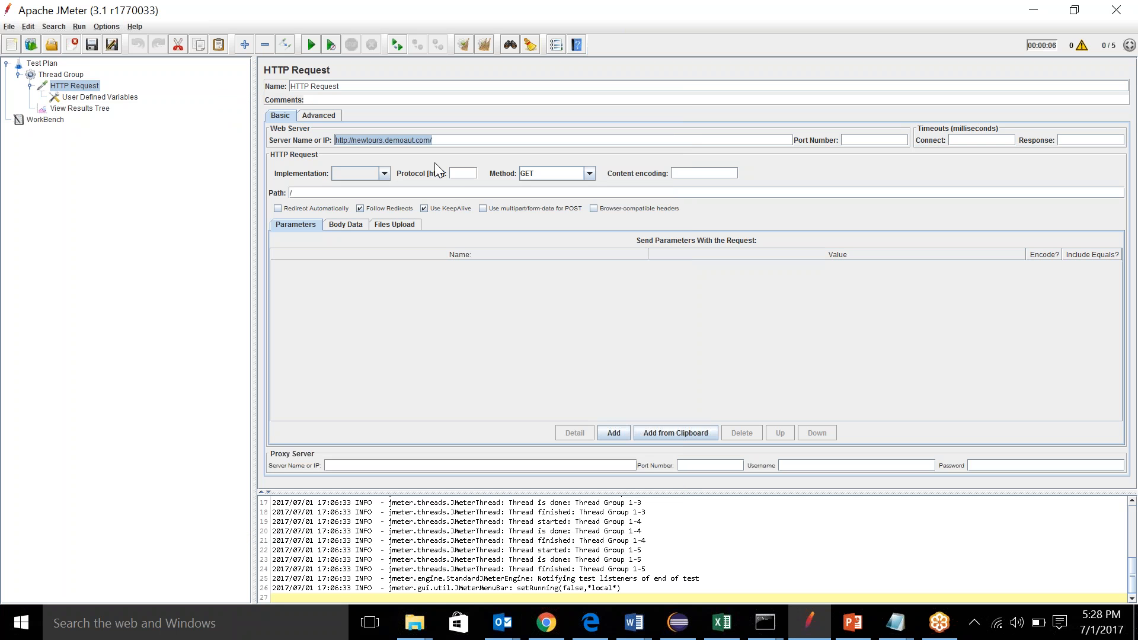
key("ctrl+v")
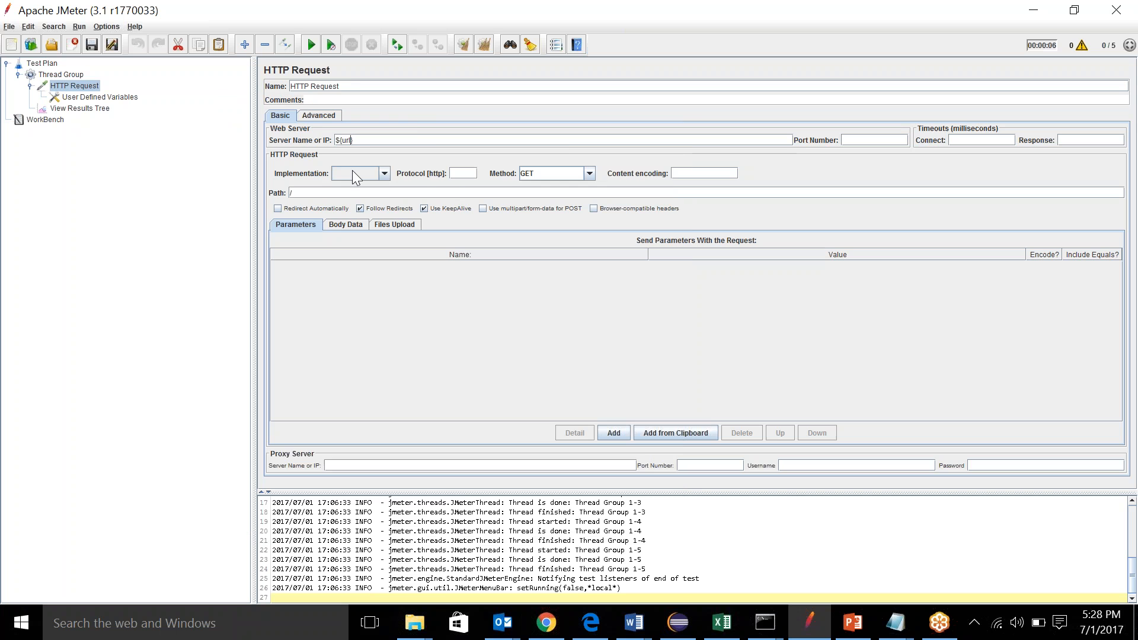
Check the defined variables and set the HTTP Request's port number to ${port}
left_click(105, 96)
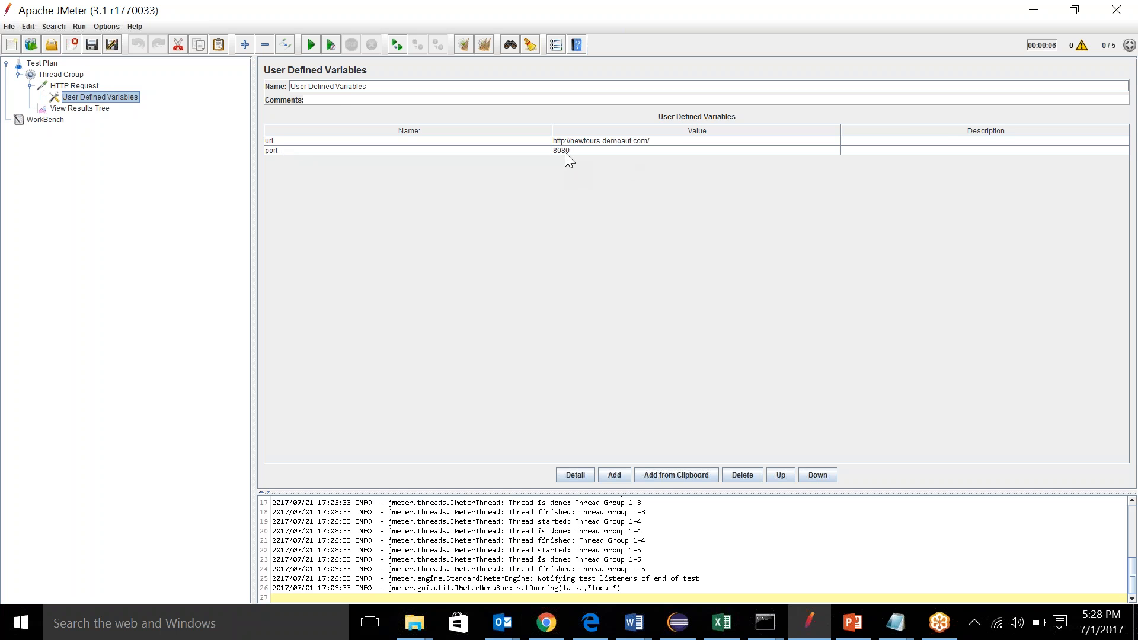
left_click(76, 86)
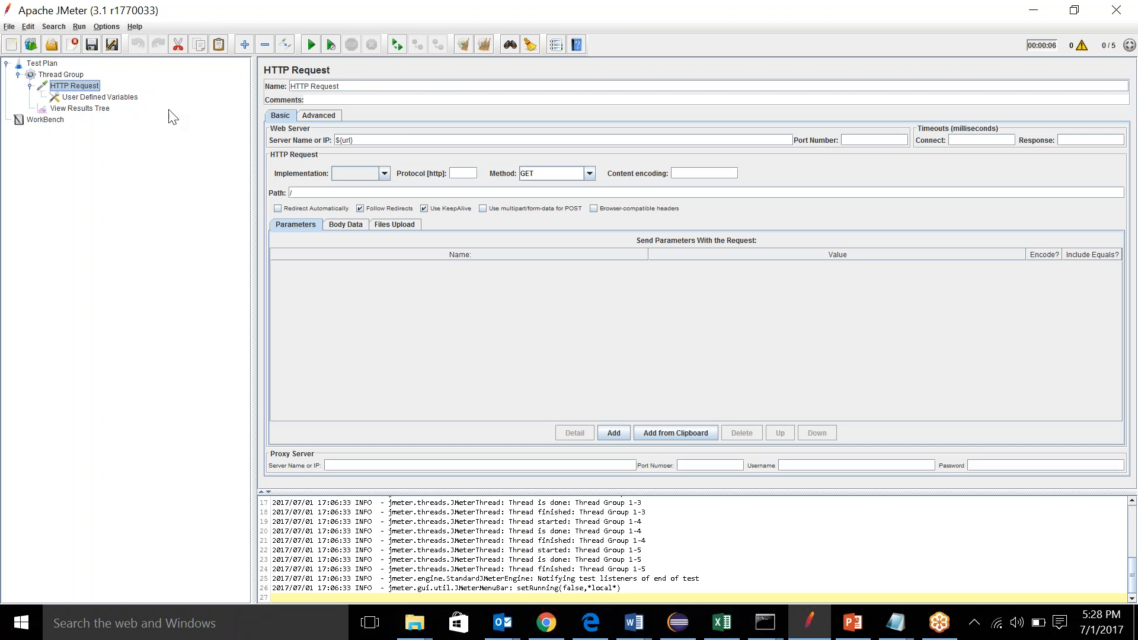
left_click(857, 140)
type("por")
key("BackSpace")
key("BackSpace")
key("ctrl+v")
key("BackSpace")
key("BackSpace")
type("port")
Run the test with View Results Tree open and inspect the first sample's result and request data
left_click(95, 109)
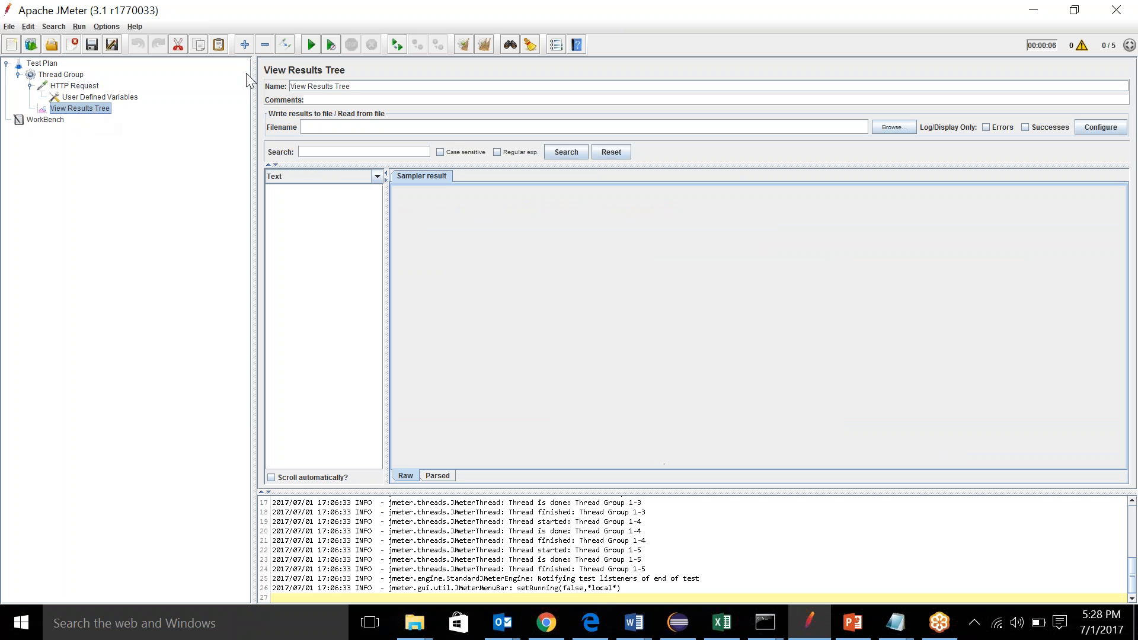
left_click(313, 46)
left_click(582, 336)
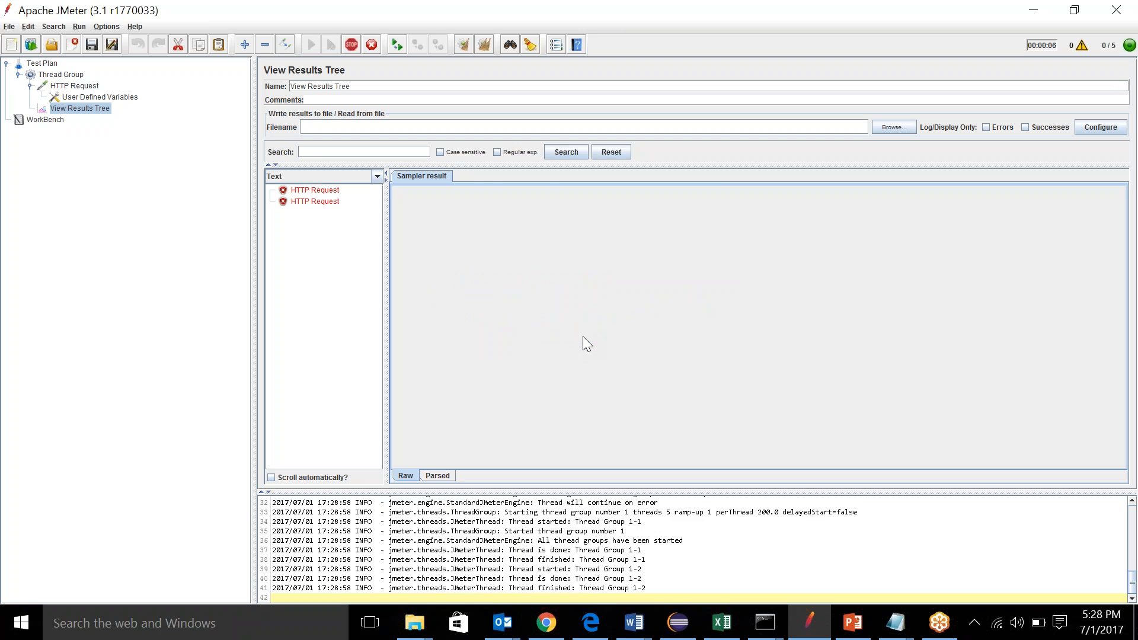
left_click(330, 191)
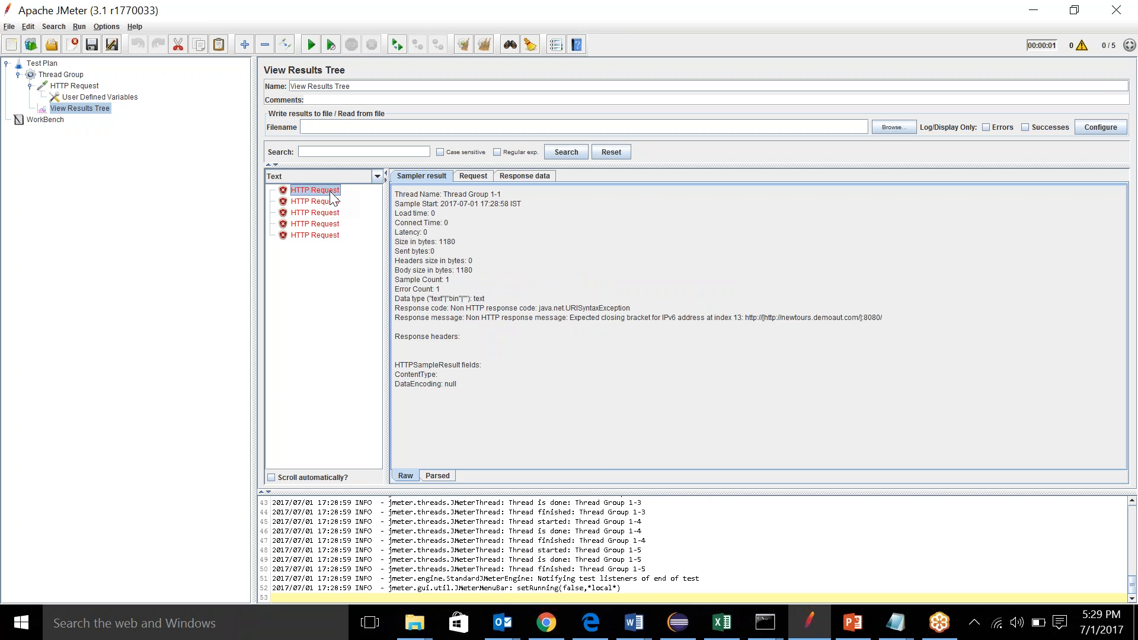
left_click(470, 176)
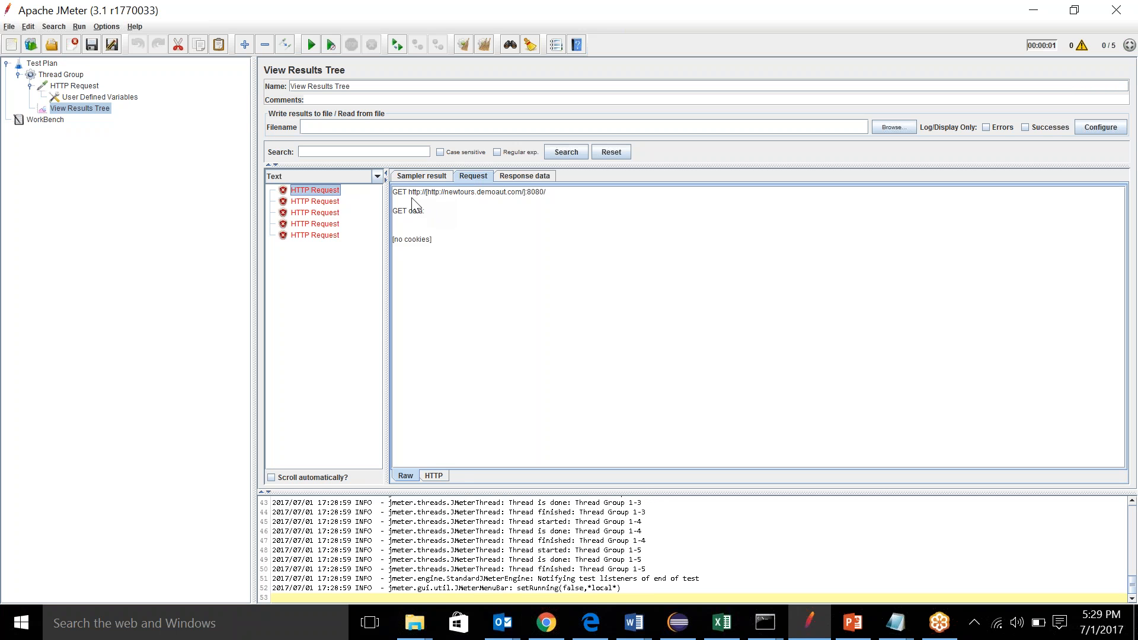
Shorten the url variable's value to newtours.demoaut.com, without the protocol and trailing slash
left_click(78, 87)
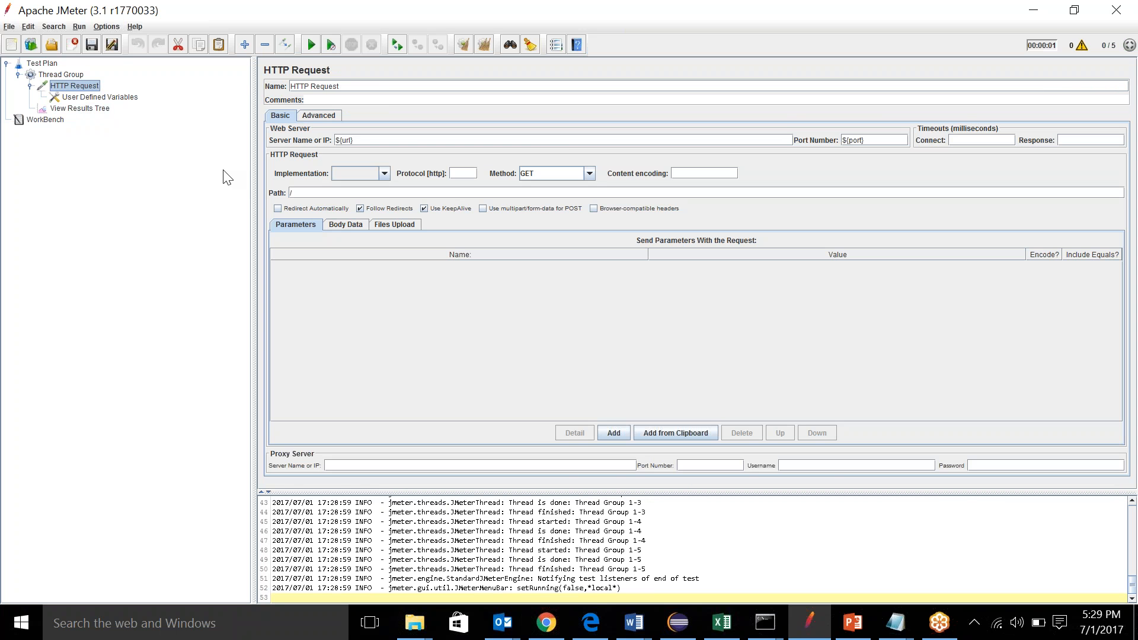
left_click(98, 98)
double_click(634, 141)
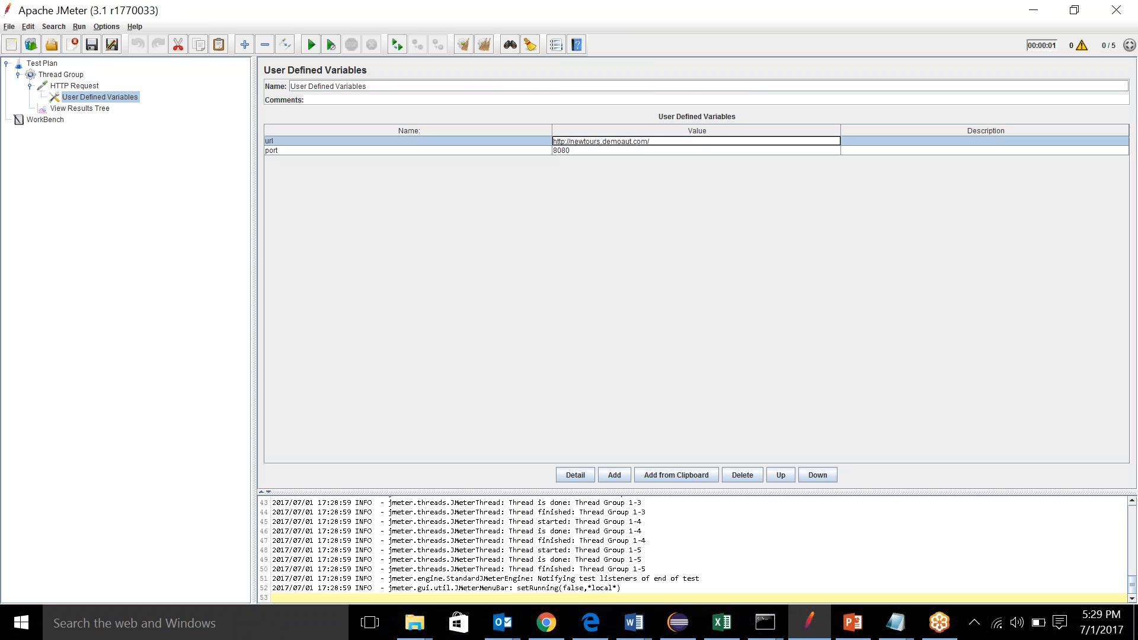
key("BackSpace")
key("BackSpace")
key("BackSpace")
key("BackSpace")
key("BackSpace")
key("BackSpace")
key("BackSpace")
left_click(368, 150)
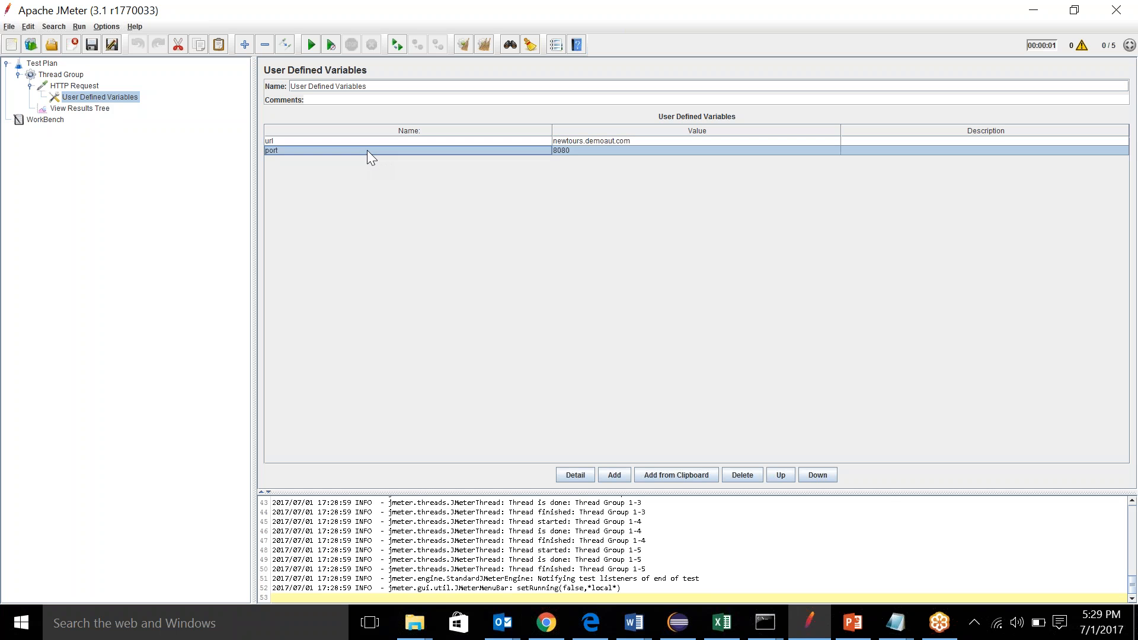
With the old results cleared, run the test without saving the plan and stop the run while its threads are active
left_click(88, 110)
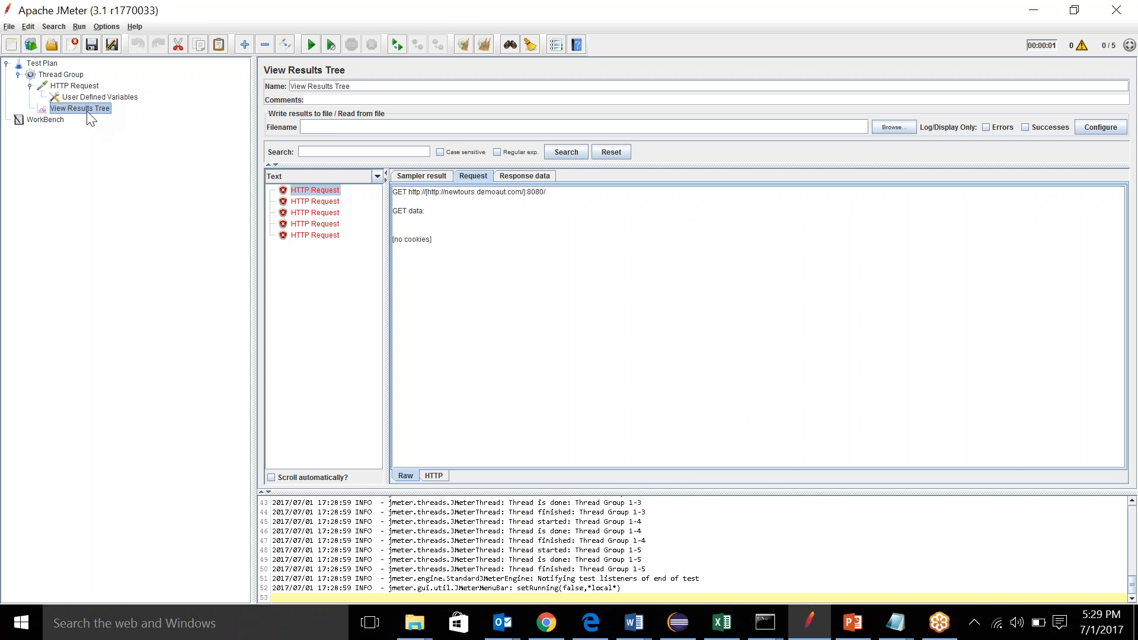
left_click(481, 46)
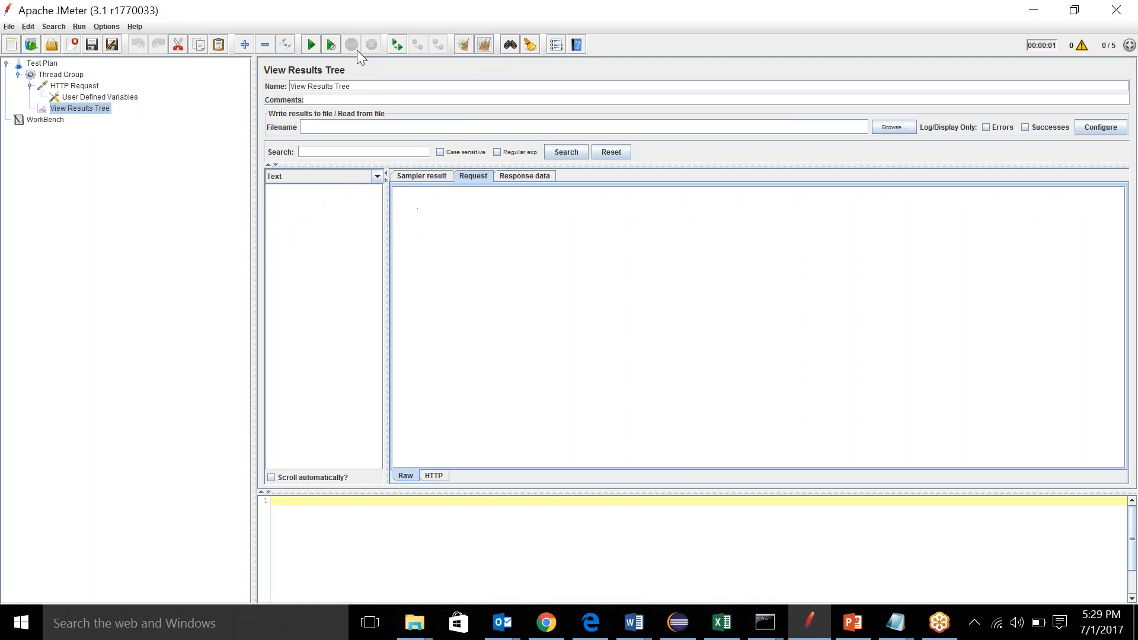
left_click(311, 47)
left_click(584, 336)
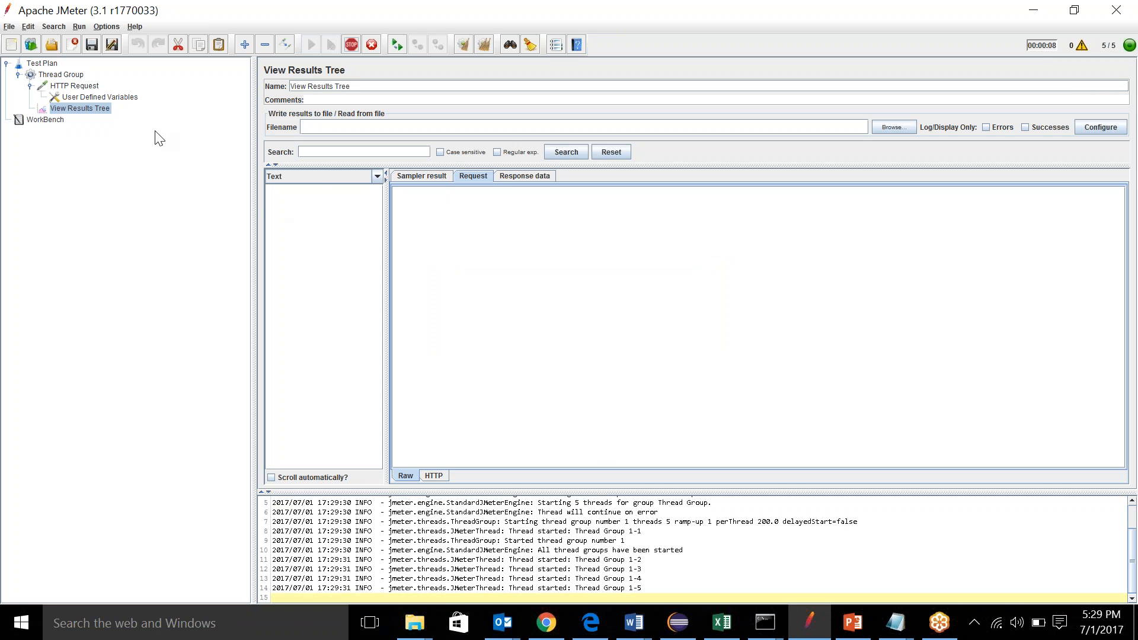
left_click(107, 109)
left_click(350, 45)
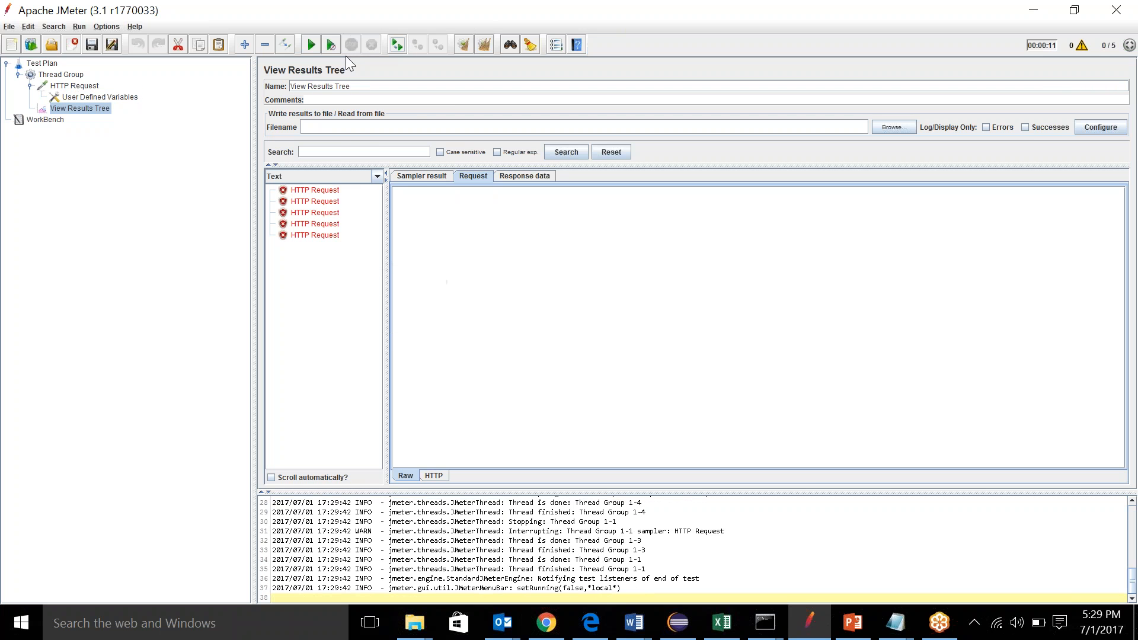
Examine the first sample's request data for the server name and port number used in the GET address
left_click(326, 191)
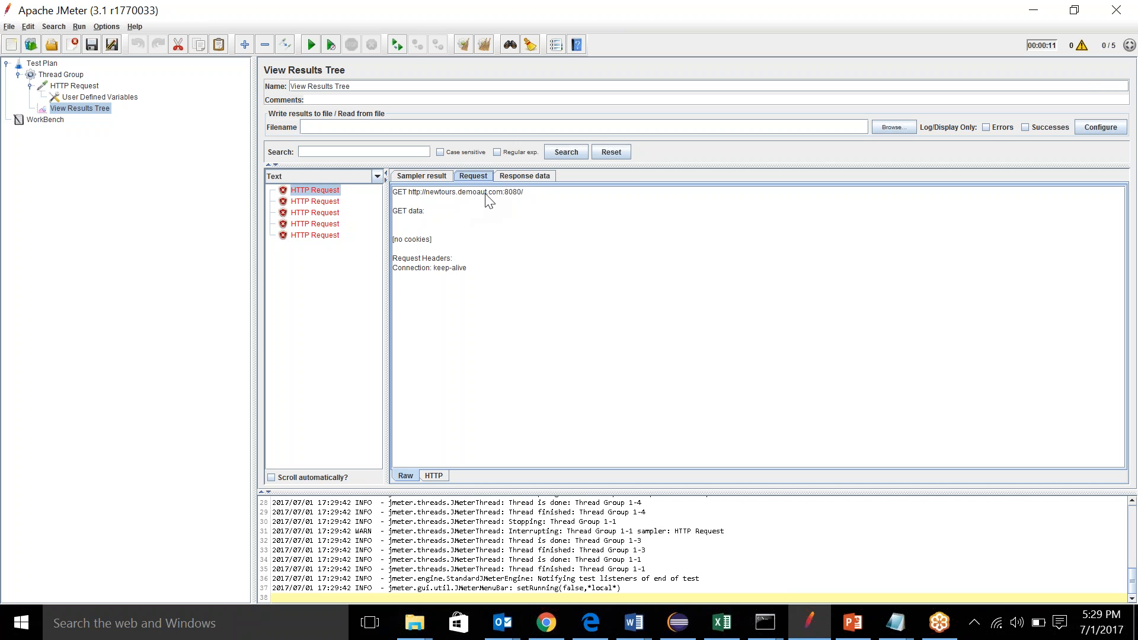
left_click_drag(504, 194, 424, 191)
left_click_drag(521, 194, 504, 194)
Compare the url and port variable definitions with the HTTP Request's references and the request address in View Results Tree
left_click(116, 97)
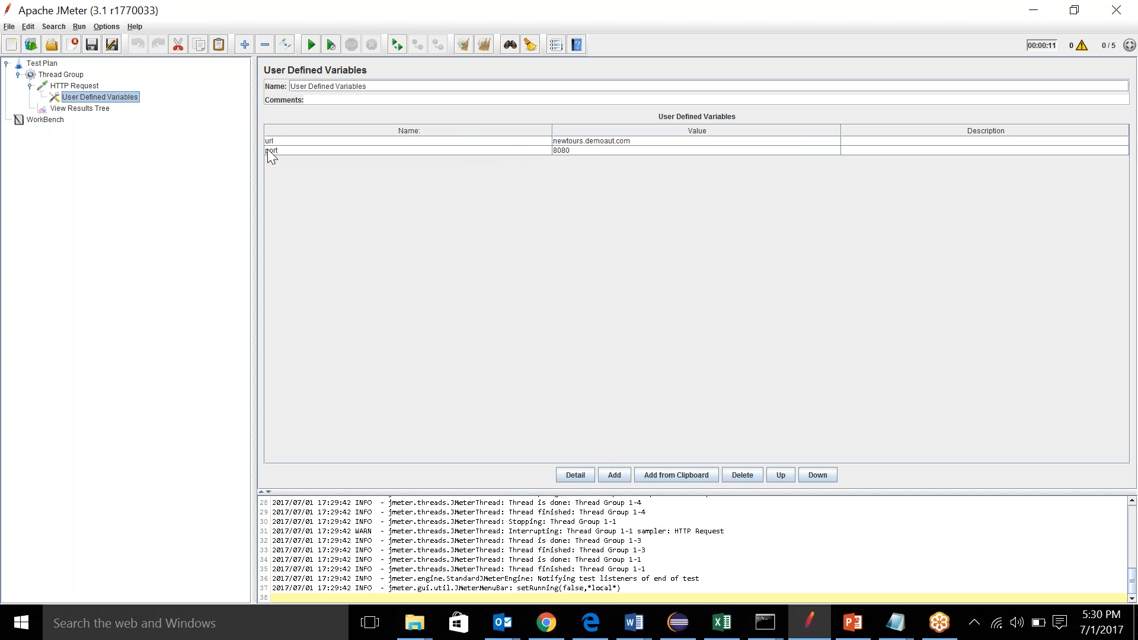
left_click(93, 108)
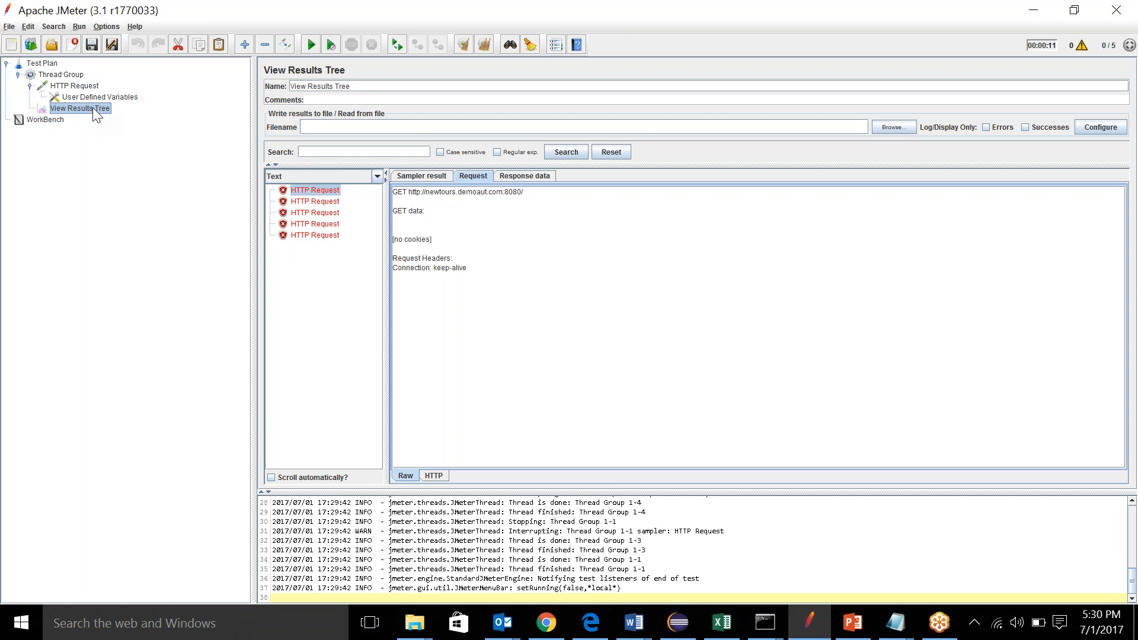
left_click(92, 96)
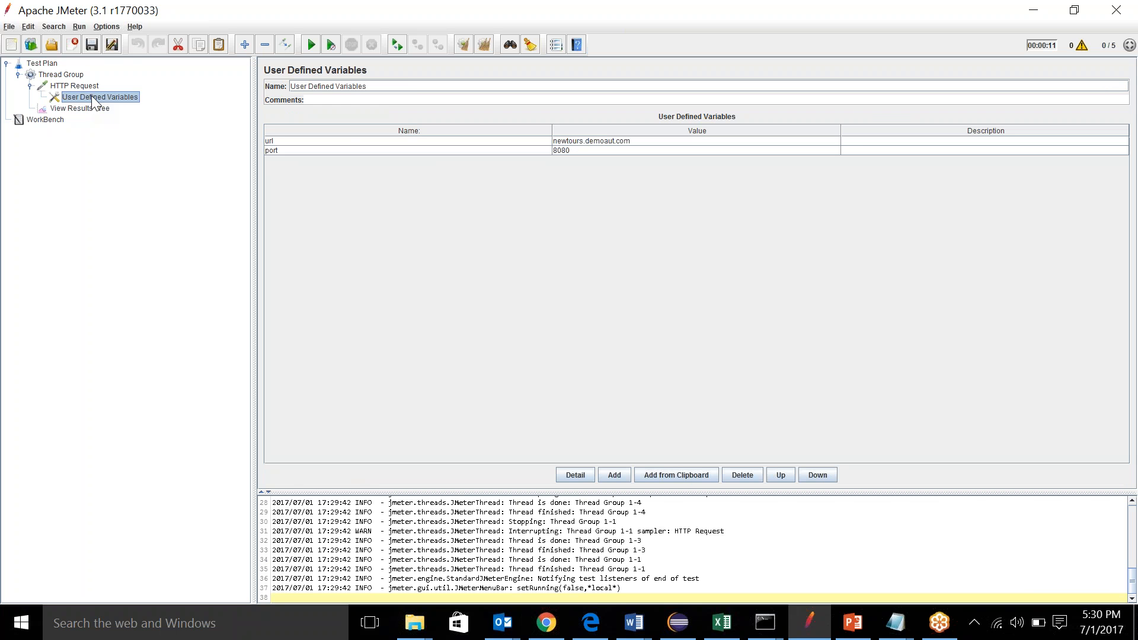
left_click(83, 87)
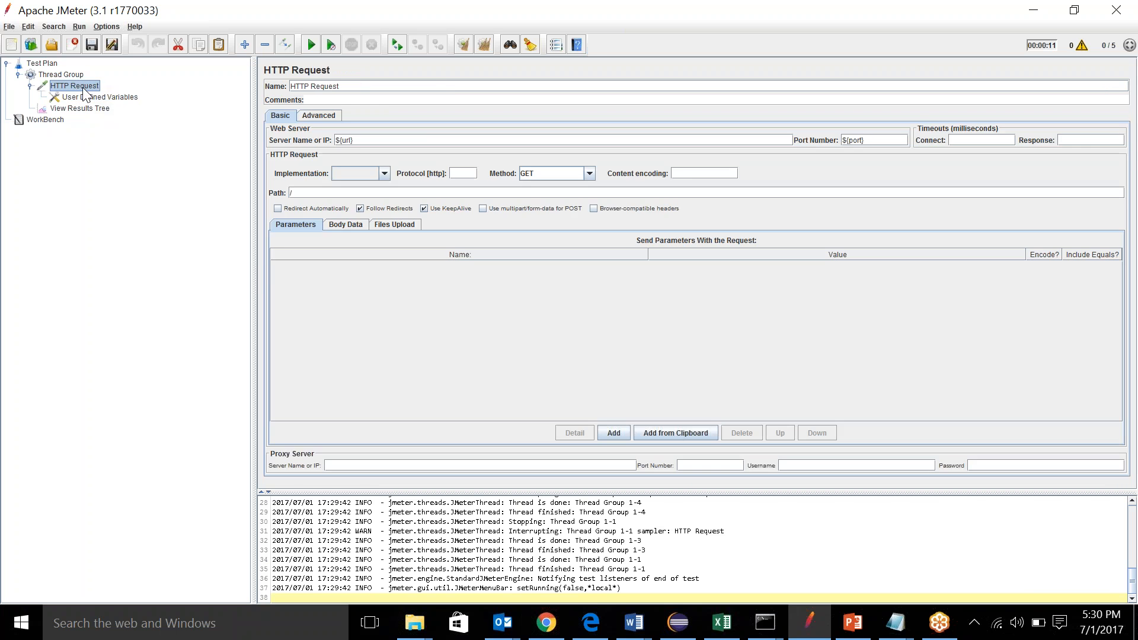
left_click(87, 99)
left_click(89, 109)
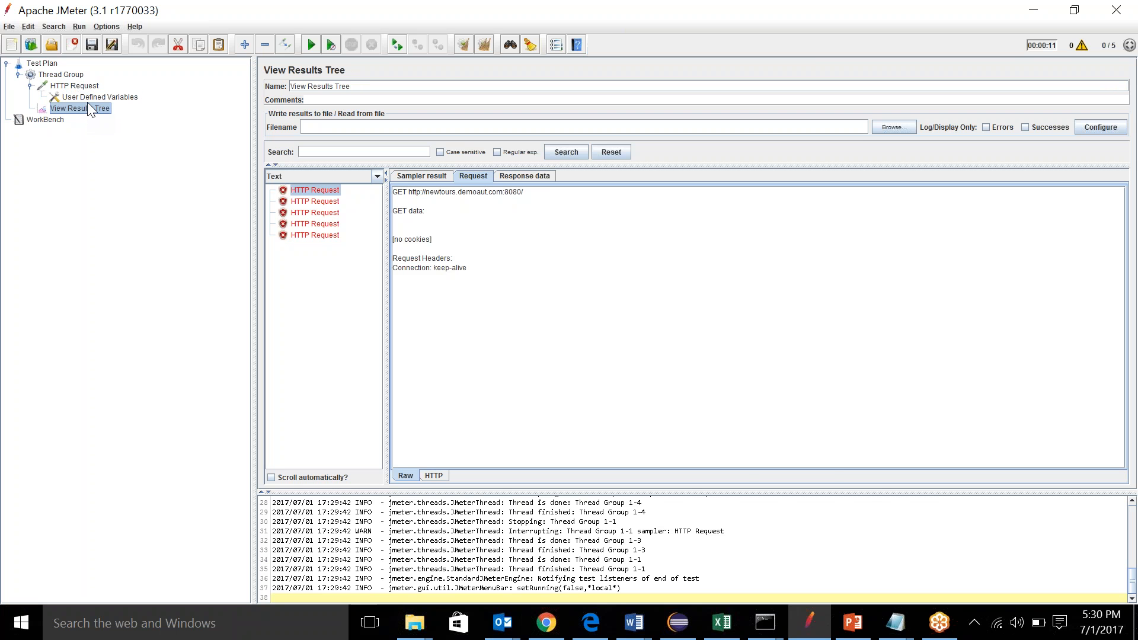
left_click(88, 98)
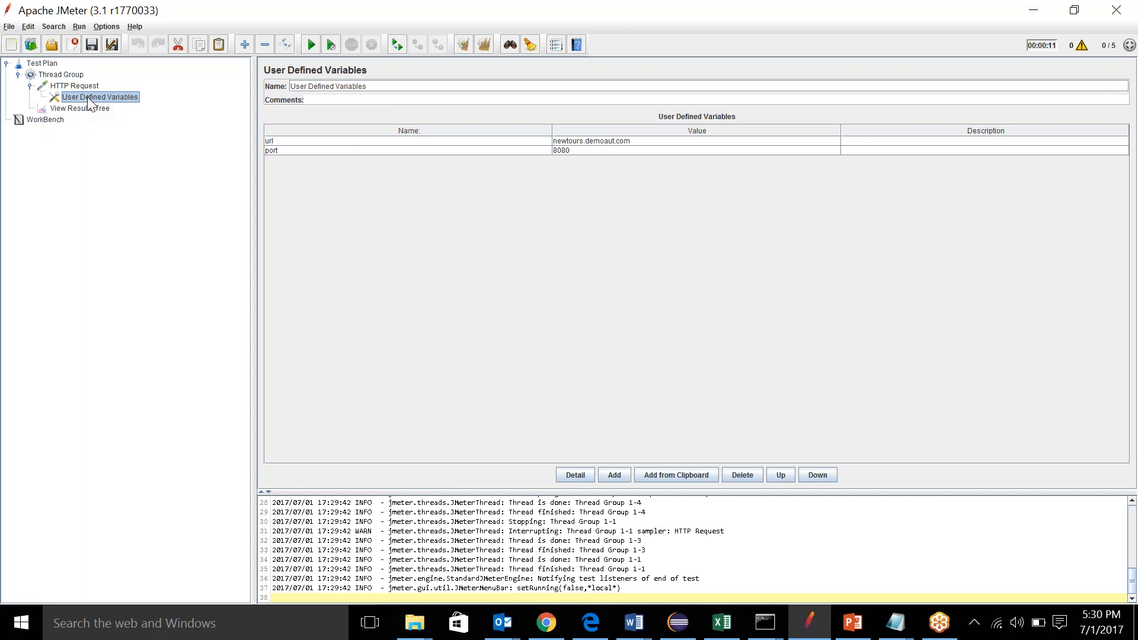
left_click(83, 87)
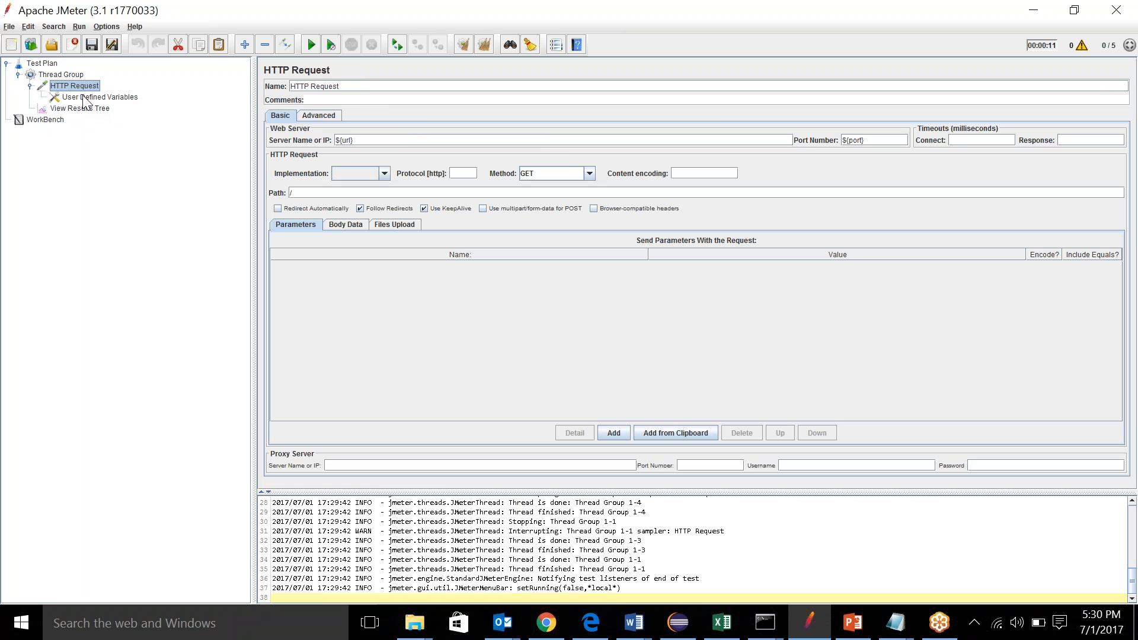
left_click(87, 97)
left_click(87, 111)
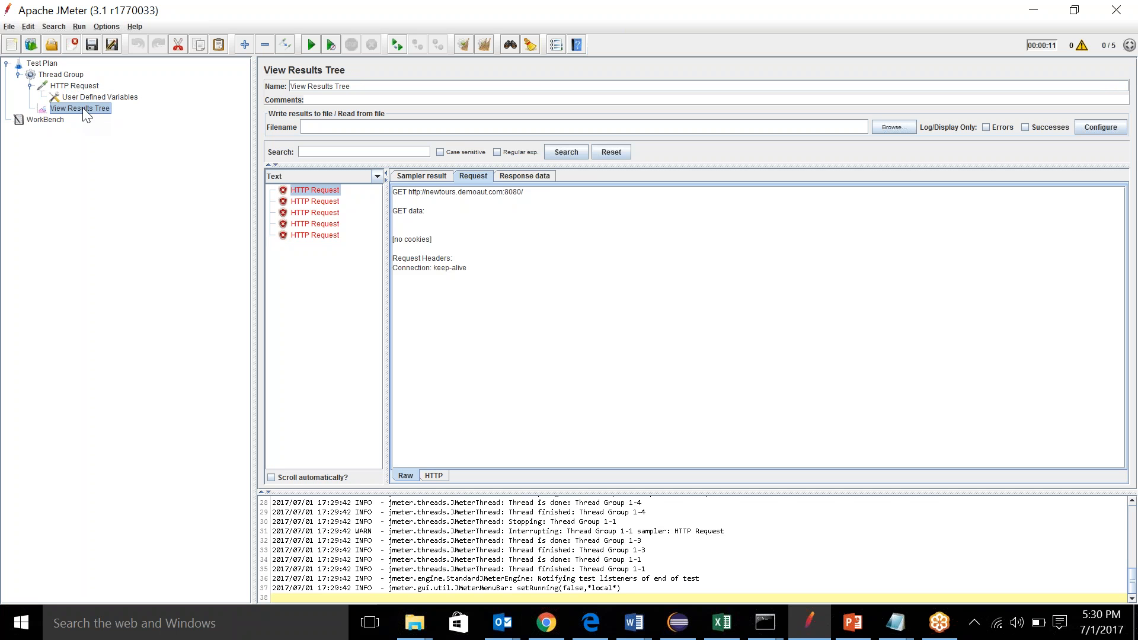
left_click(78, 97)
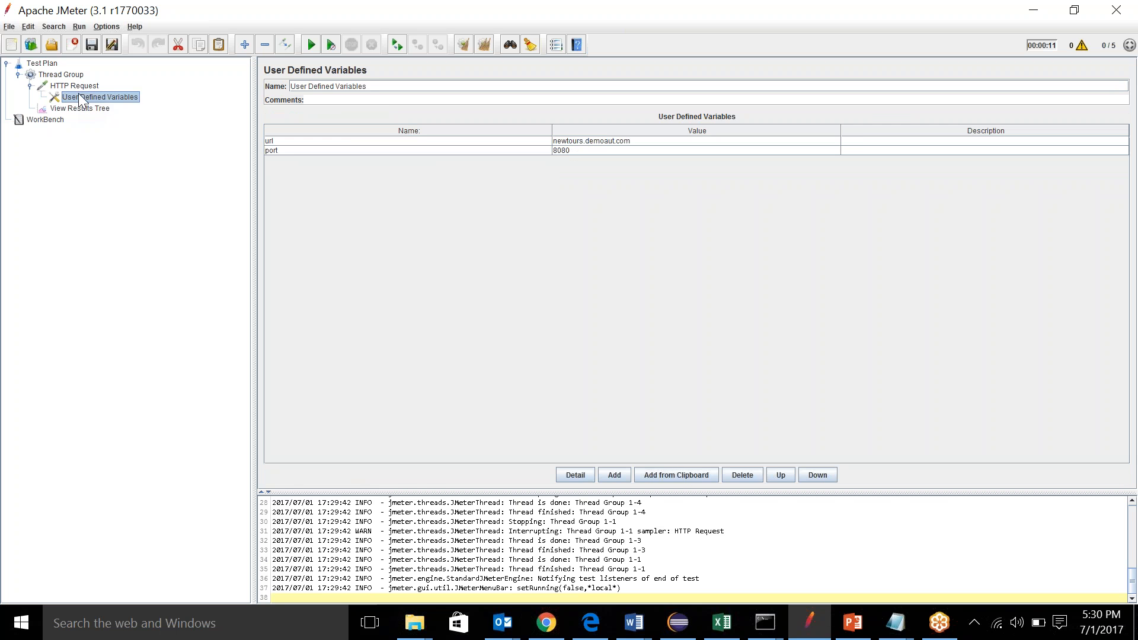
left_click(77, 86)
left_click(83, 98)
left_click(87, 111)
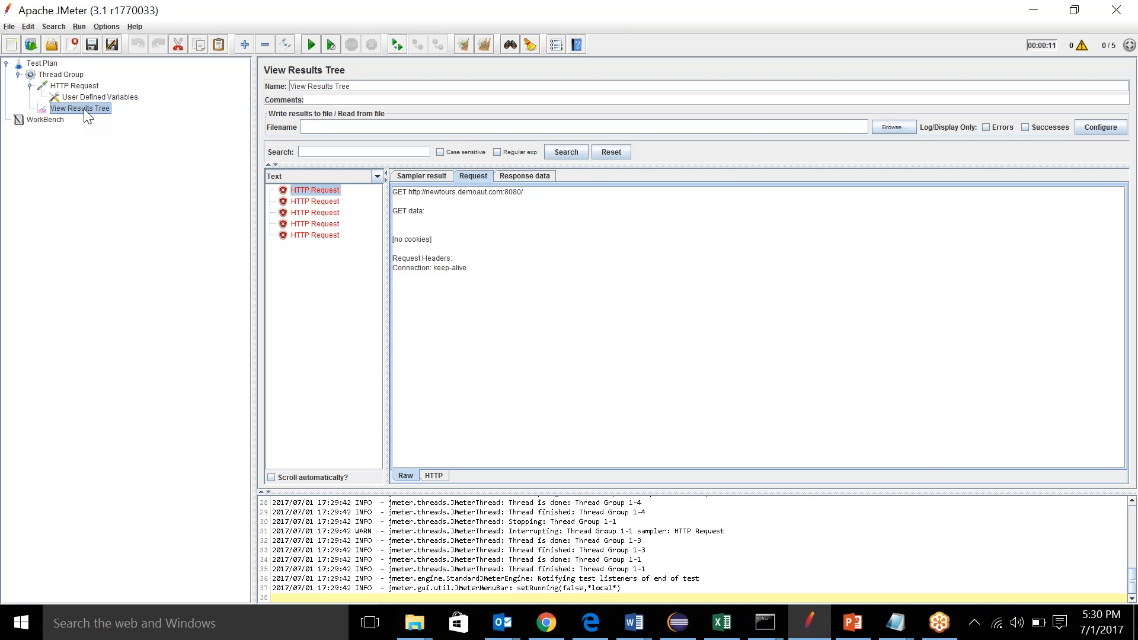
Generate a __machineIP function string with the Function Helper, using IP as the variable name that stores the result
left_click(77, 87)
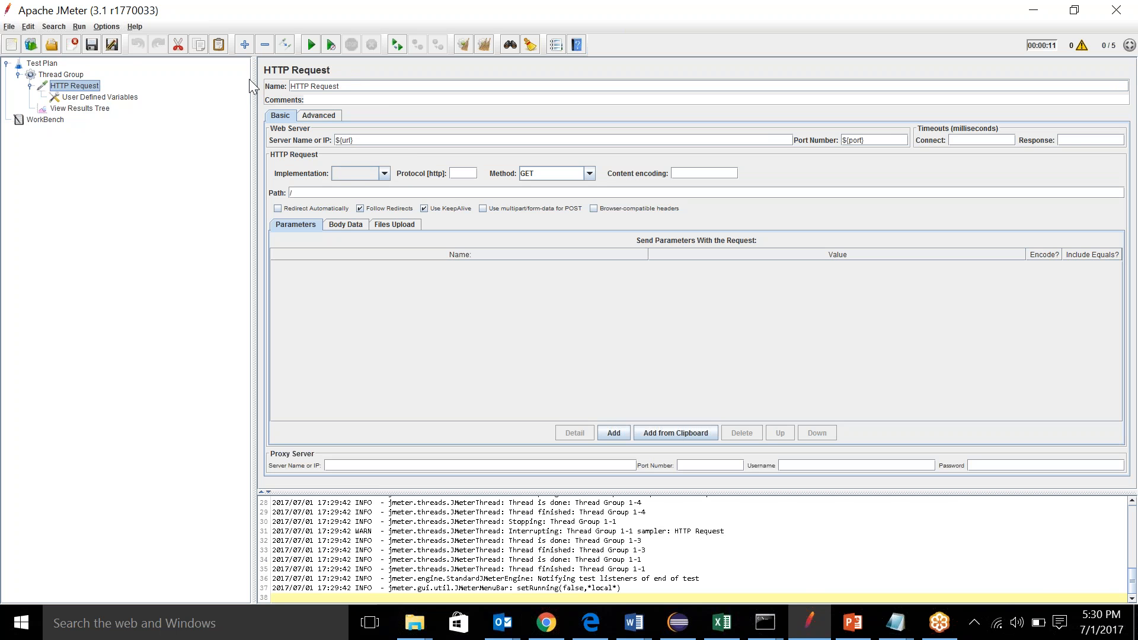
left_click(107, 28)
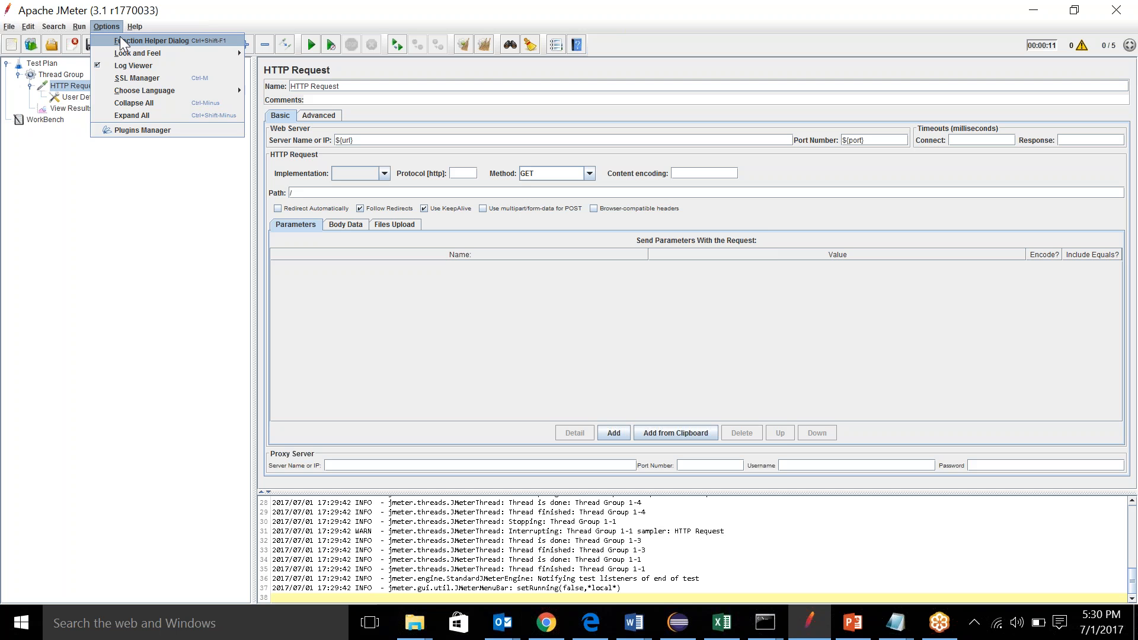
left_click(125, 40)
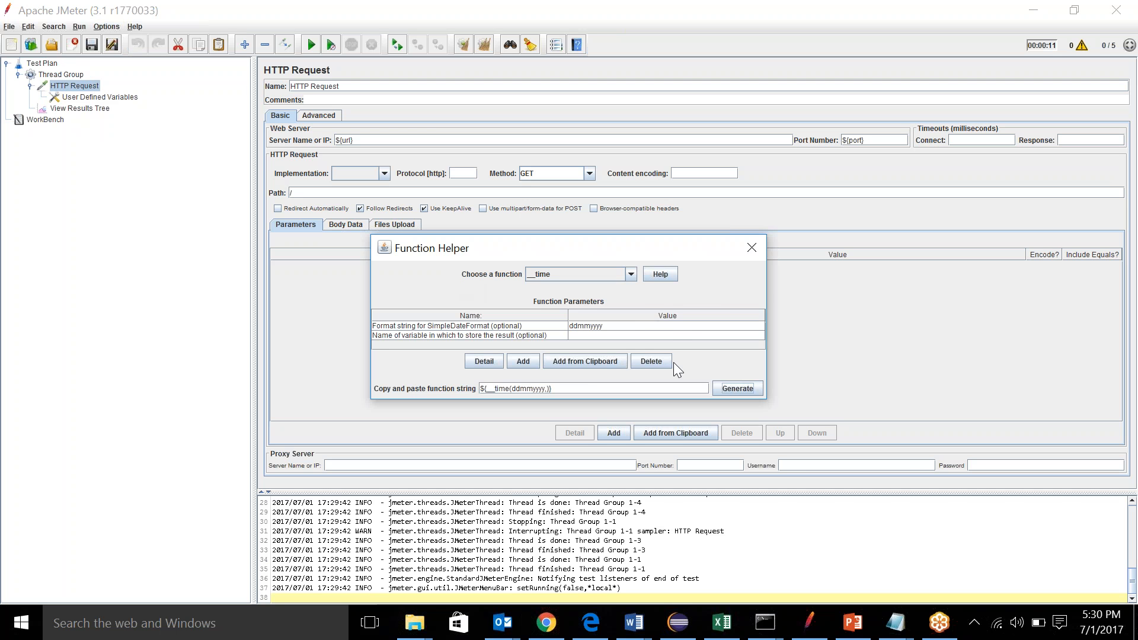
left_click(630, 275)
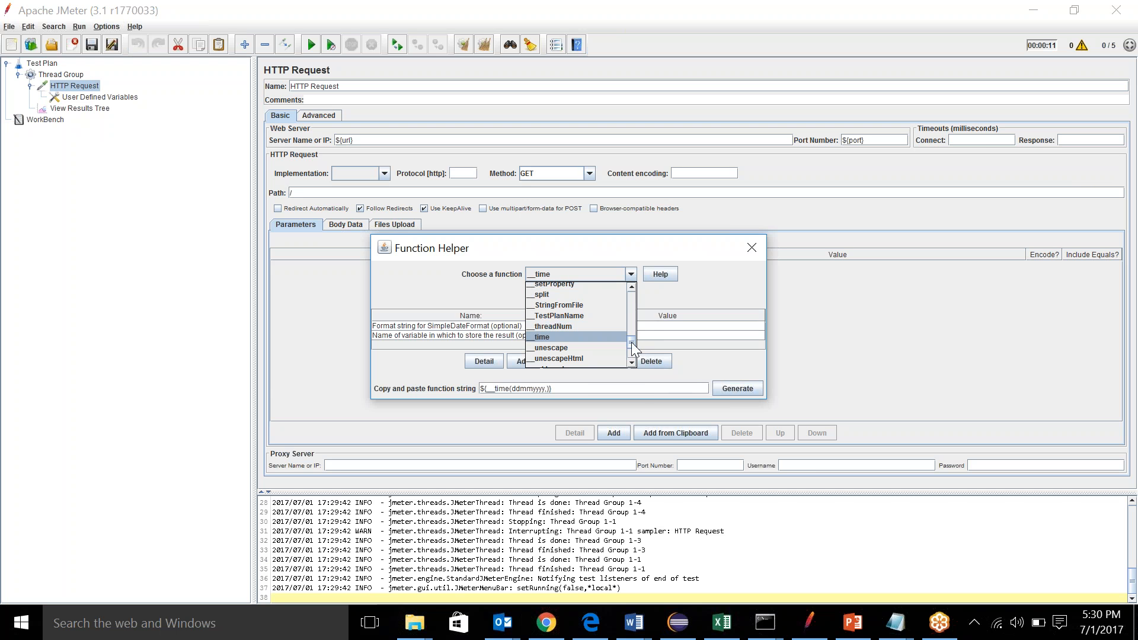
scroll(630, 354, "down", 2)
left_click_drag(631, 356, 628, 320)
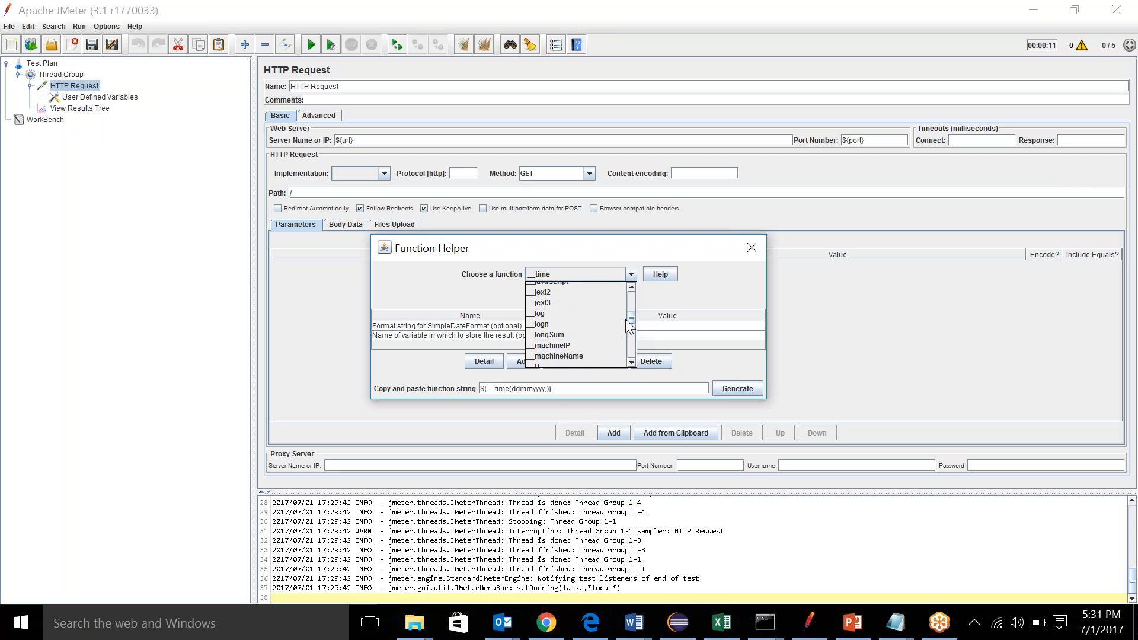
left_click(570, 344)
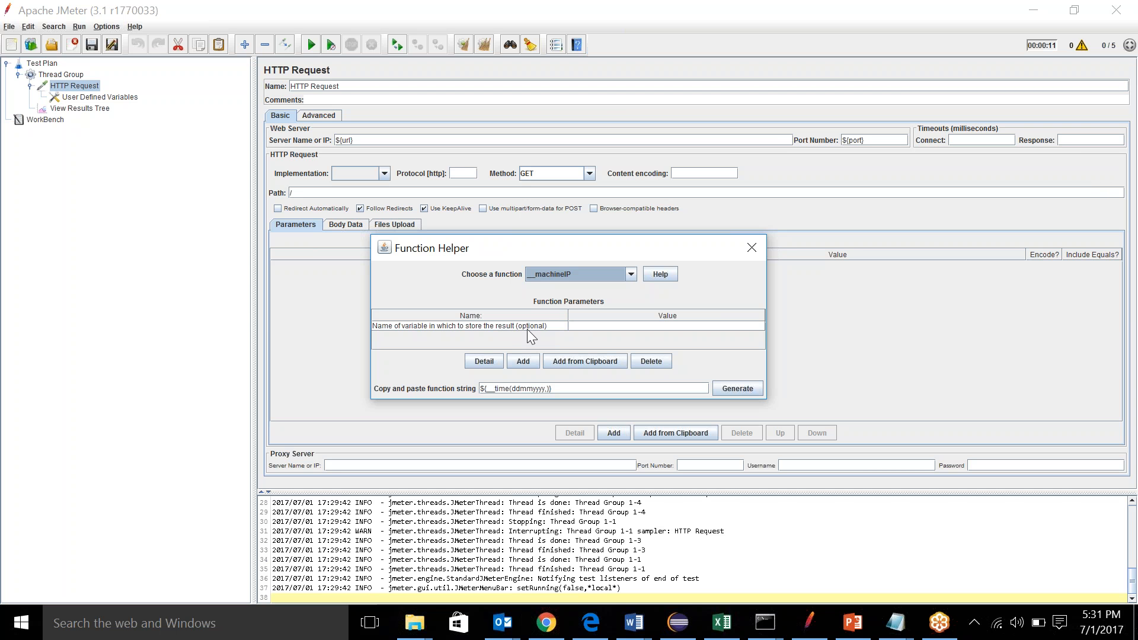
left_click(603, 329)
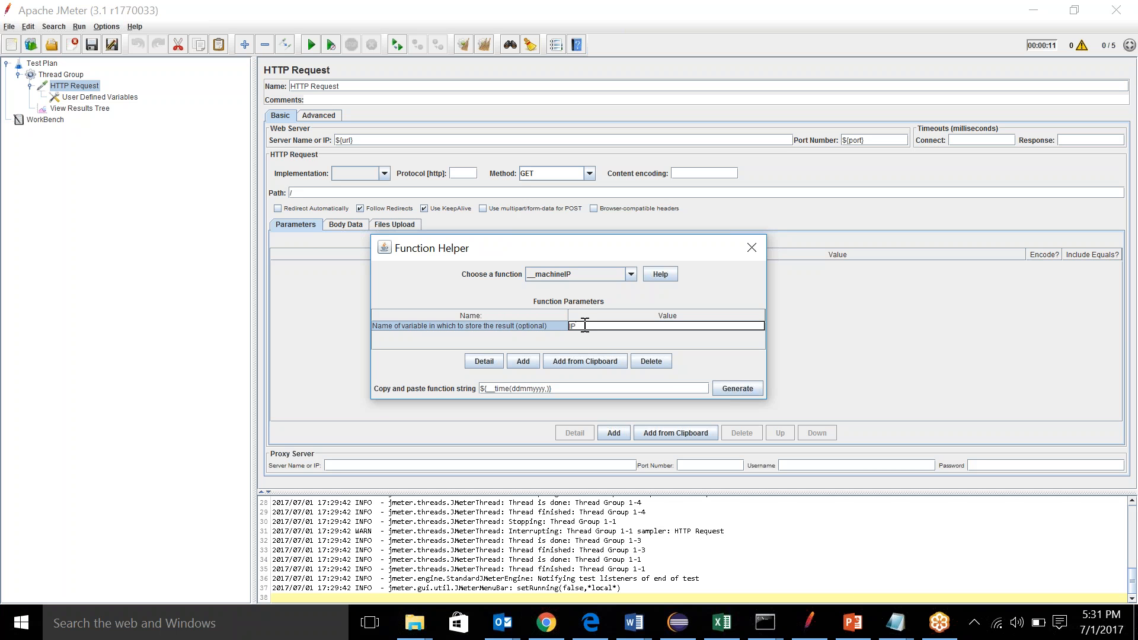
left_click(735, 389)
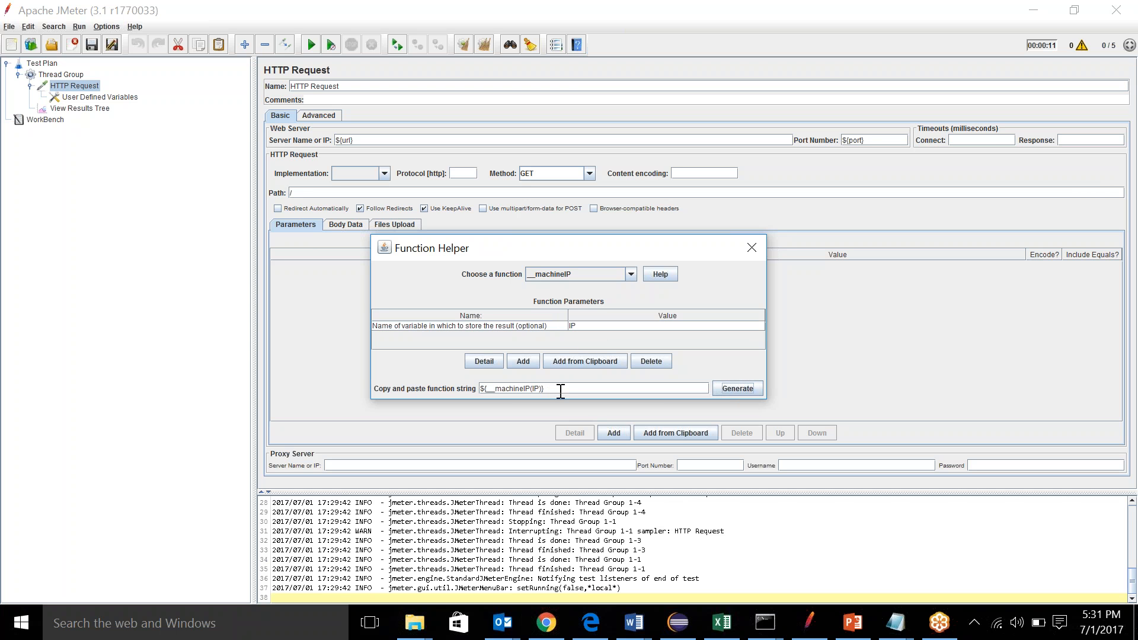
left_click_drag(561, 391, 465, 389)
key("ctrl+c")
key("Escape")
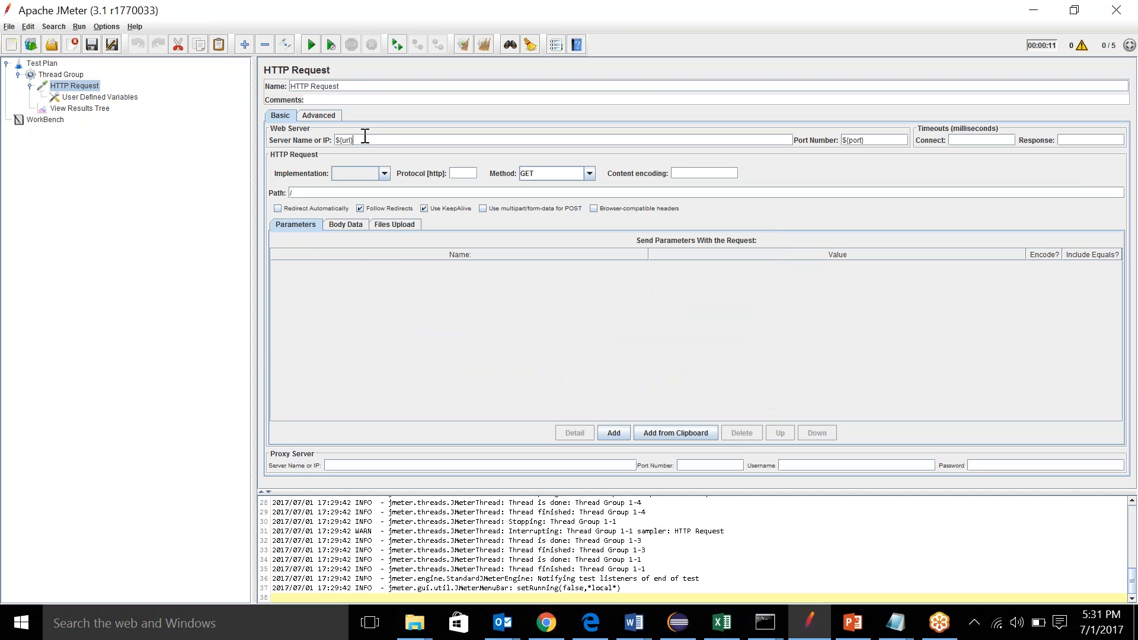
key("BackSpace")
key("BackSpace")
key("BackSpace")
key("BackSpace")
key("BackSpace")
key("BackSpace")
key("ctrl+v")
Rerun the test on cleared results without saving the plan and inspect the server address in the first sample's request
left_click(112, 98)
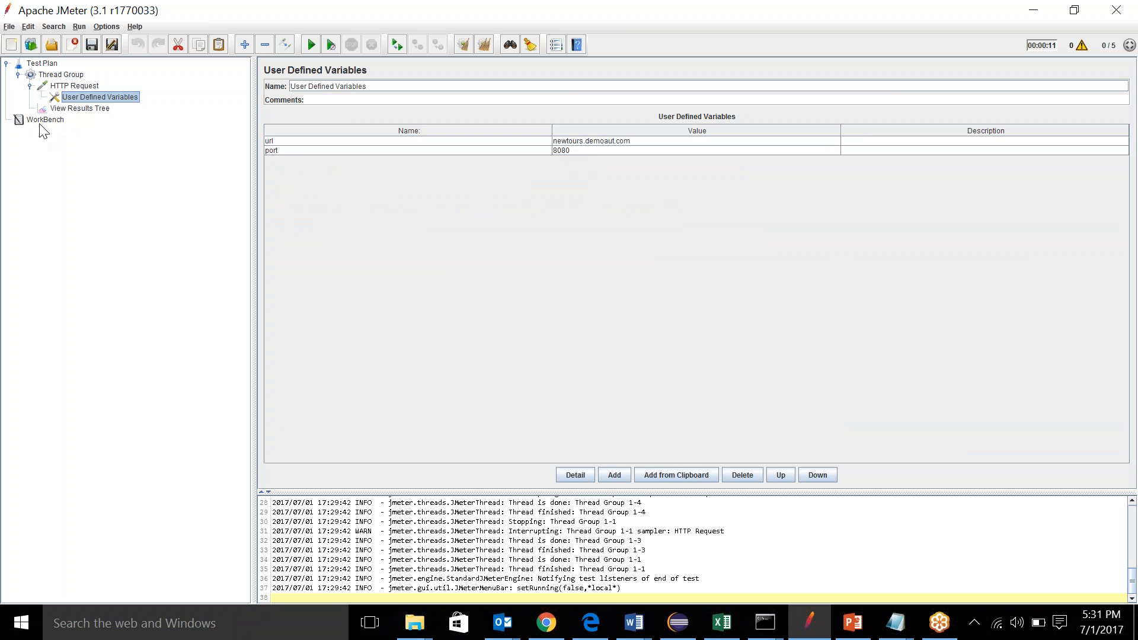
left_click(74, 86)
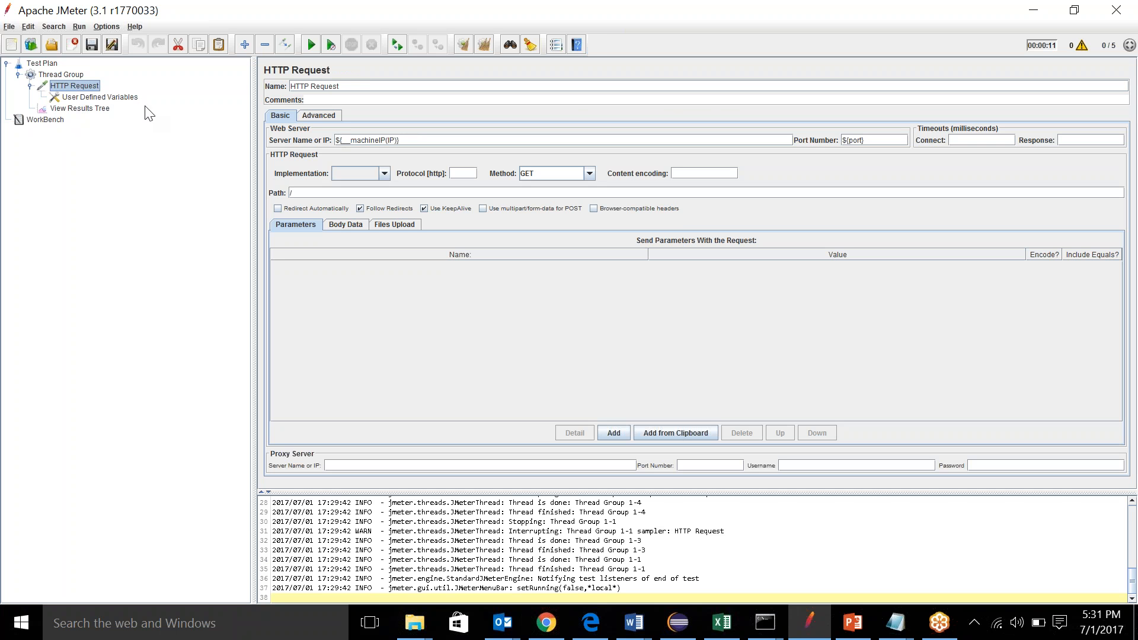
left_click(104, 109)
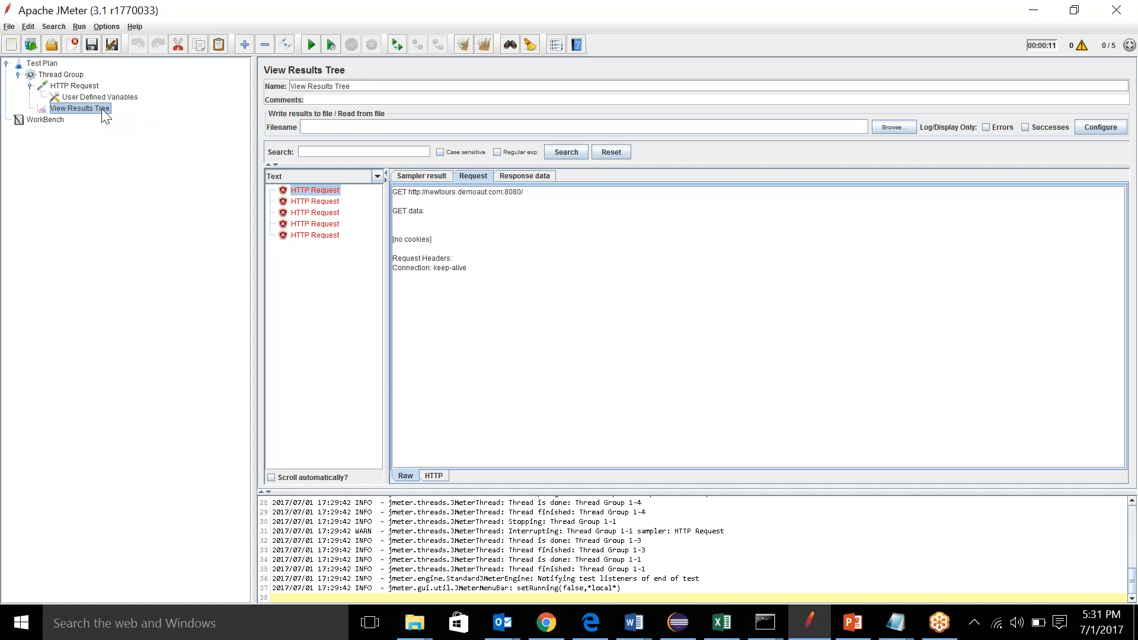
left_click(484, 44)
left_click(314, 47)
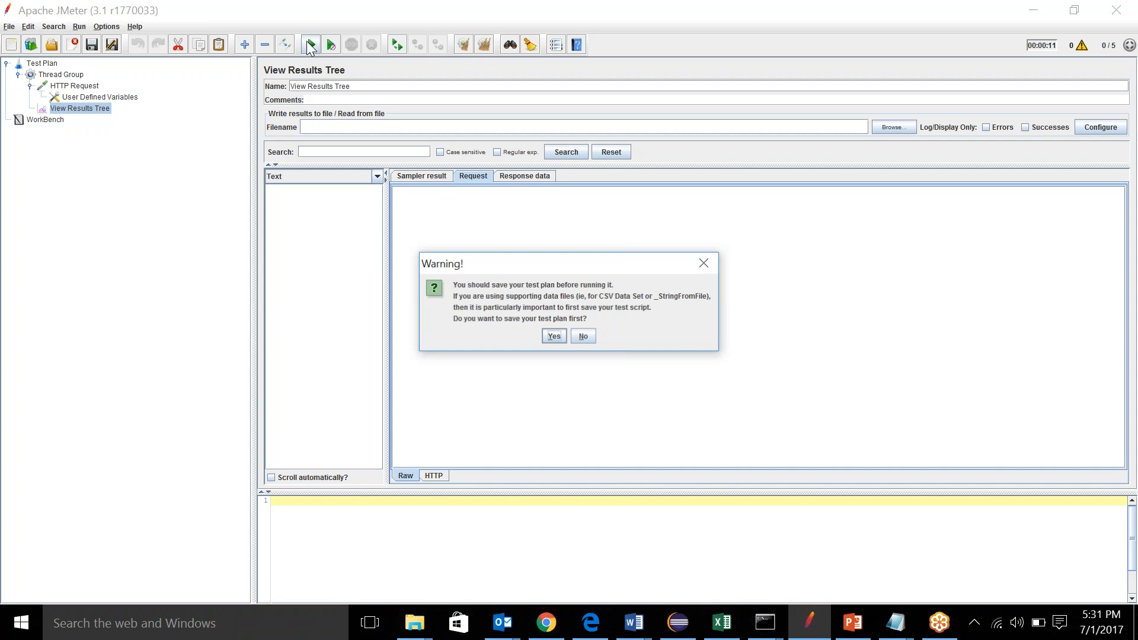
left_click(582, 336)
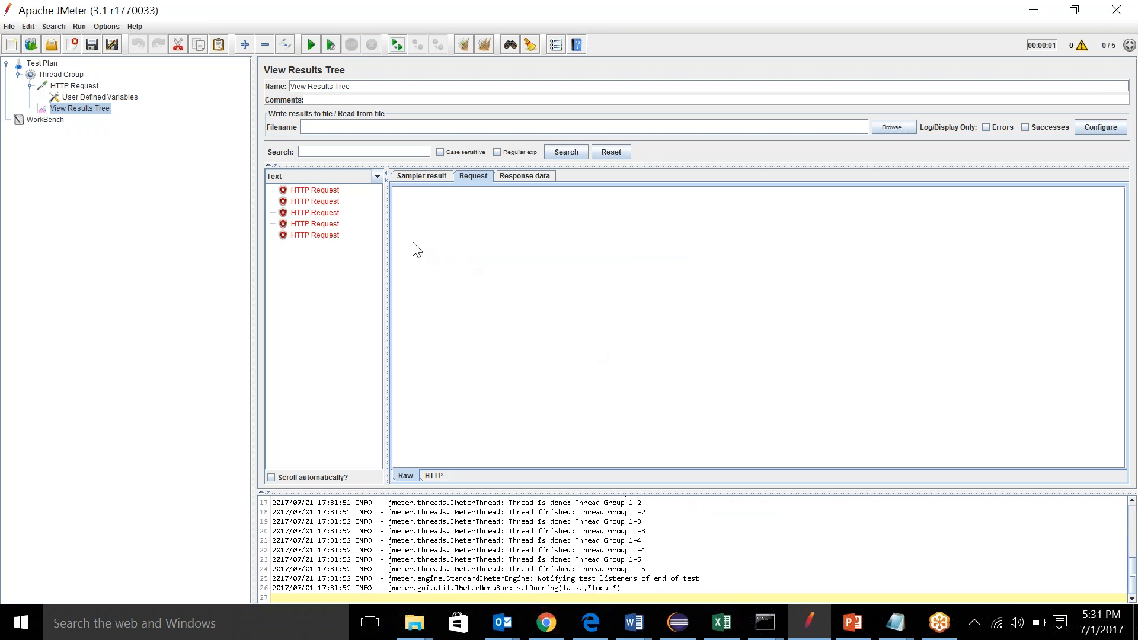
left_click(326, 190)
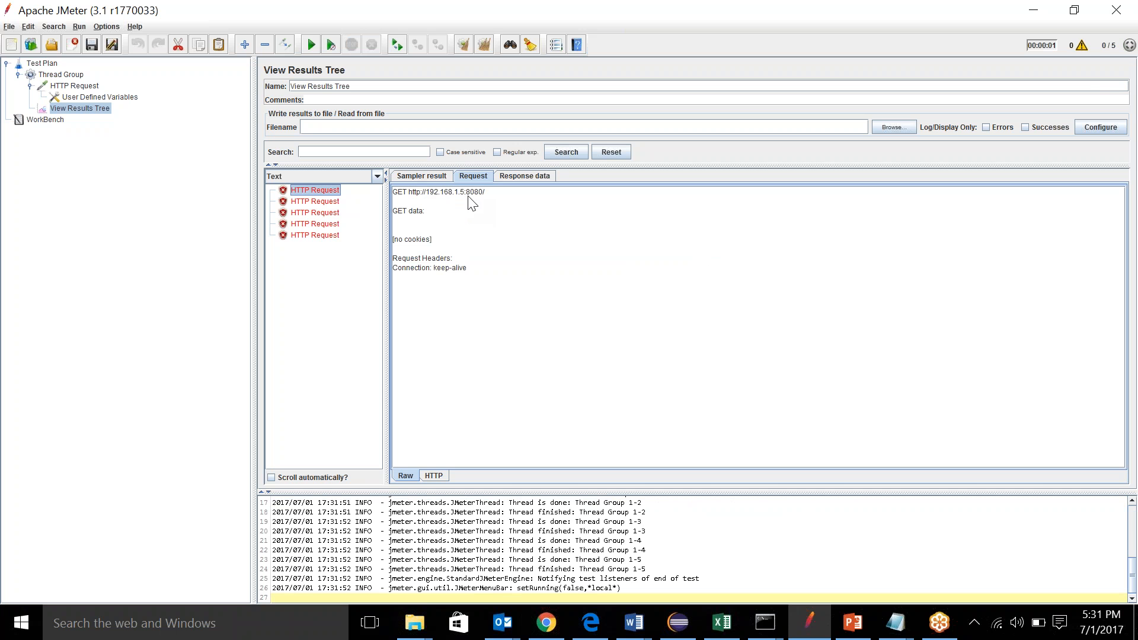
left_click_drag(428, 194, 465, 194)
Open a Command Prompt, run ipconfig to check the Wi-Fi adapter's IPv4 address, and close the window
left_click(168, 628)
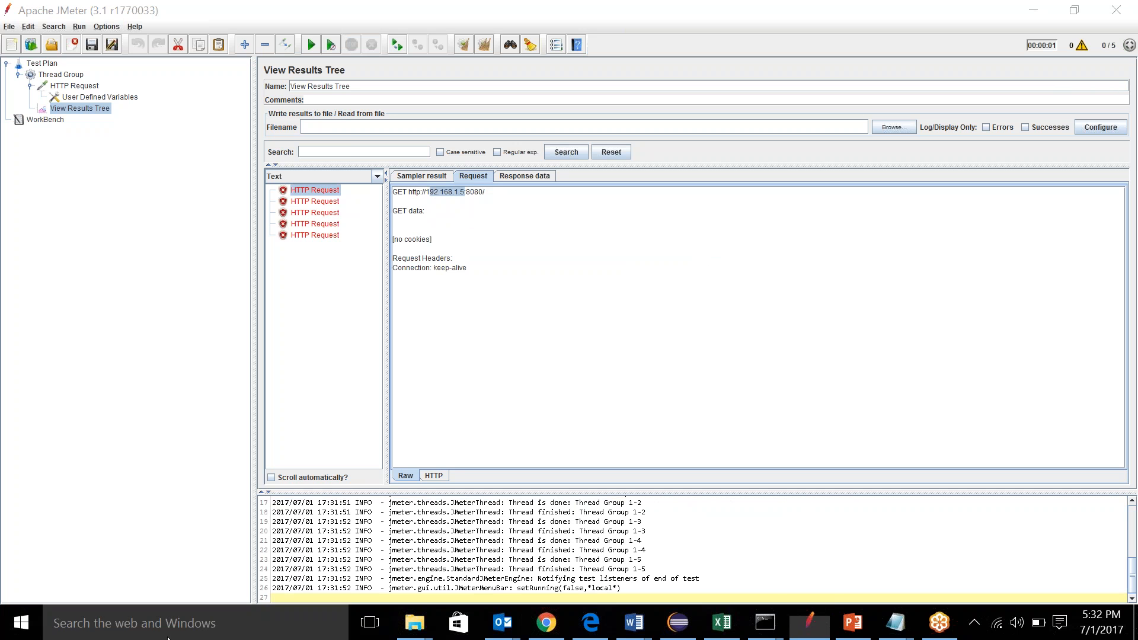
type("ipco")
key("BackSpace")
key("BackSpace")
key("BackSpace")
key("BackSpace")
type("cm")
key("Return")
type("ipconfig")
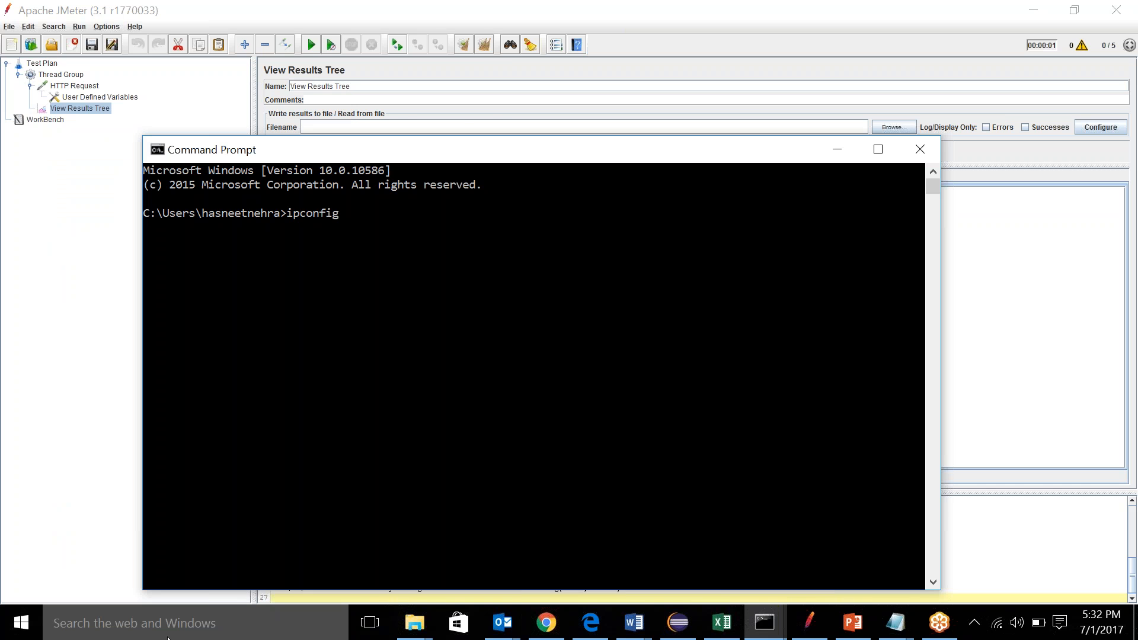
key("Return")
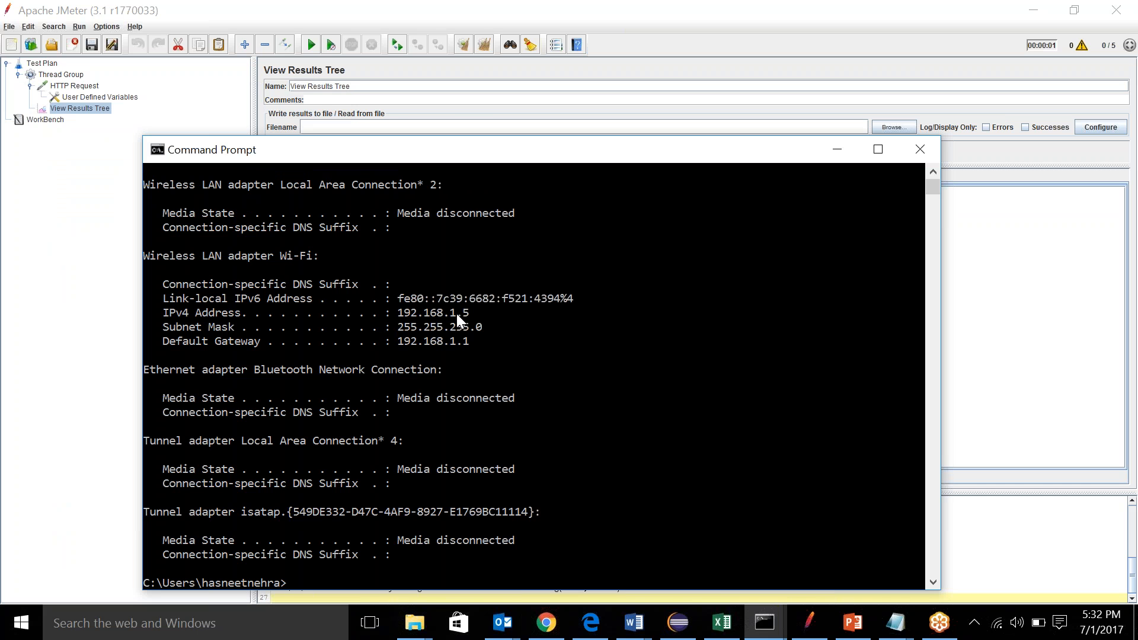
left_click_drag(468, 313, 403, 316)
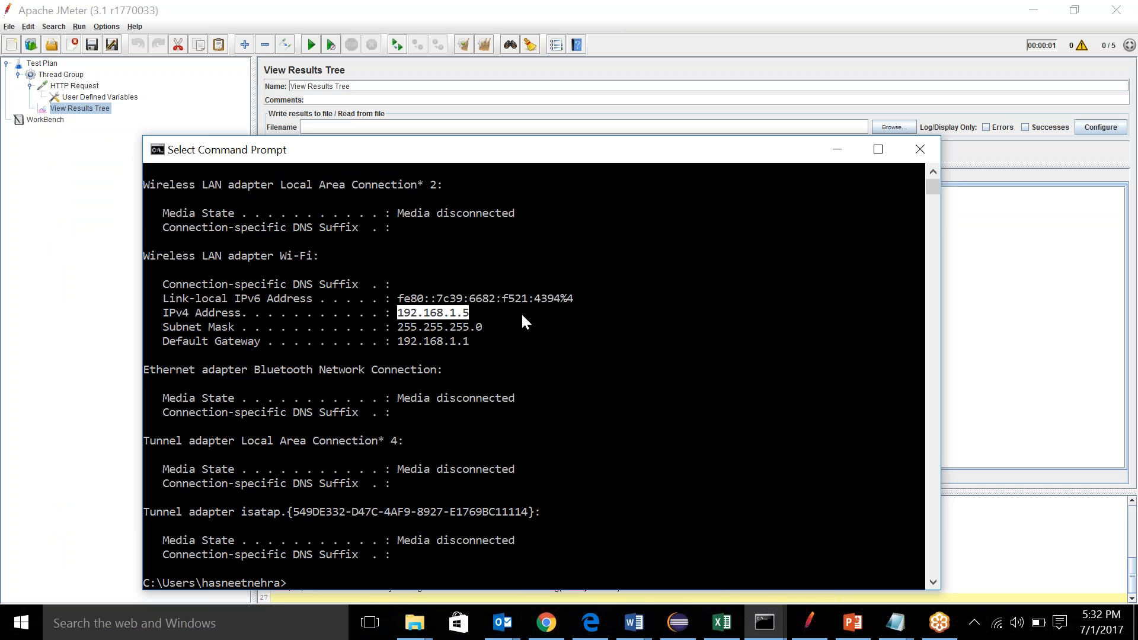
left_click(918, 156)
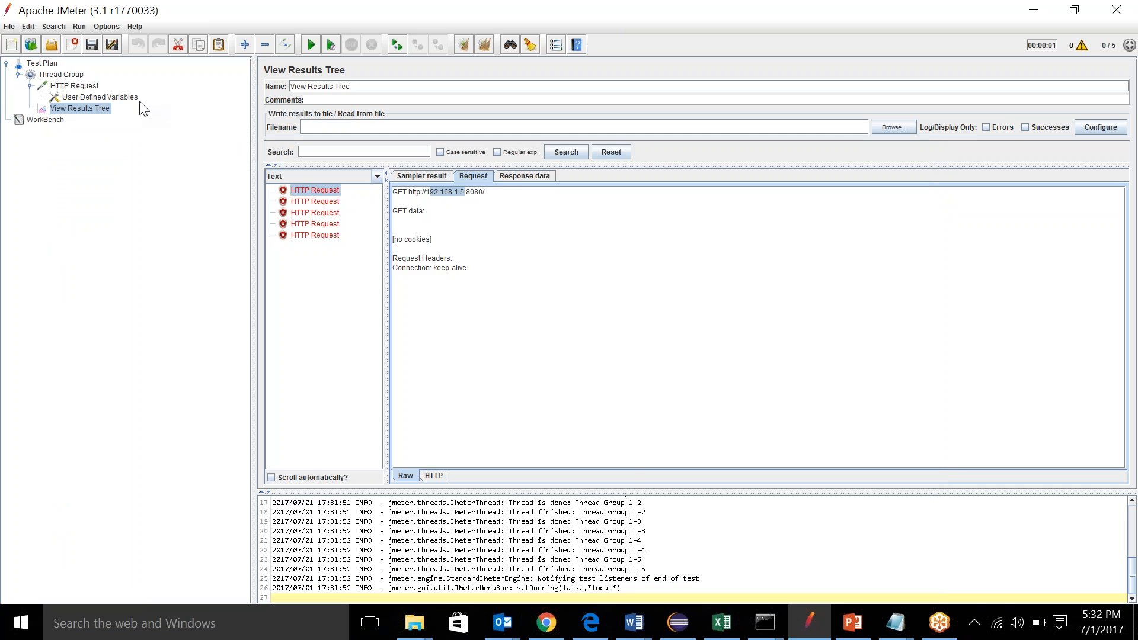
Set the HTTP Request's path to /${IP}, reusing the variable name from the server's __machineIP function
left_click(86, 89)
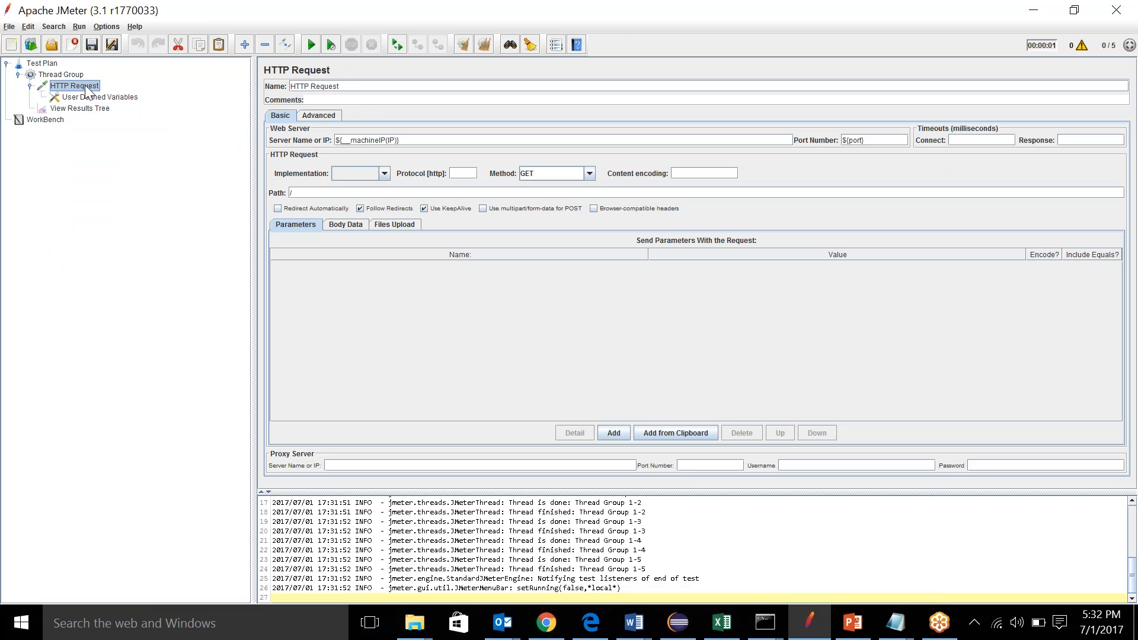
left_click(395, 142)
left_click(342, 192)
type("/${IP")
left_click(342, 191)
left_click_drag(402, 140, 352, 140)
left_click(372, 140)
left_click_drag(385, 141, 396, 141)
left_click_drag(332, 192, 301, 196)
Clear the results, rerun the test without saving the plan, and inspect the path in the first sample's request
left_click(96, 109)
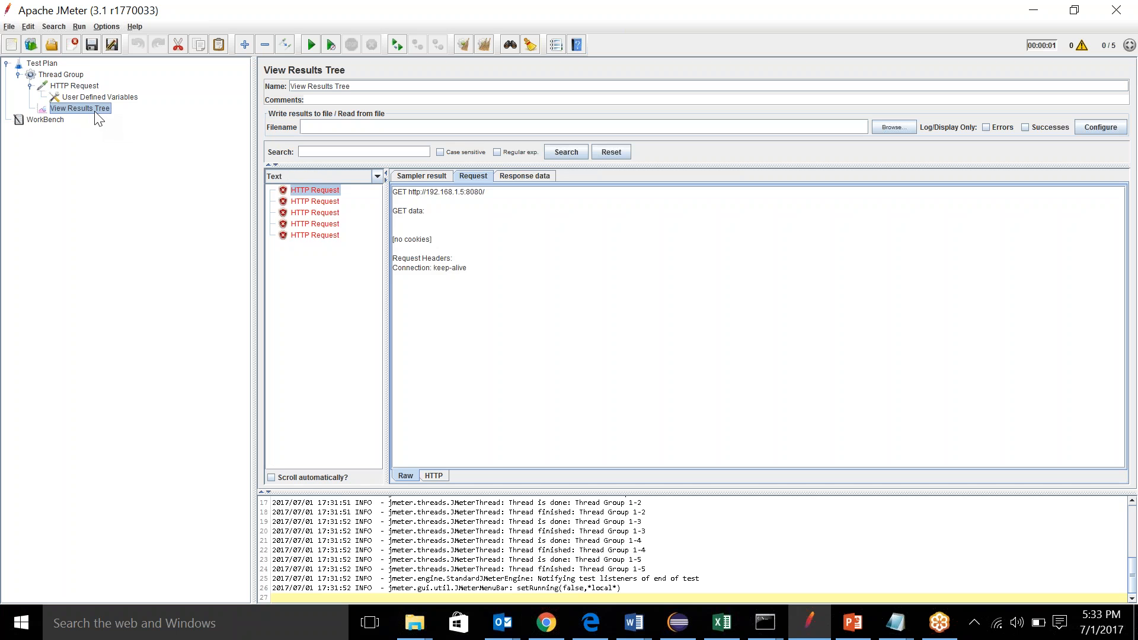
left_click(477, 45)
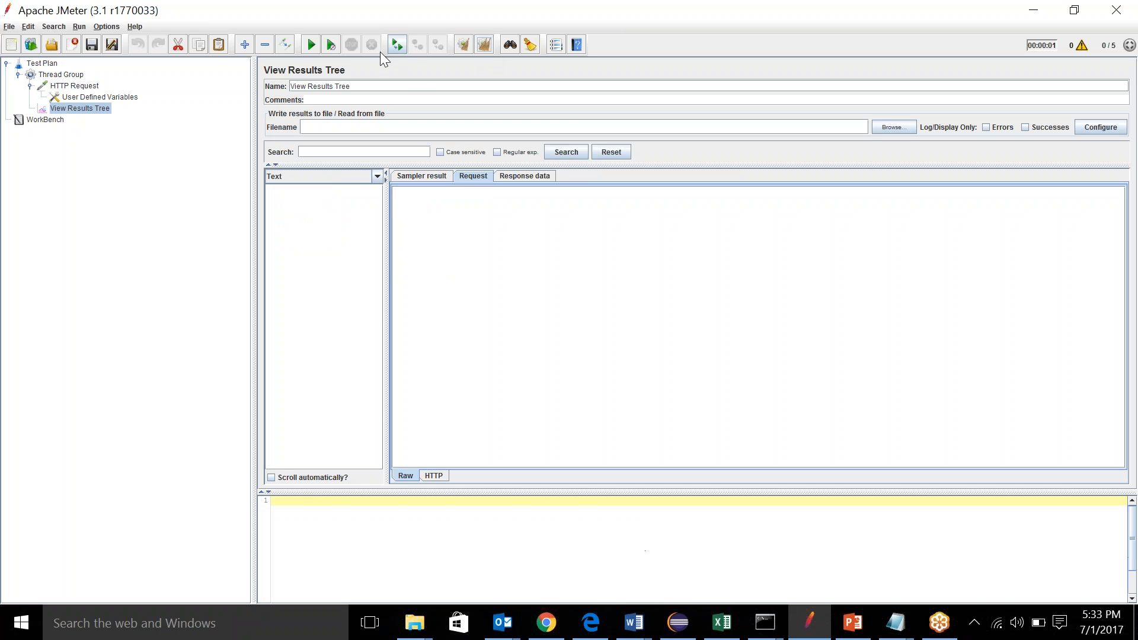
left_click(308, 43)
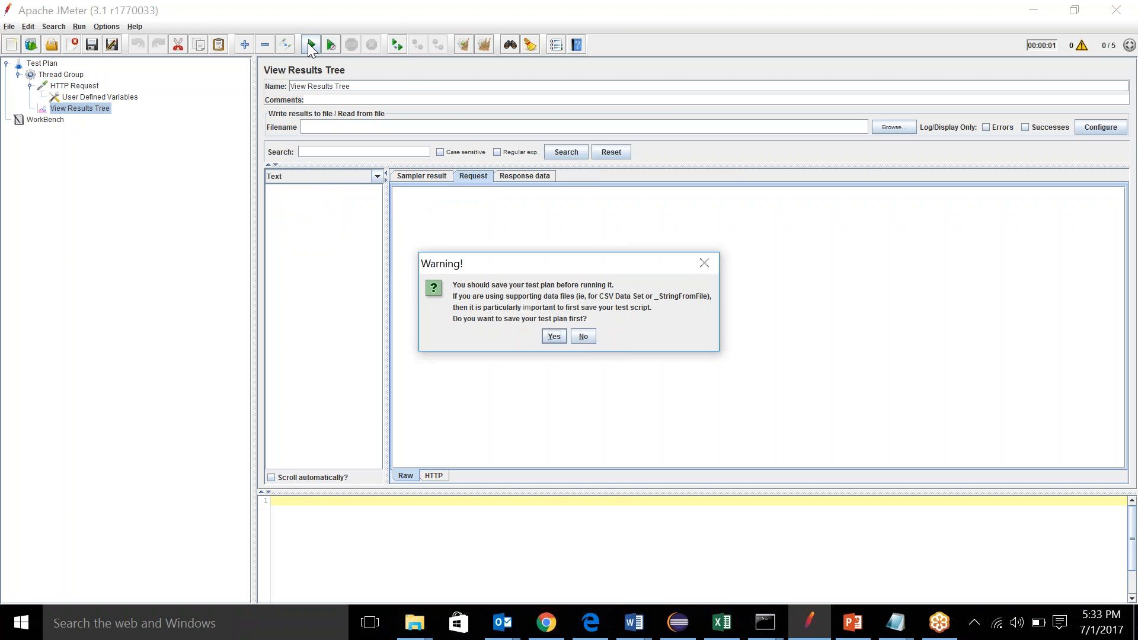
left_click(583, 337)
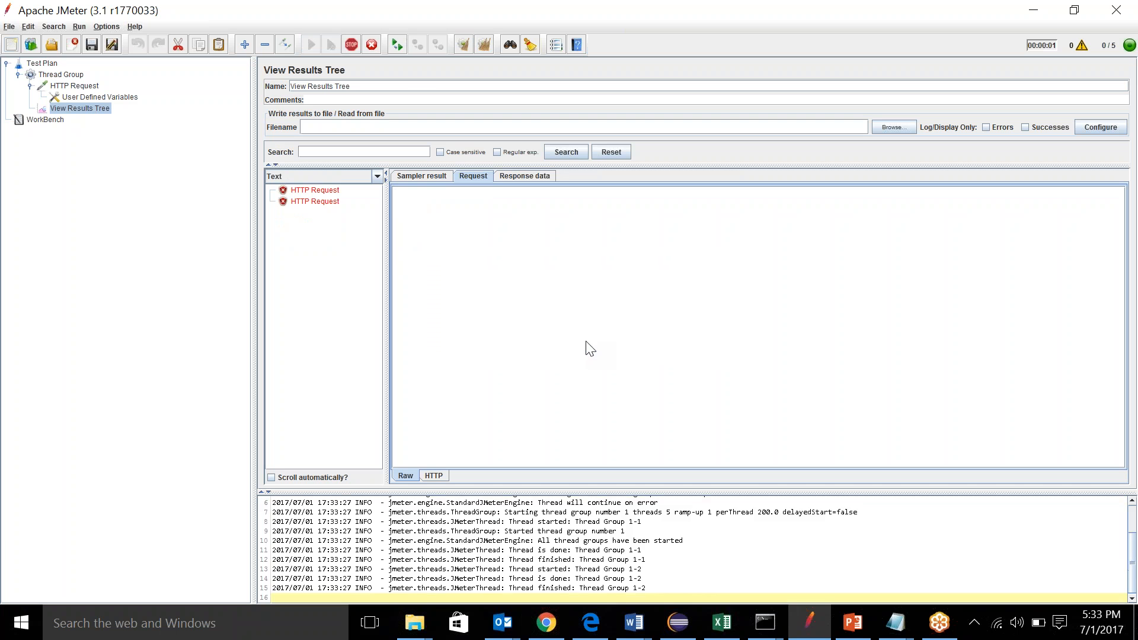
left_click(322, 191)
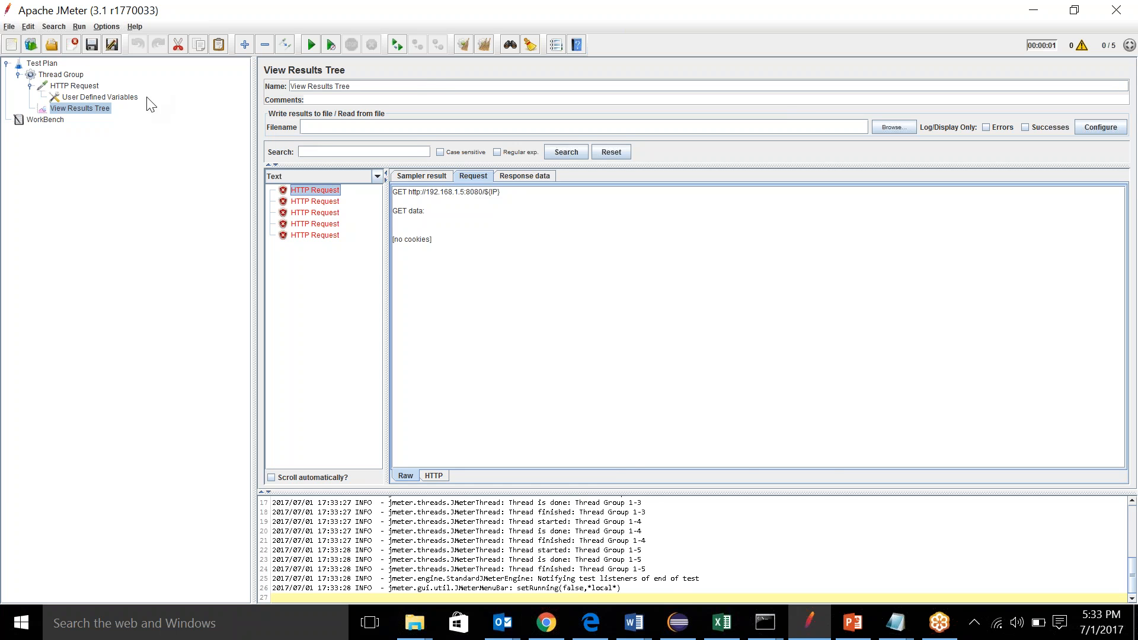
Review the User Defined Variables against the sample's request and the HTTP Request's settings
left_click(120, 98)
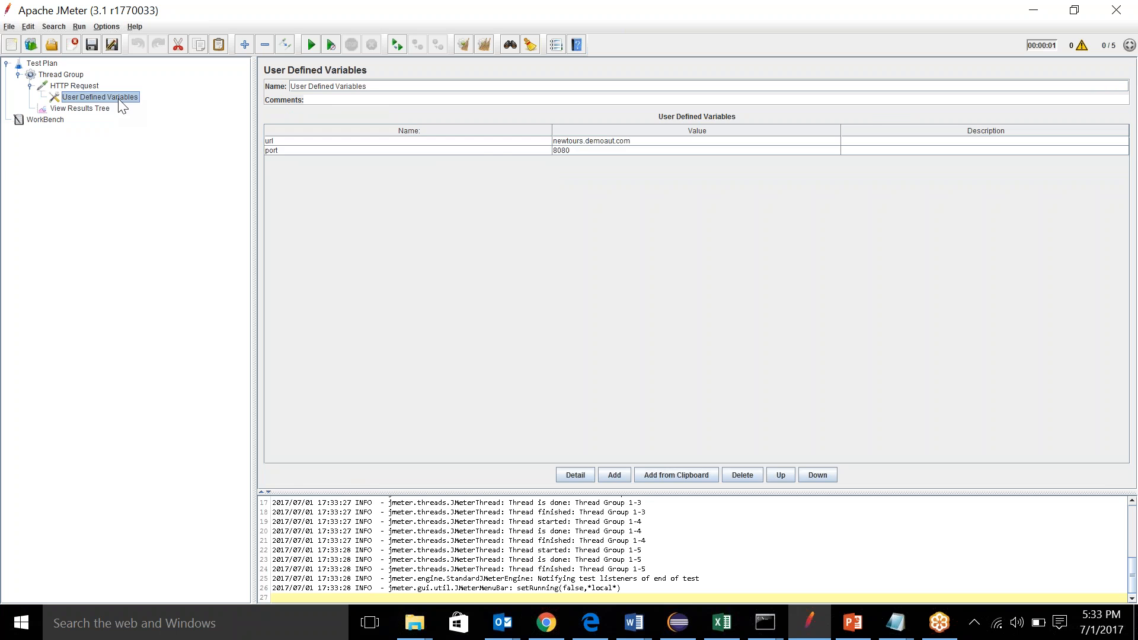
left_click(95, 109)
left_click(94, 102)
left_click(95, 110)
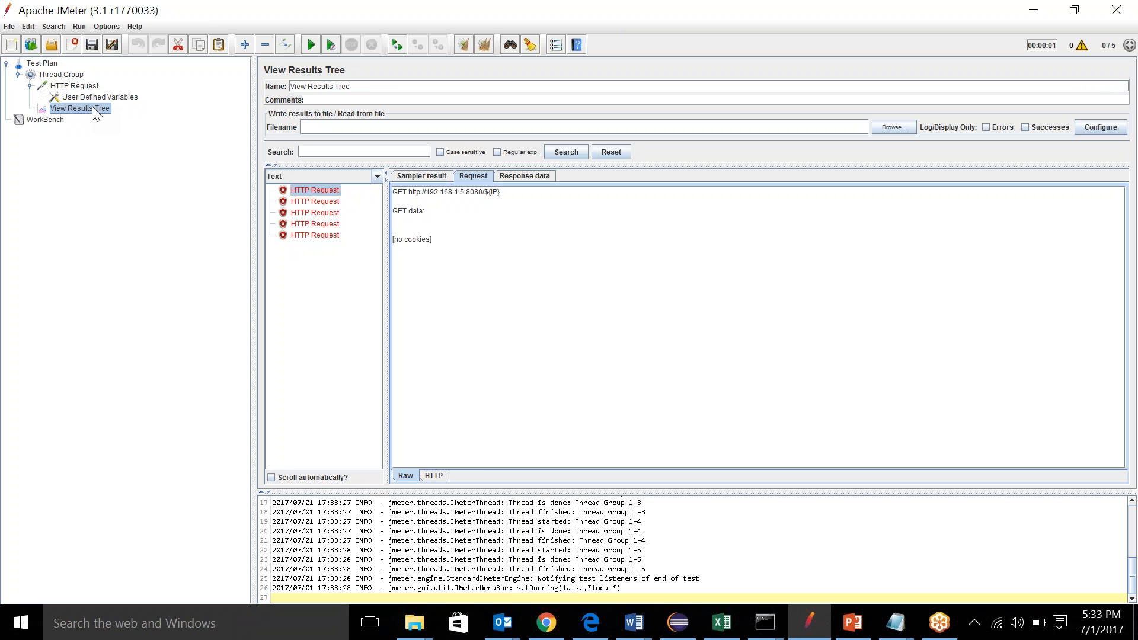
left_click(93, 100)
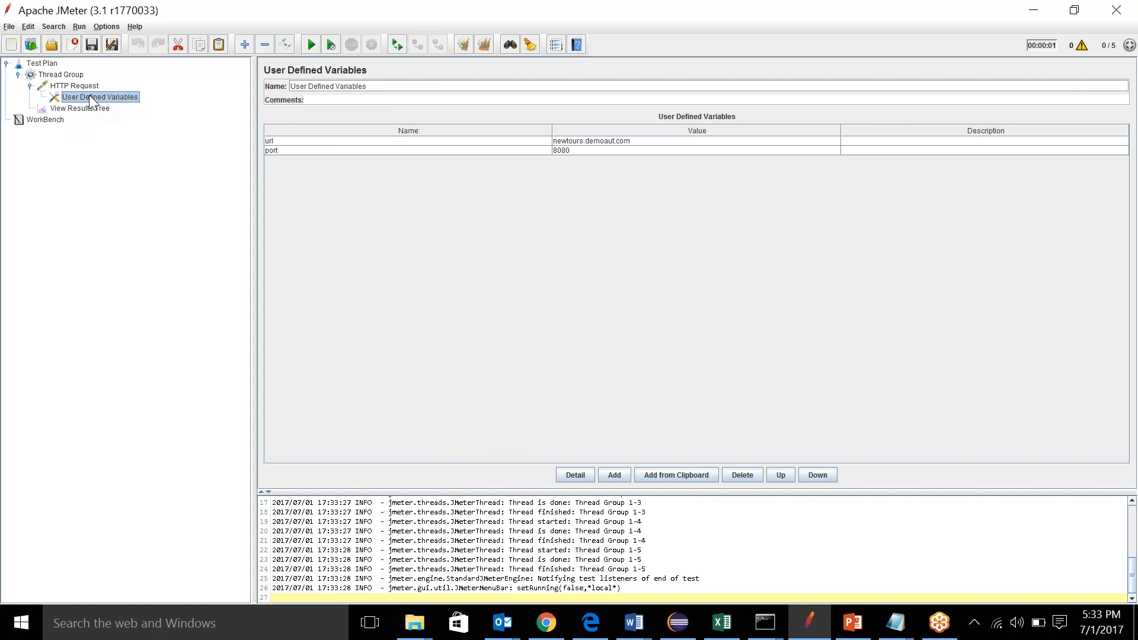
left_click(80, 87)
left_click(85, 96)
left_click(83, 86)
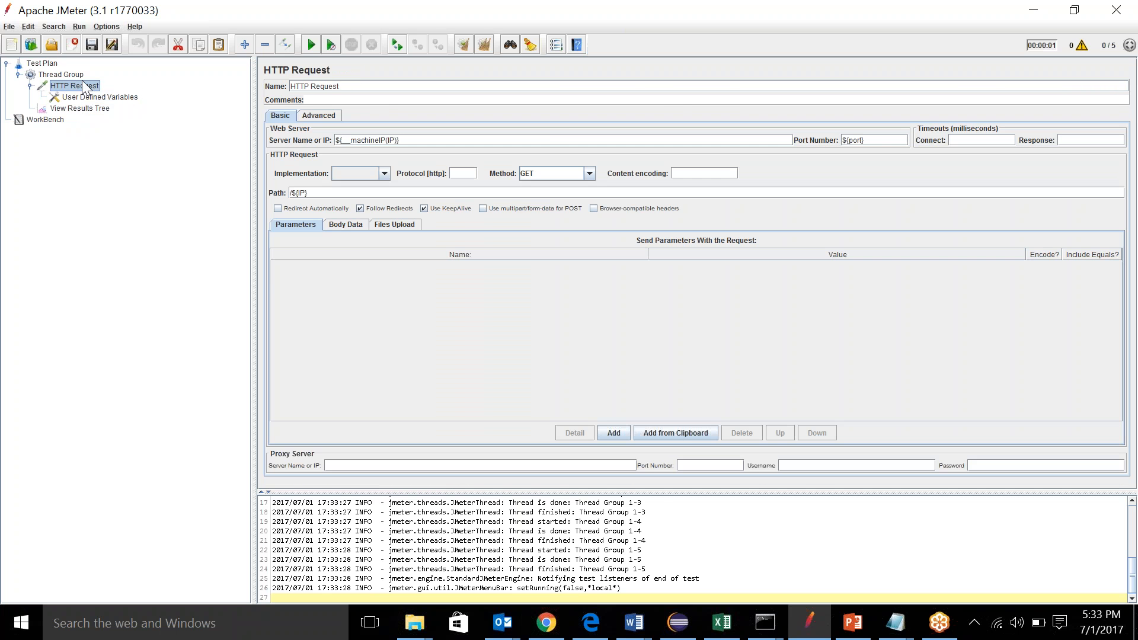
Add a second HTTP Request sampler to the Thread Group
left_click(71, 75)
right_click(70, 73)
mouse_move(124, 79)
mouse_move(230, 129)
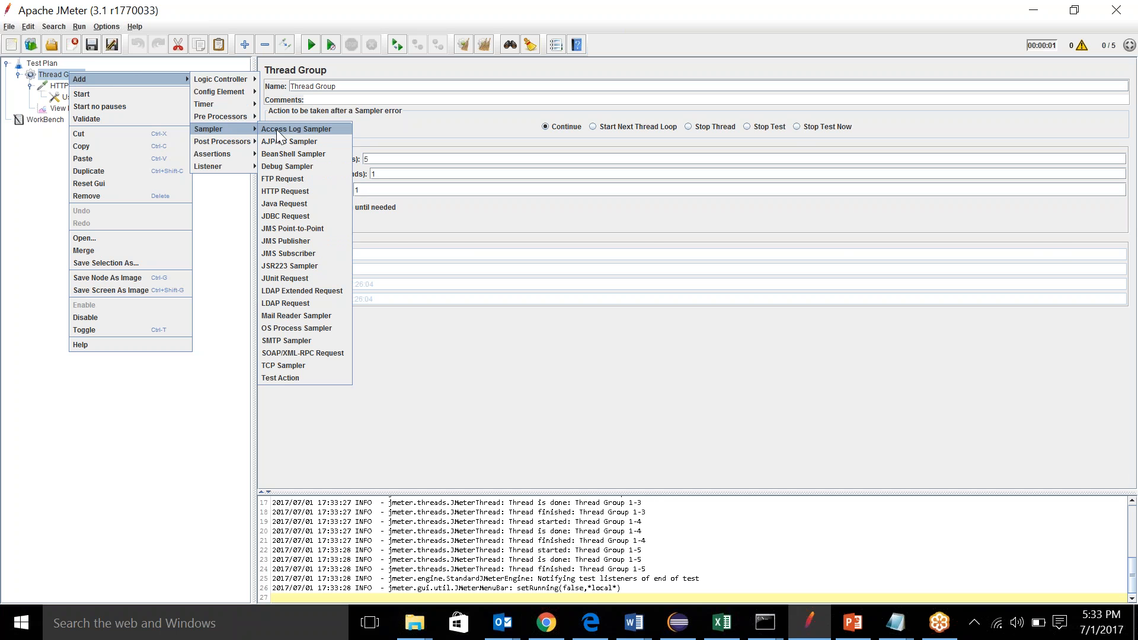
left_click(289, 190)
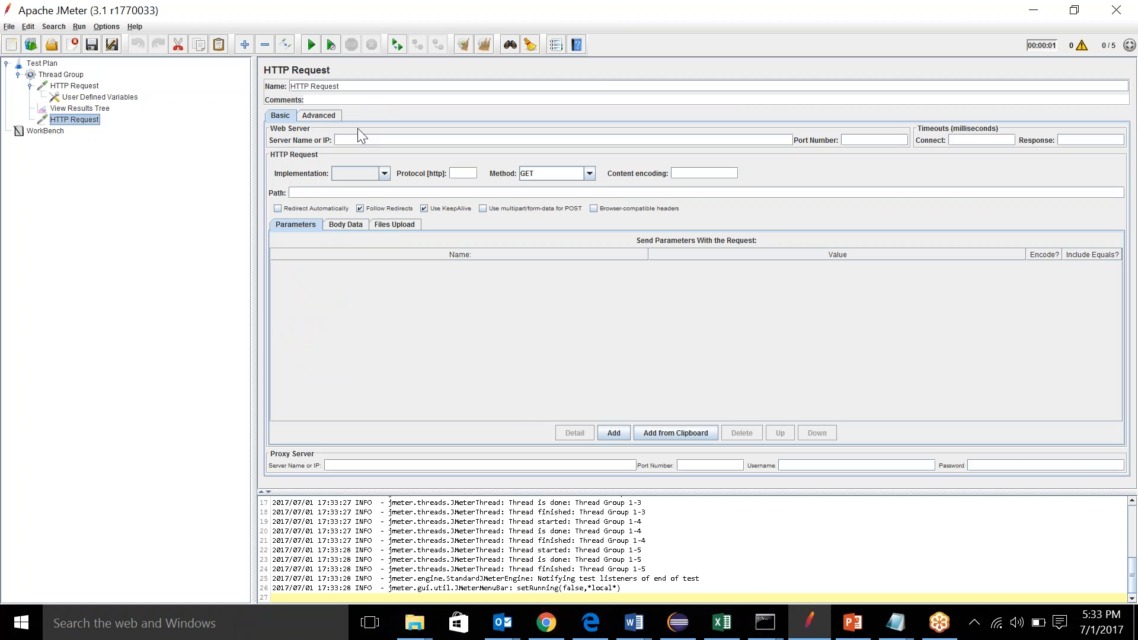
left_click(98, 97)
left_click(90, 87)
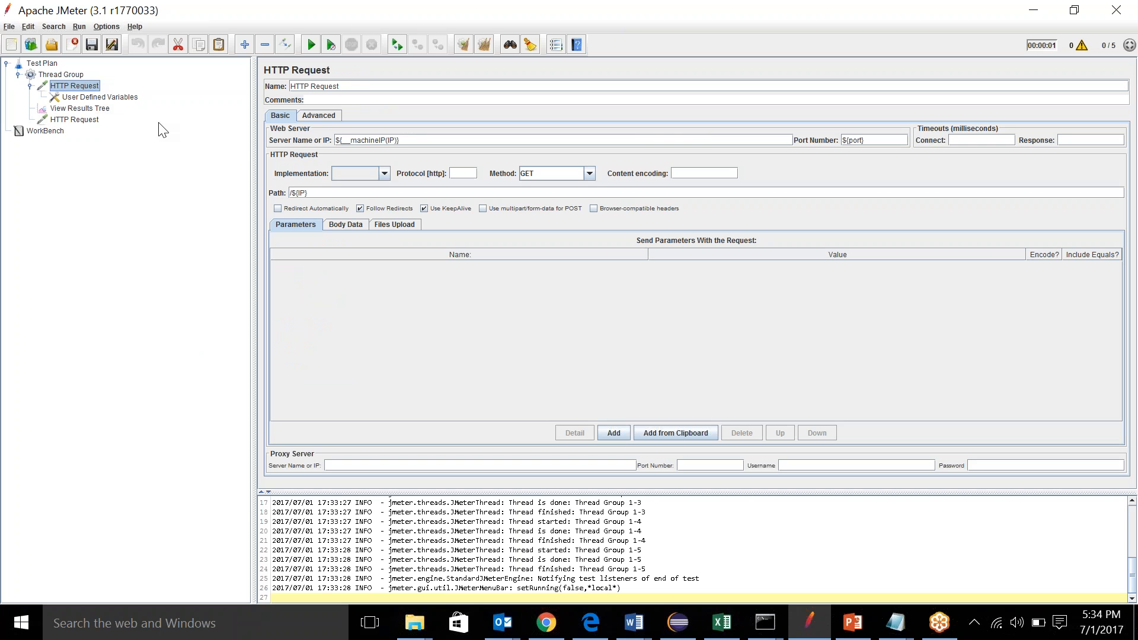
left_click(298, 194)
left_click_drag(307, 194, 292, 193)
key("ctrl+c")
key("BackSpace")
left_click(94, 120)
left_click(378, 142)
key("ctrl+v")
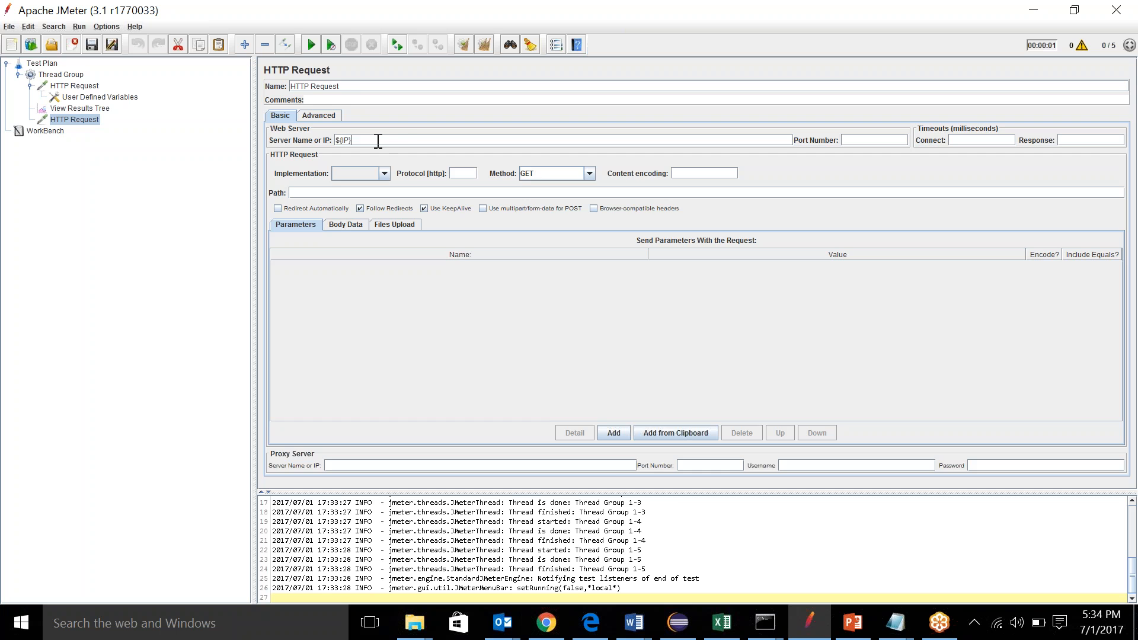
Set the second HTTP Request's path to / and clear all results
left_click(87, 97)
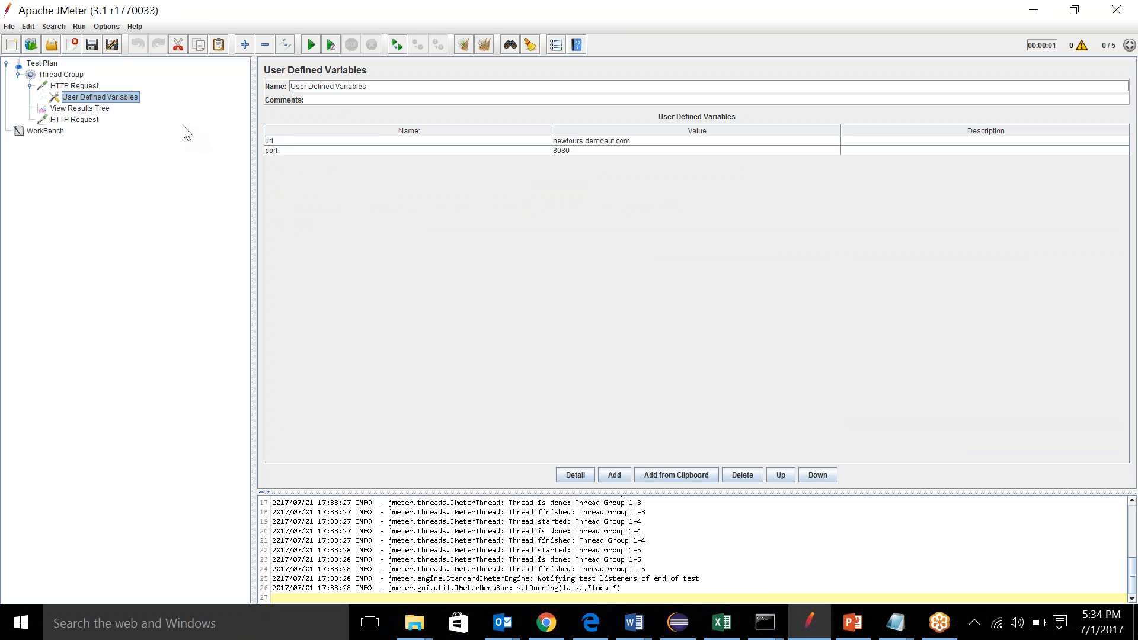
left_click(90, 120)
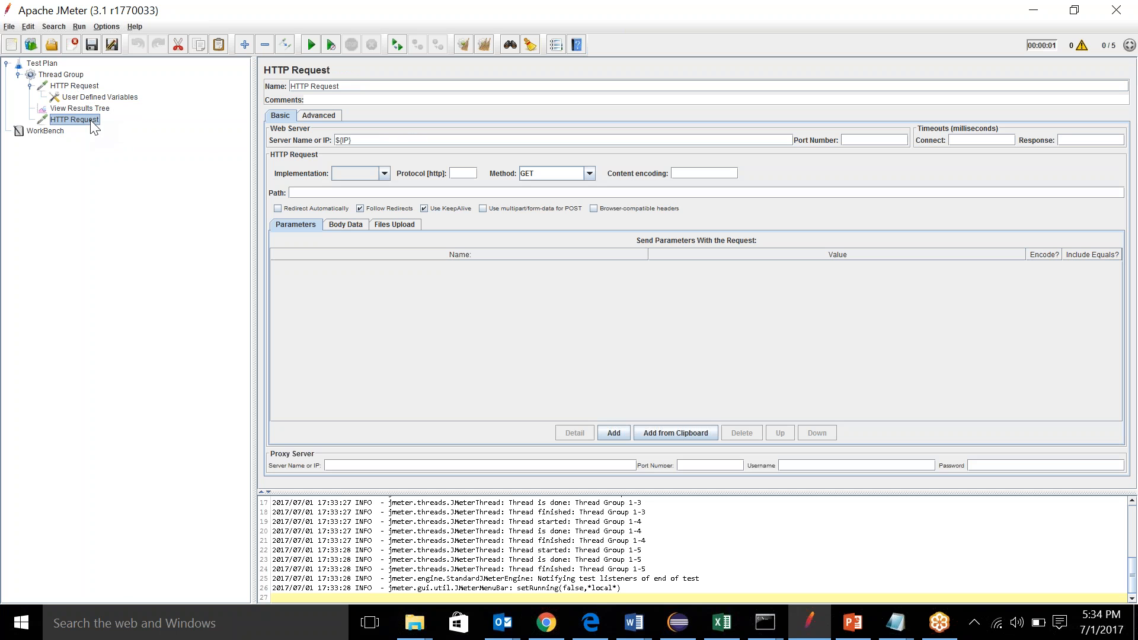
left_click(321, 193)
left_click(485, 45)
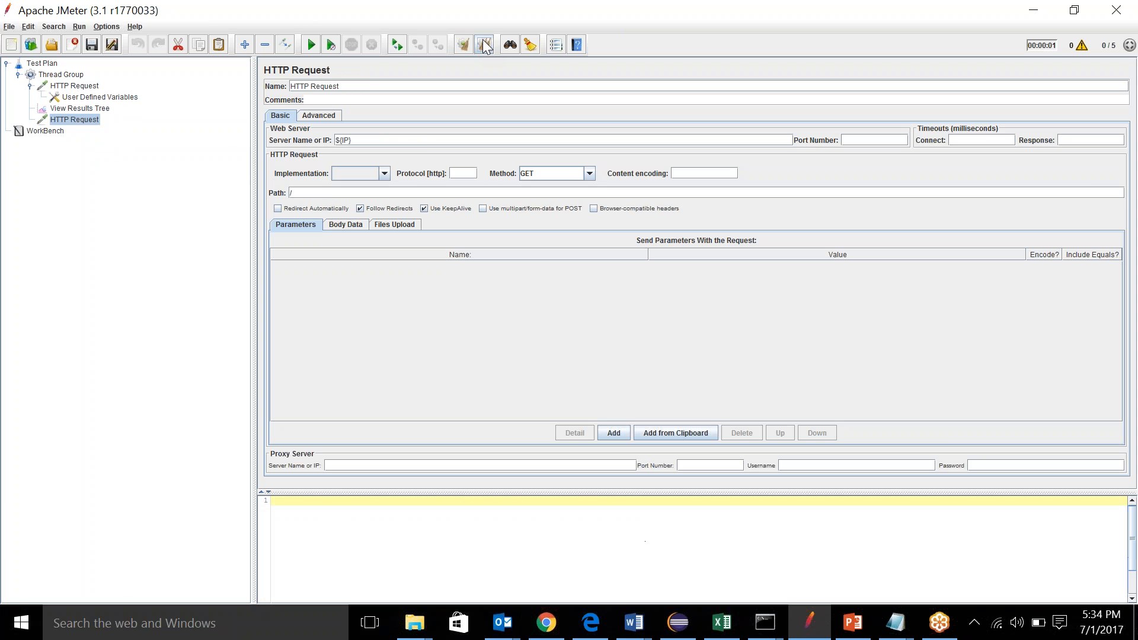
Add a View Results Tree listener under the second HTTP Request and run the test without saving the plan
right_click(64, 121)
mouse_move(148, 131)
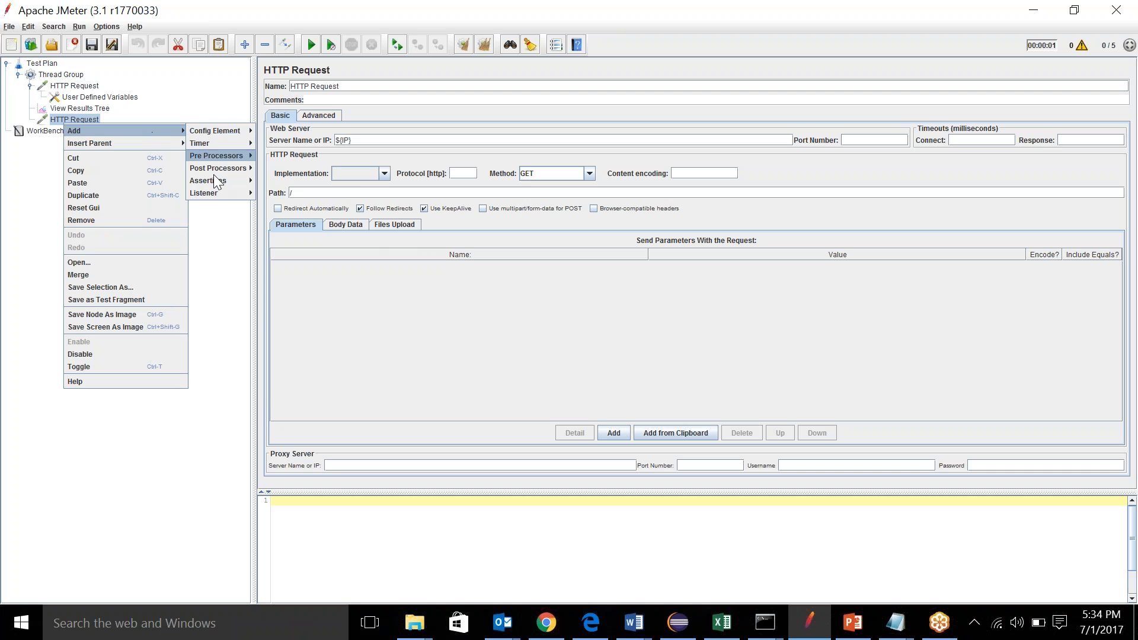
mouse_move(225, 193)
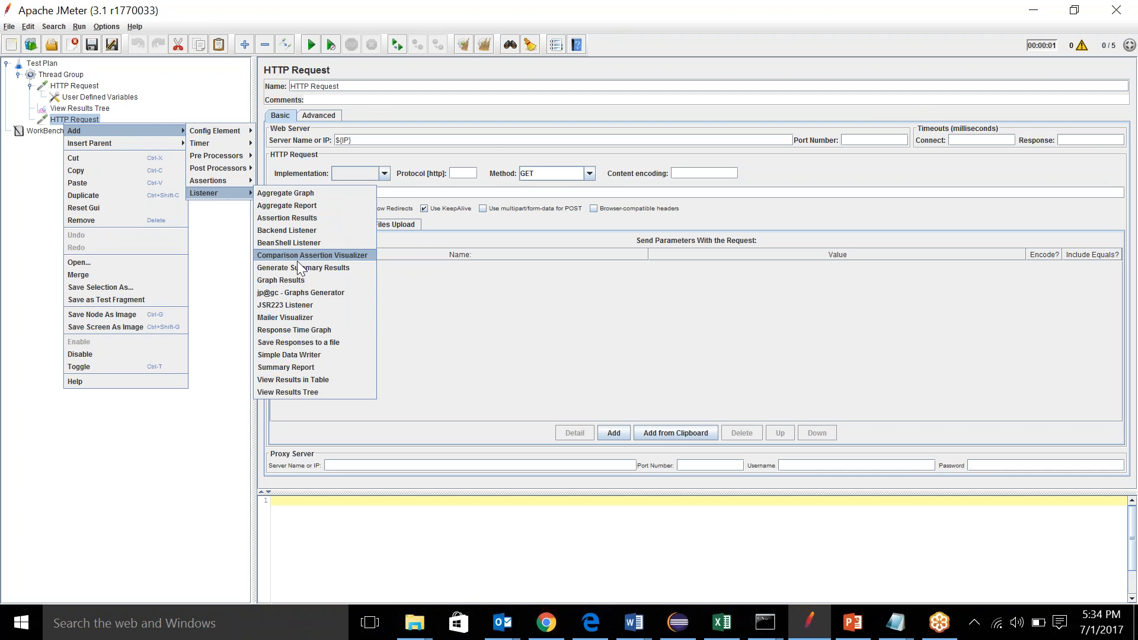
left_click(286, 393)
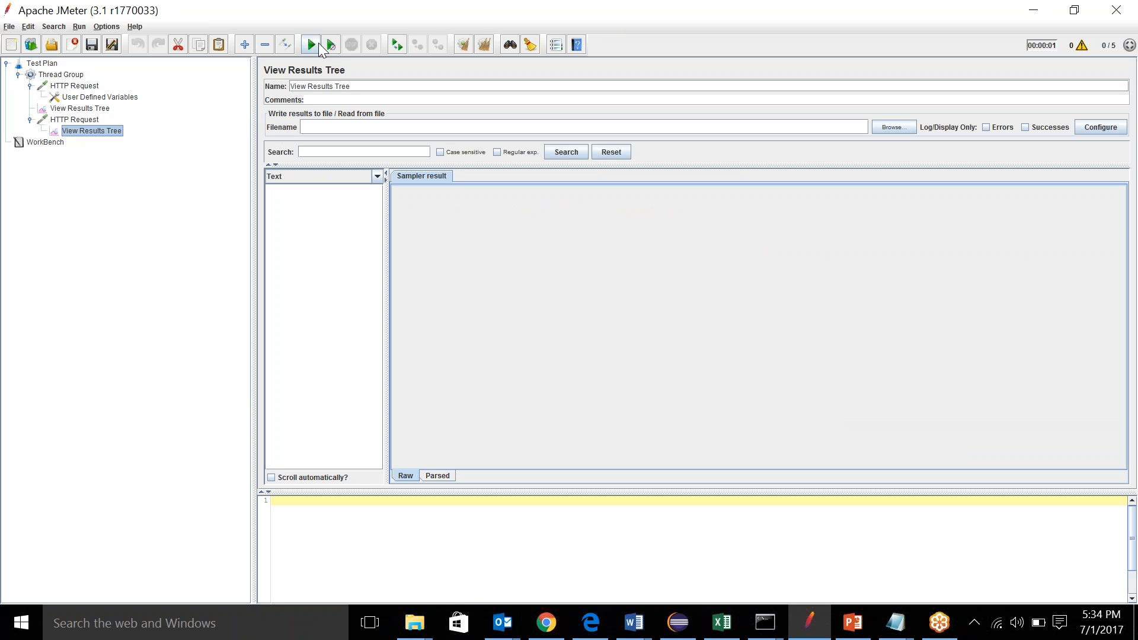
left_click(319, 44)
left_click(583, 336)
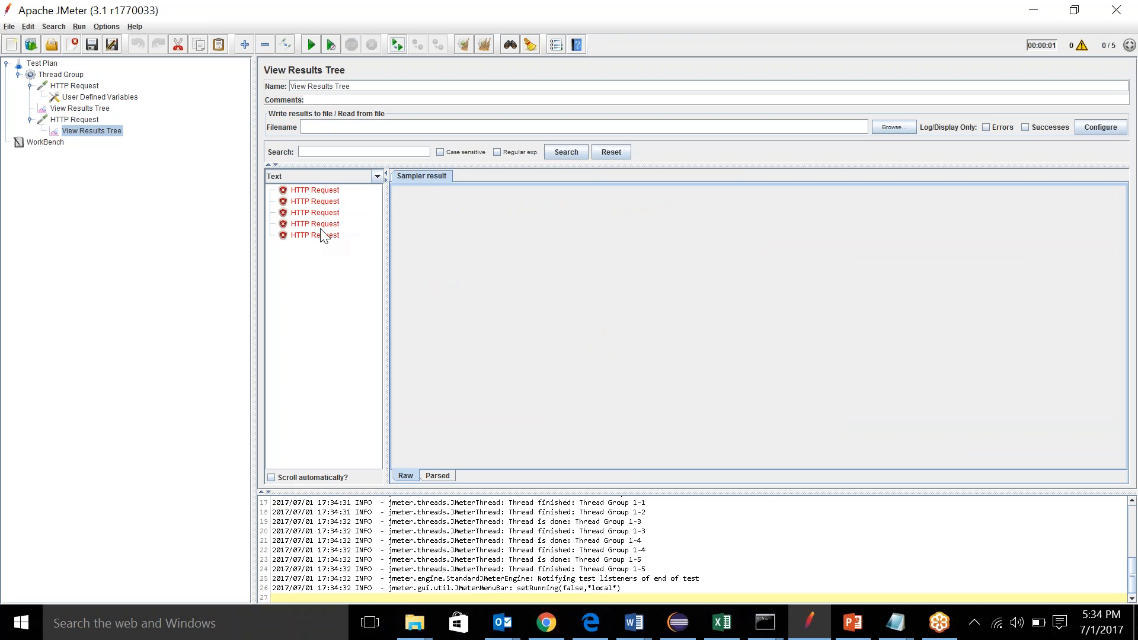
Clear all results and rename the second HTTP Request as Request2
left_click(91, 119)
left_click(483, 47)
double_click(90, 119)
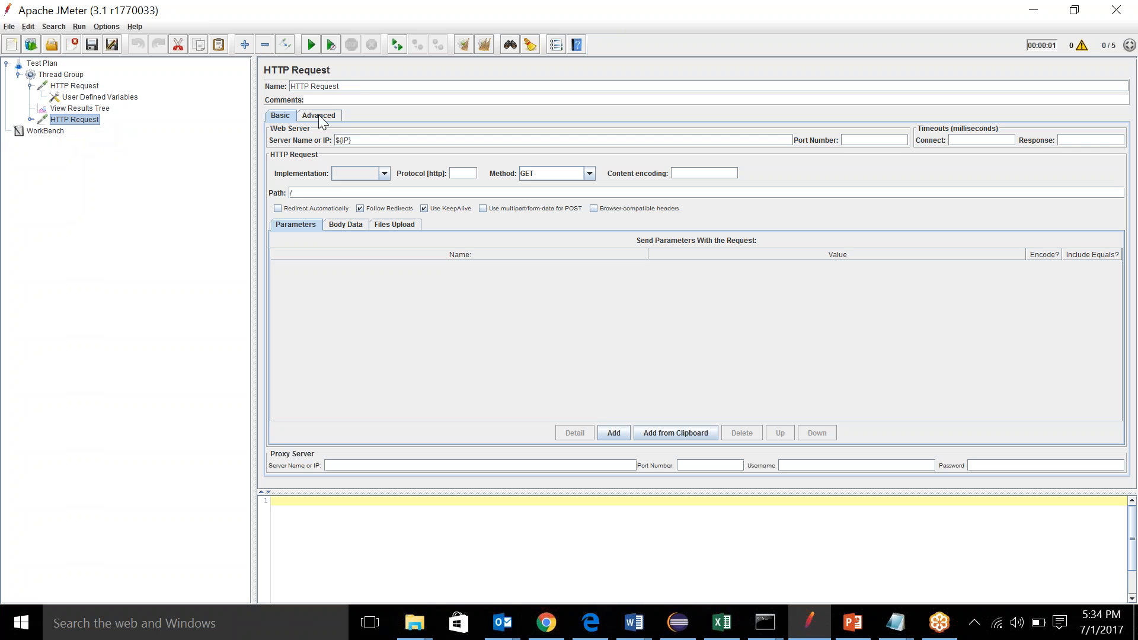
triple_click(351, 86)
type("Req")
left_click(31, 119)
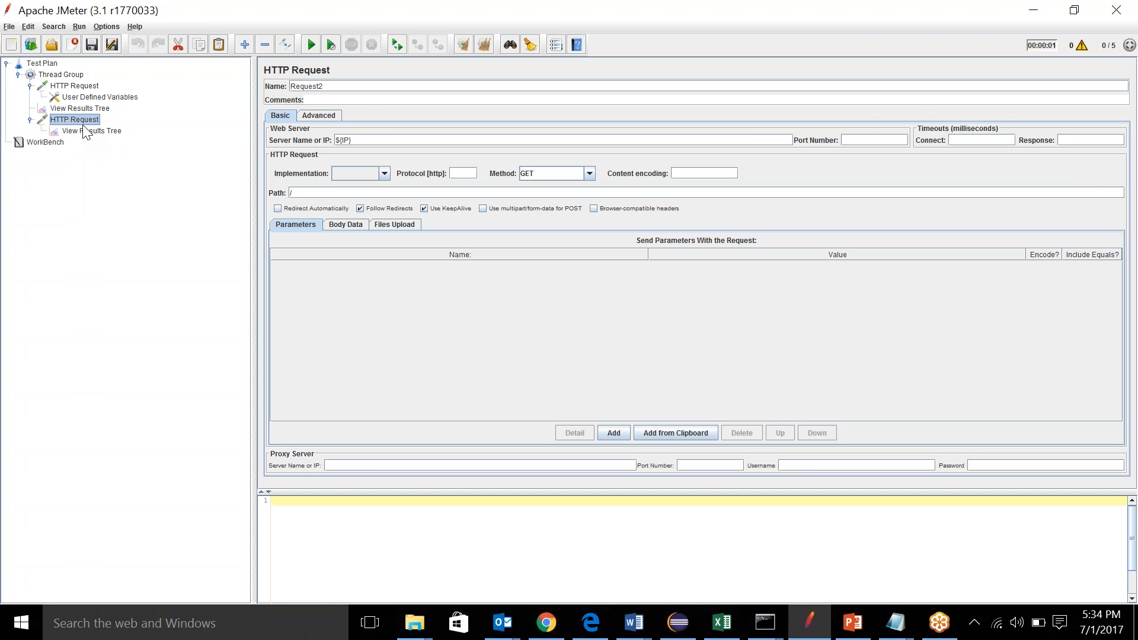
Run the test without saving the plan and inspect the server address in the first Request2 sample's request
left_click(89, 130)
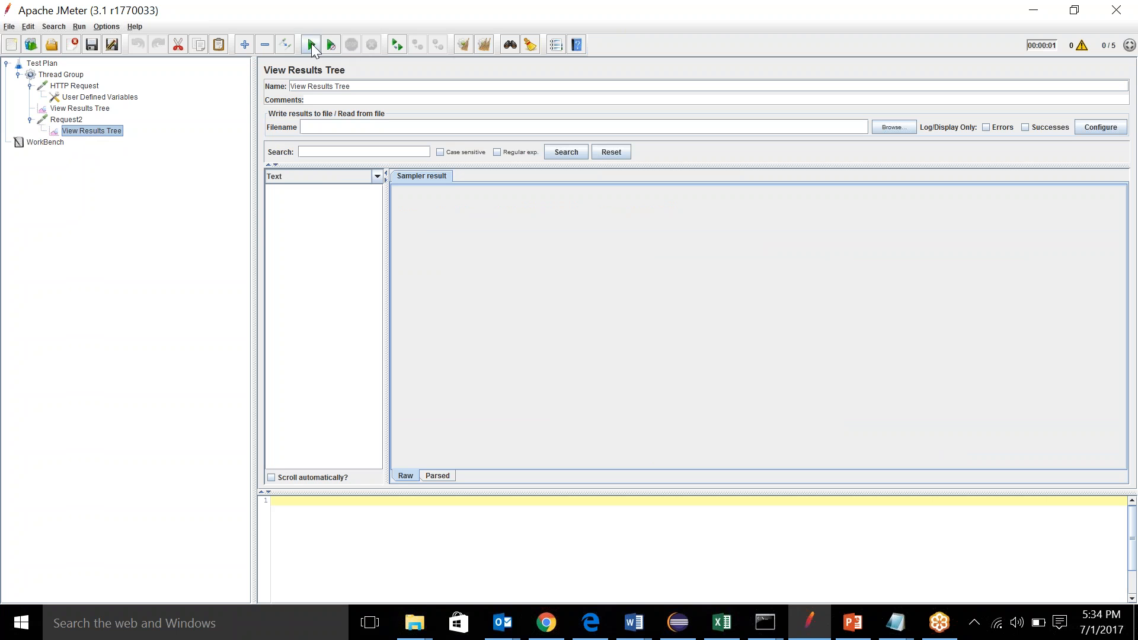
left_click(310, 44)
left_click(583, 335)
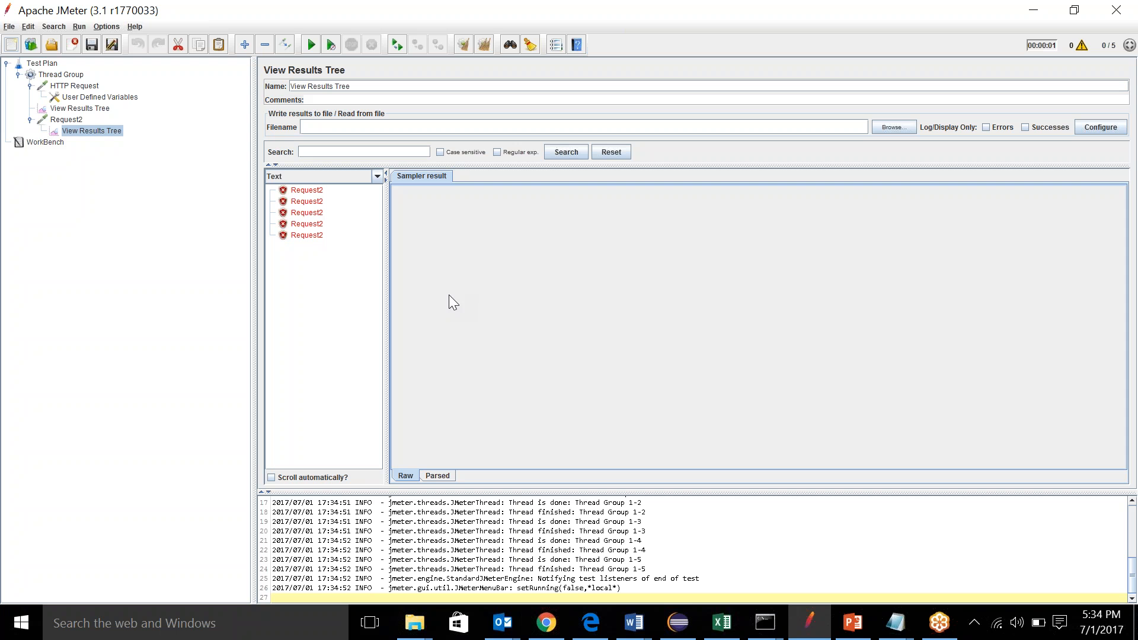
left_click(307, 190)
left_click(473, 177)
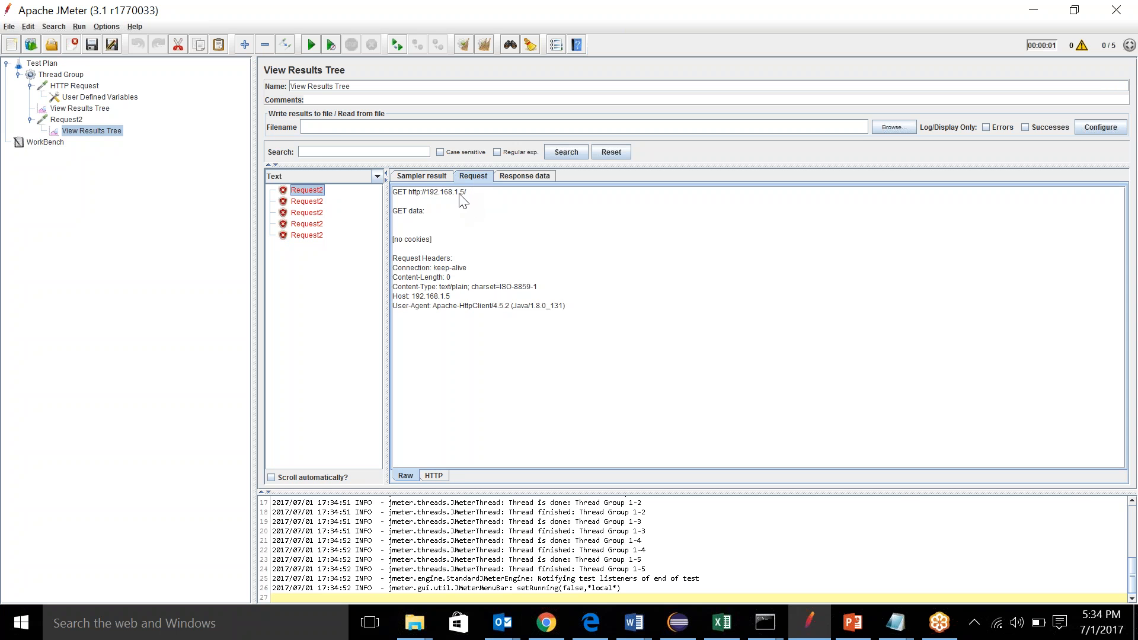
left_click_drag(465, 193, 431, 195)
left_click(86, 88)
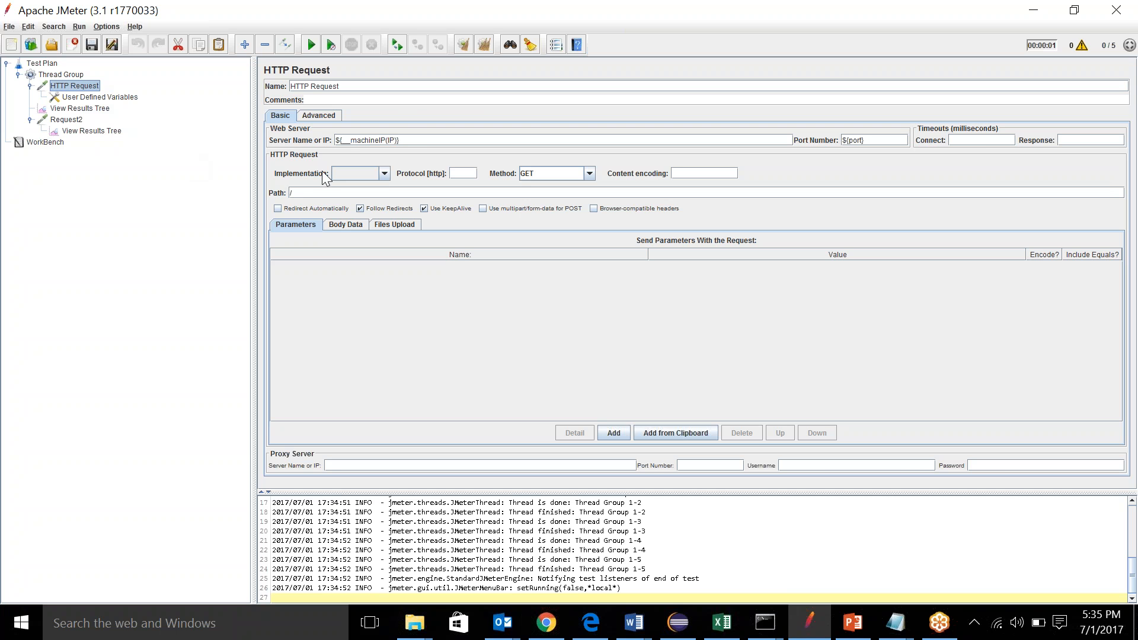
left_click_drag(405, 140, 336, 140)
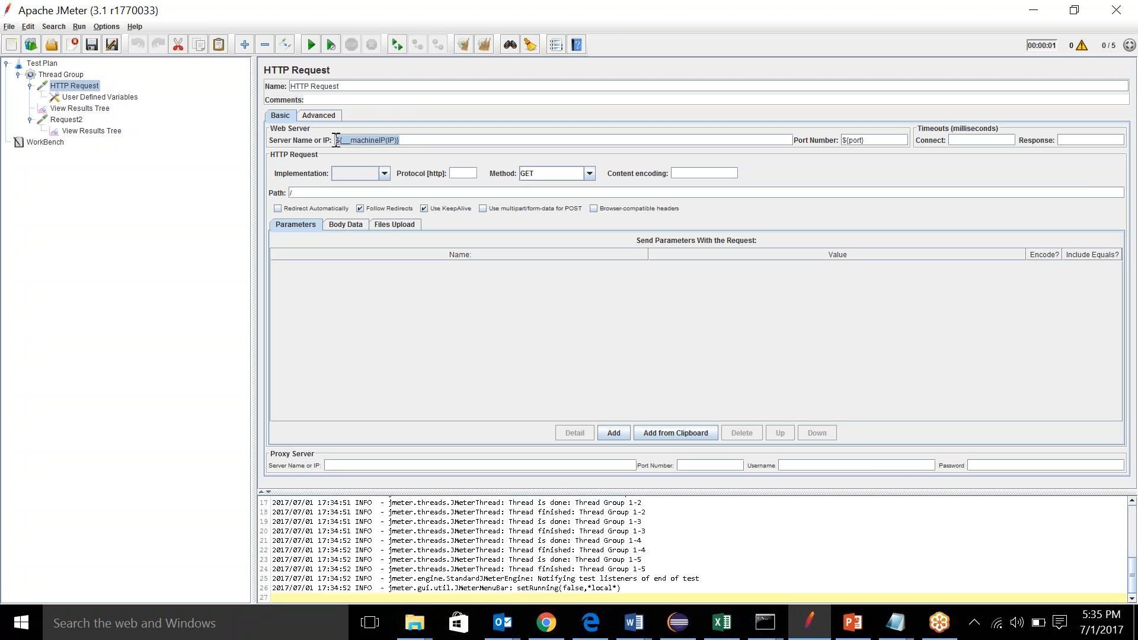
left_click(397, 141)
left_click(107, 27)
left_click(129, 40)
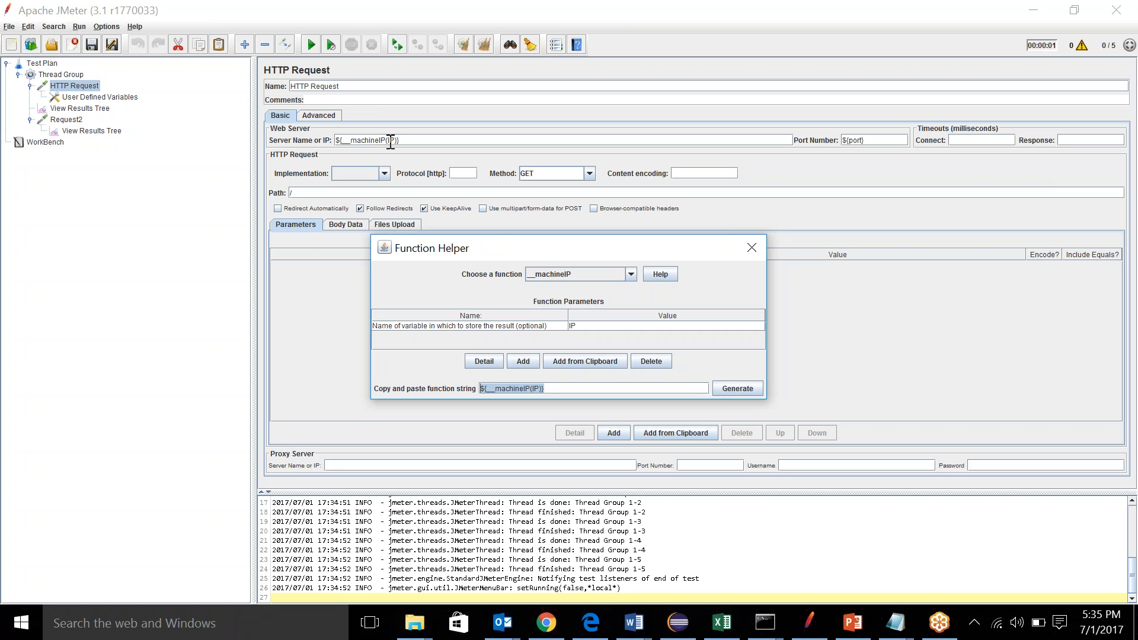
left_click(574, 326)
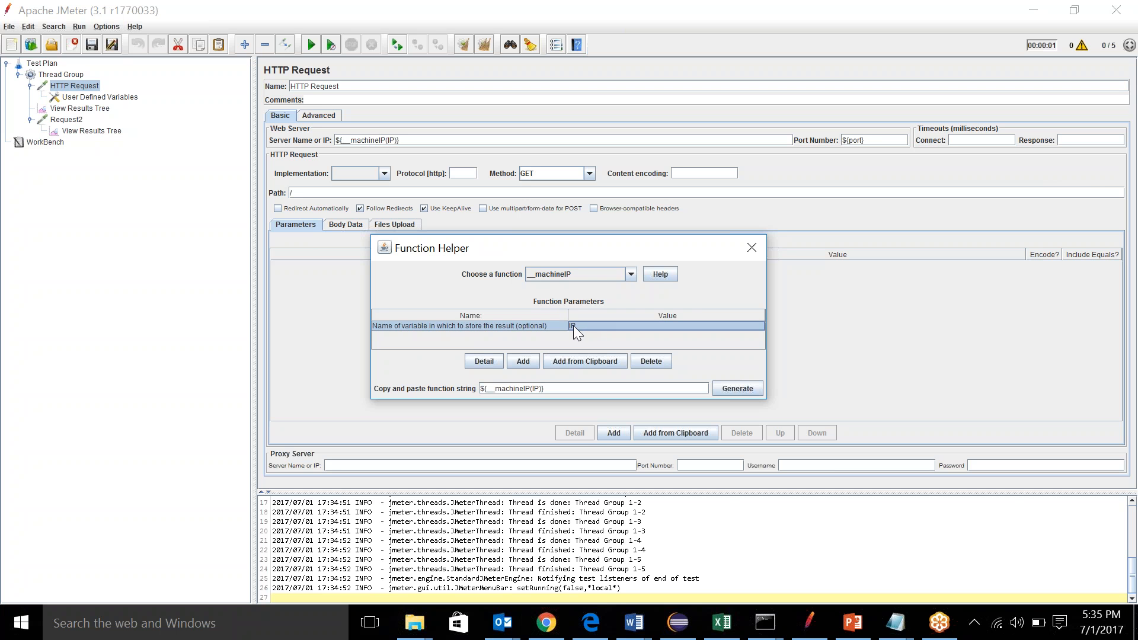
left_click(751, 246)
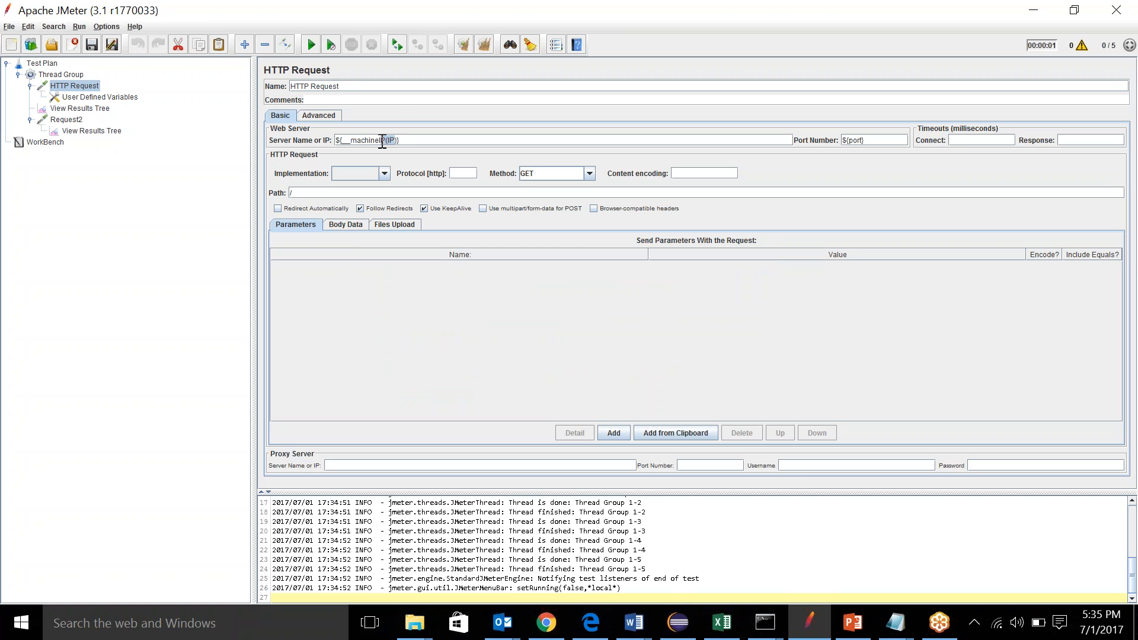
left_click(75, 121)
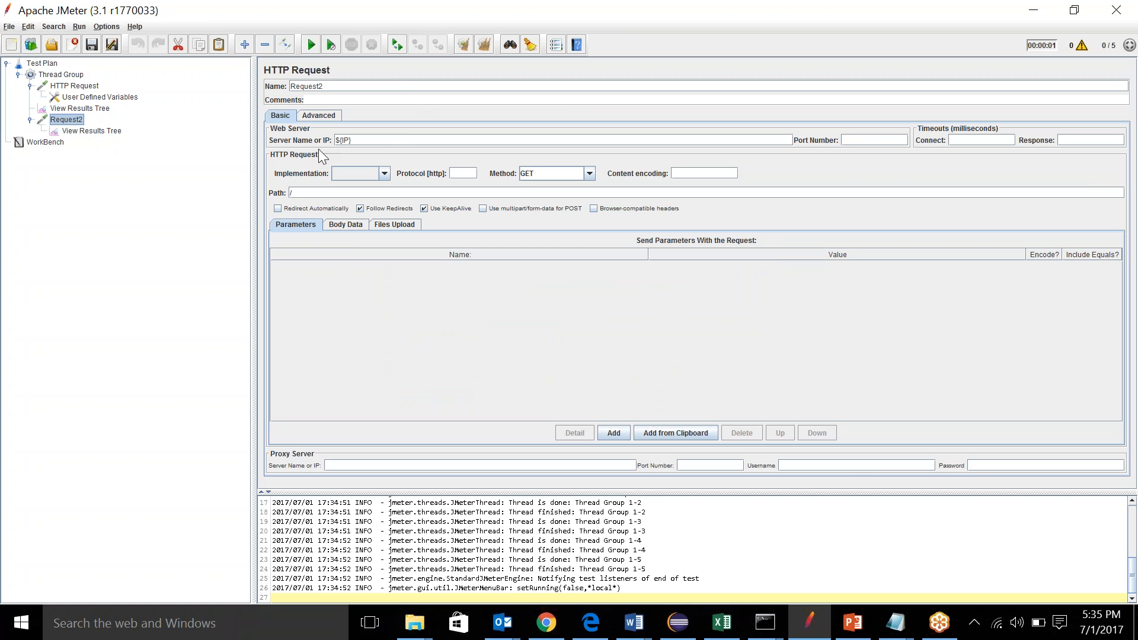
left_click(348, 141)
left_click(83, 87)
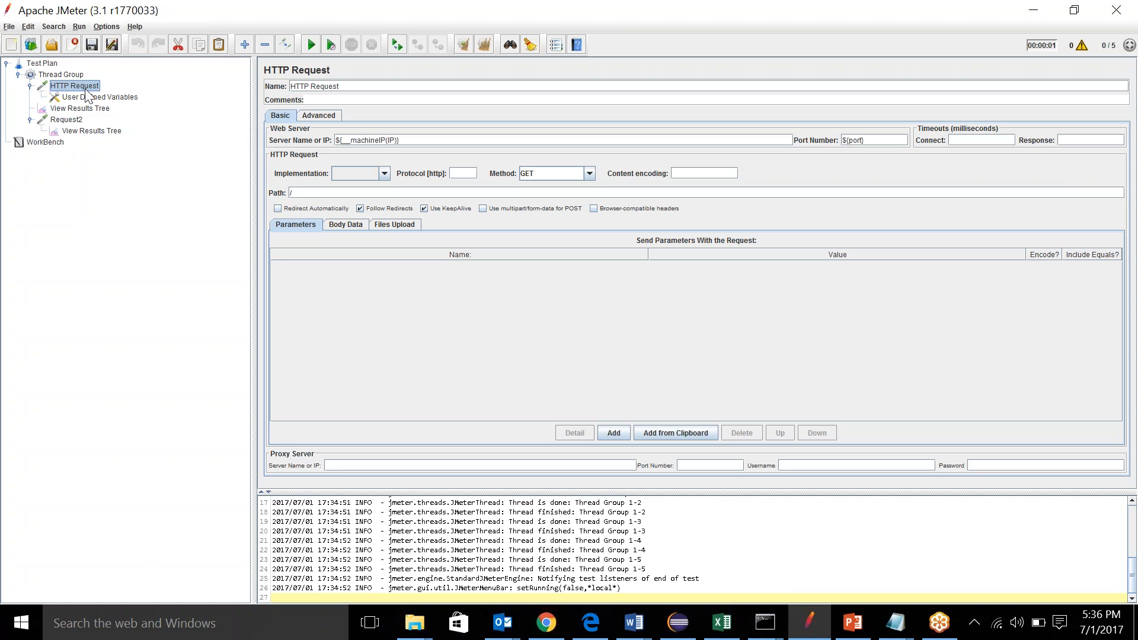
left_click(310, 194)
Add a BeanShell PreProcessor to the Thread Group
left_click(64, 75)
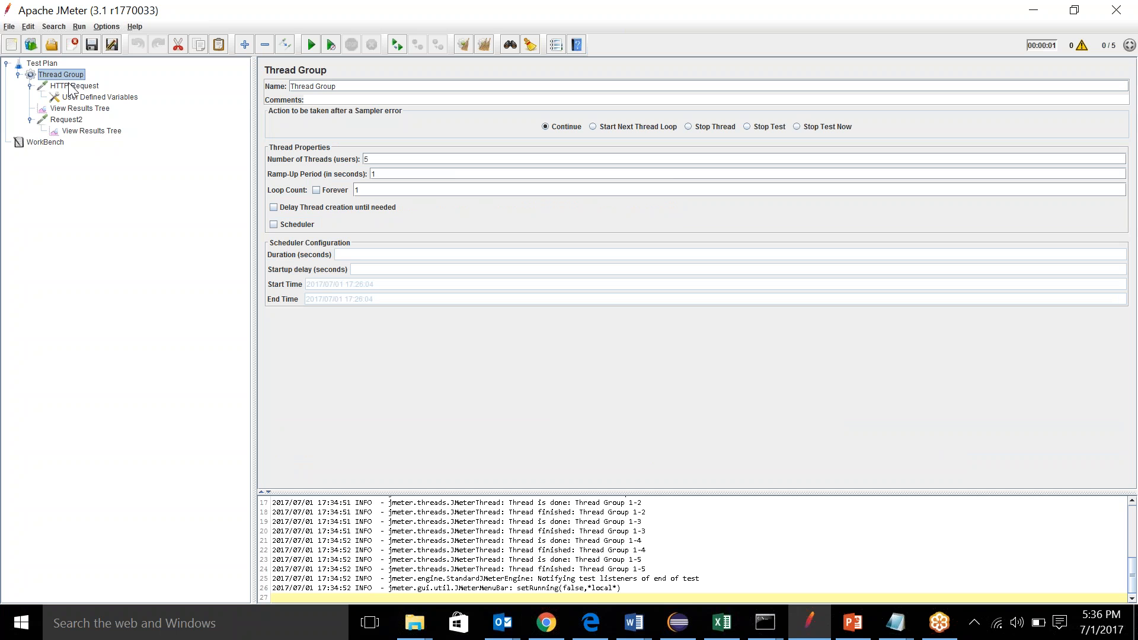
right_click(70, 78)
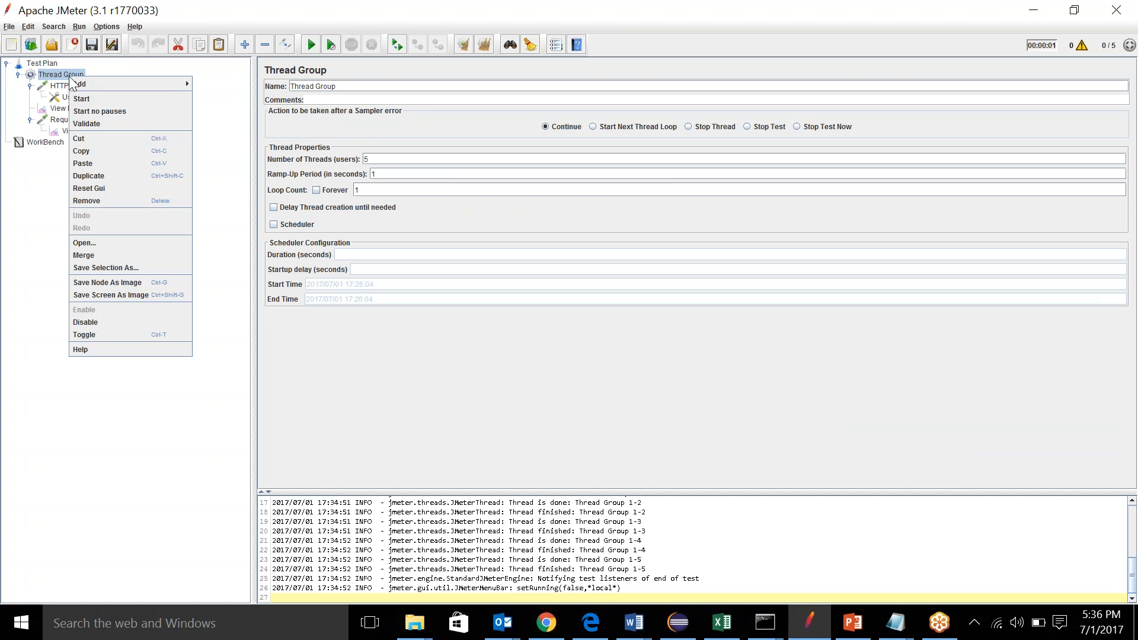
mouse_move(172, 84)
mouse_move(231, 119)
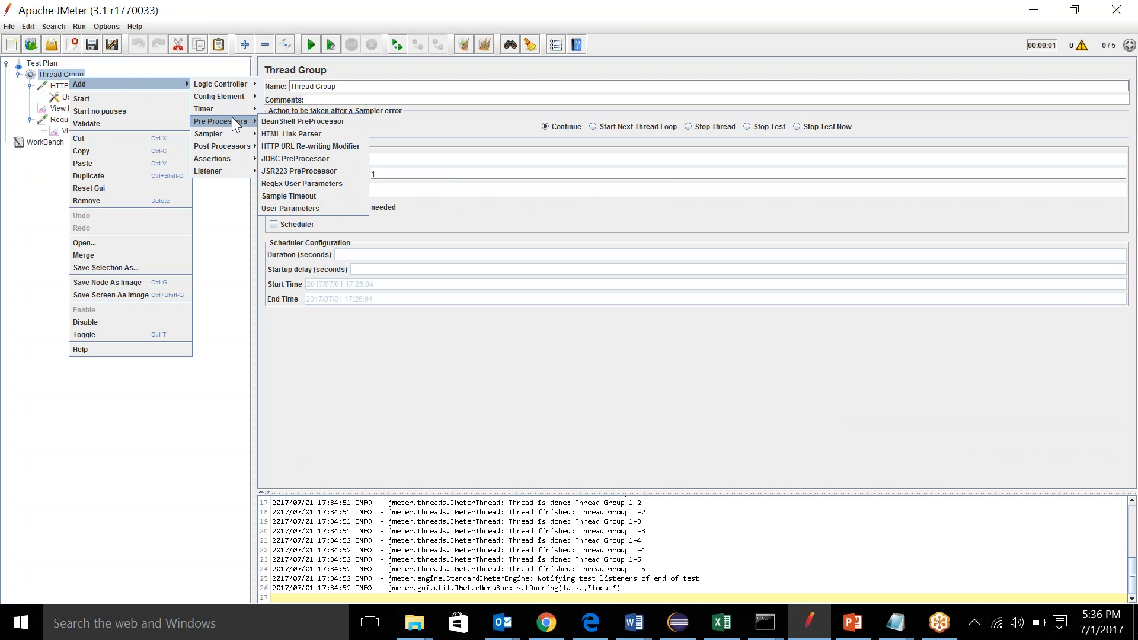
left_click(297, 121)
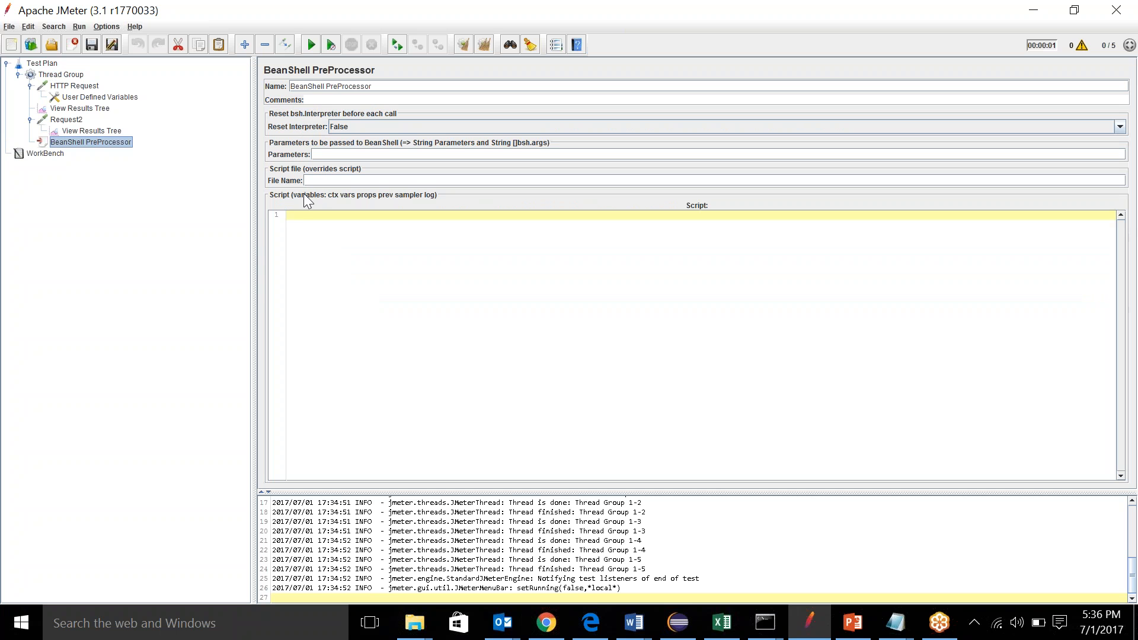
Generate the ${__threadNum} function string in the Function Helper and copy it
left_click(312, 219)
left_click(115, 28)
left_click(128, 38)
left_click(631, 274)
left_click(631, 274)
left_click(631, 275)
left_click_drag(632, 318, 635, 345)
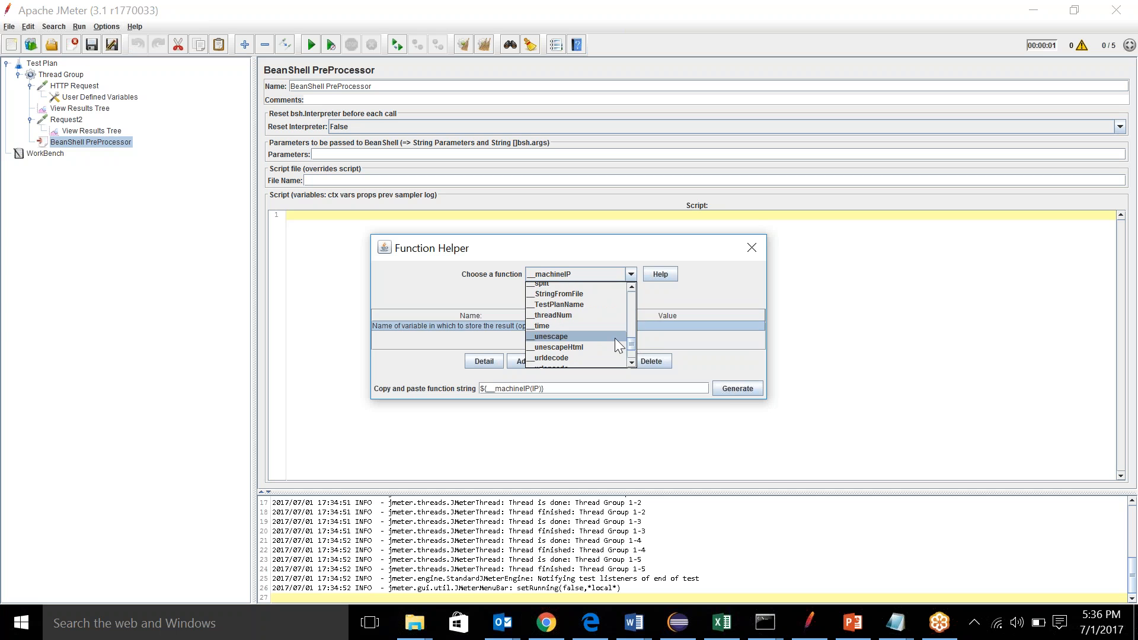
left_click(570, 324)
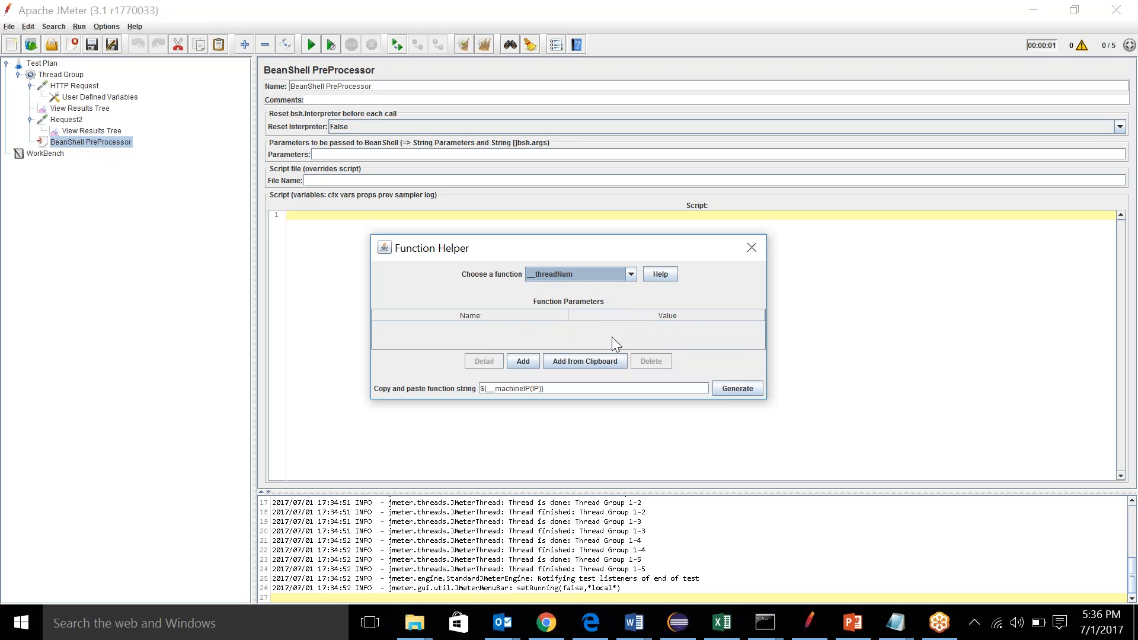
left_click(738, 388)
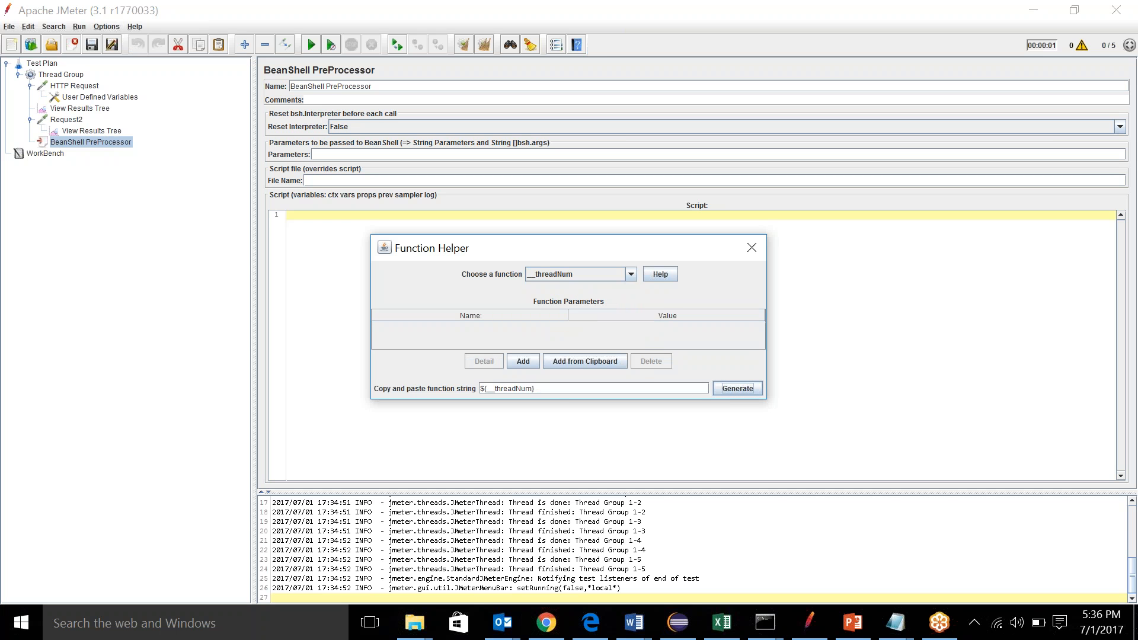
left_click_drag(551, 388, 479, 389)
key("ctrl+c")
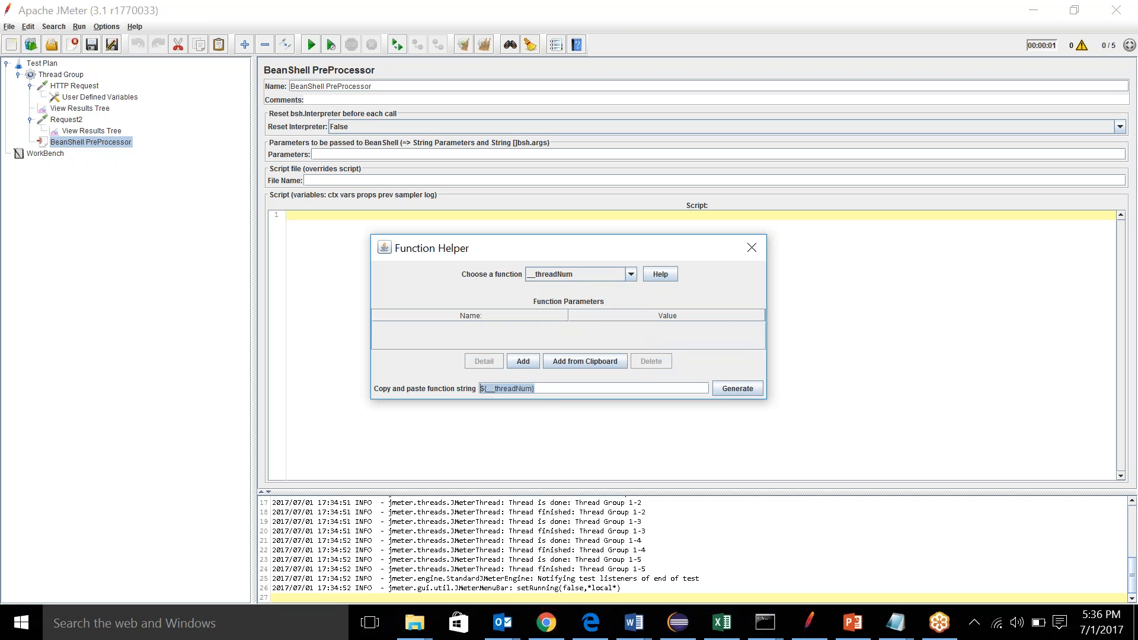
left_click(751, 247)
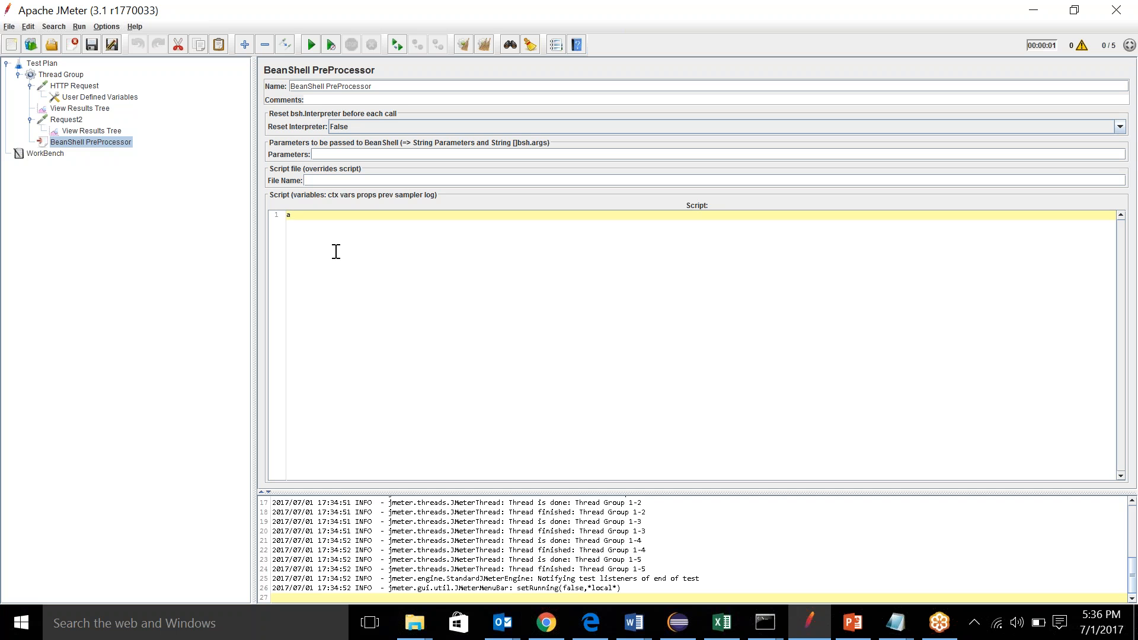
Write the PreProcessor script lines a=(${__threadNum}); and System.out.println(a);
type("=(")
key("ctrl+v")
type(");")
key("Return")
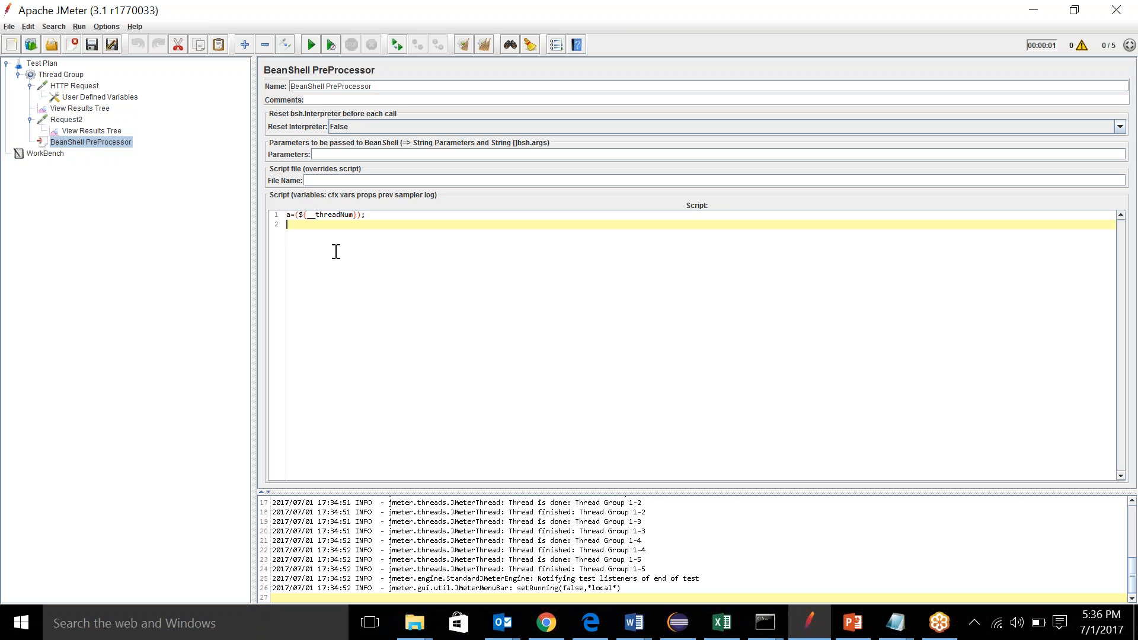
type("System.out.println(a);")
key("Return")
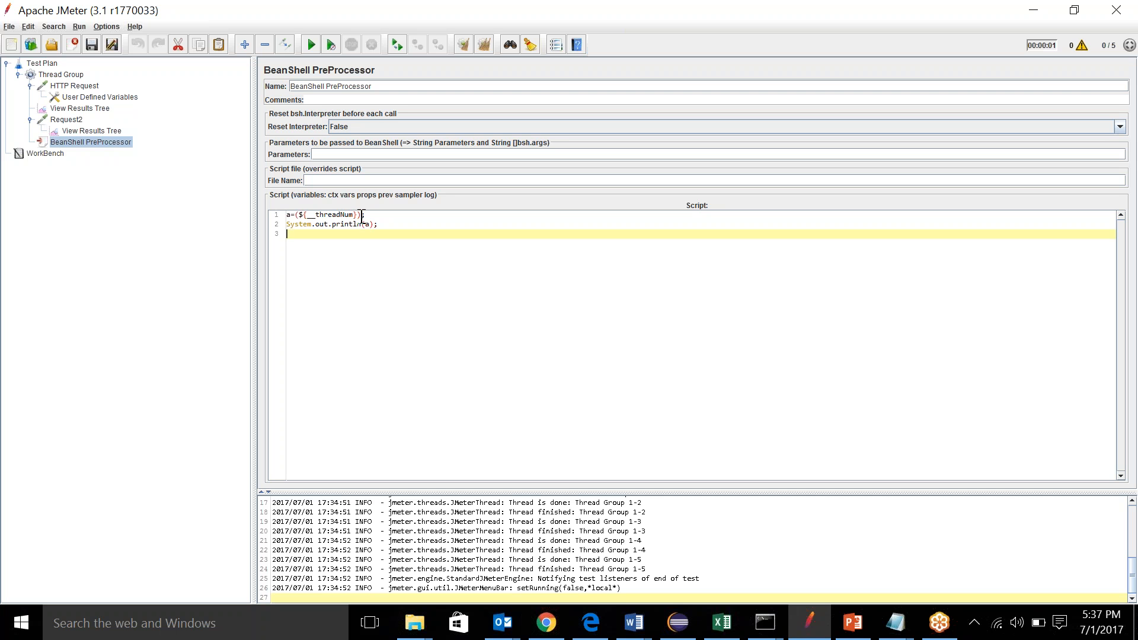
Prefix the printed variable a in the println call with the text "Thread number is" + " " +
left_click_drag(355, 215, 307, 215)
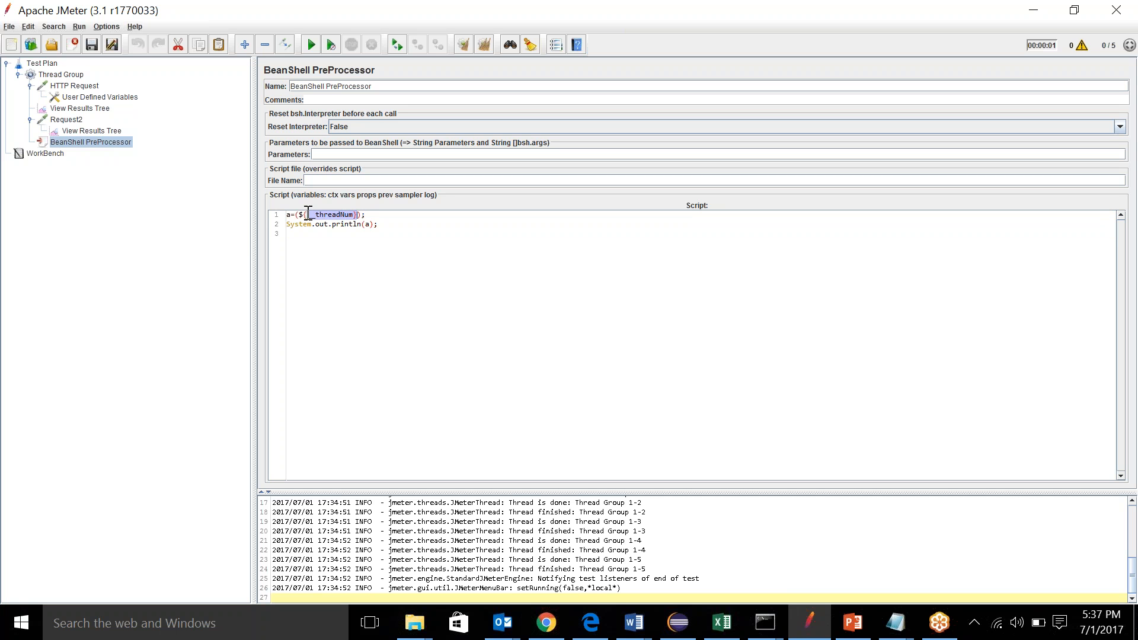
left_click(365, 224)
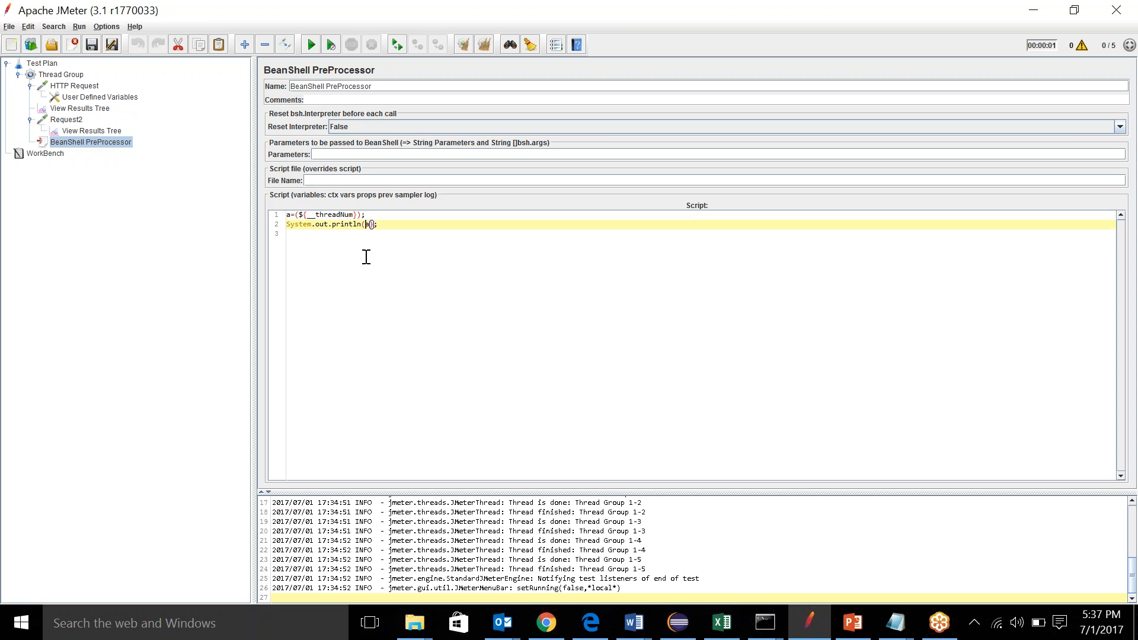
type("\"Thread number is\" + \" \" +")
Check the Thread Group's number of threads and run the test without saving the plan
left_click(65, 76)
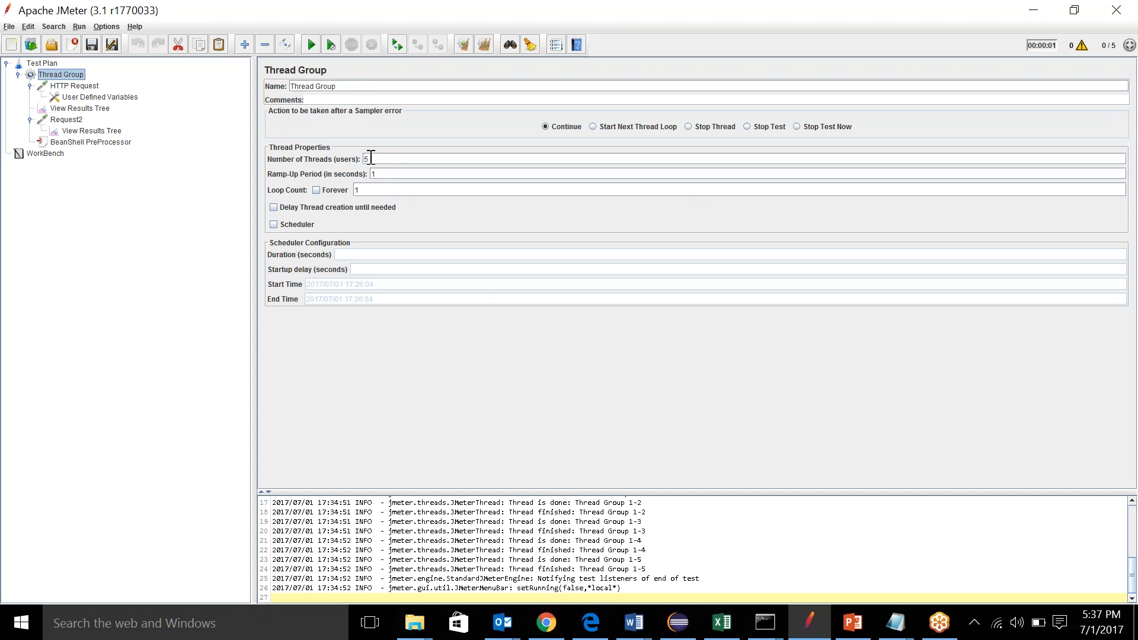
left_click(110, 144)
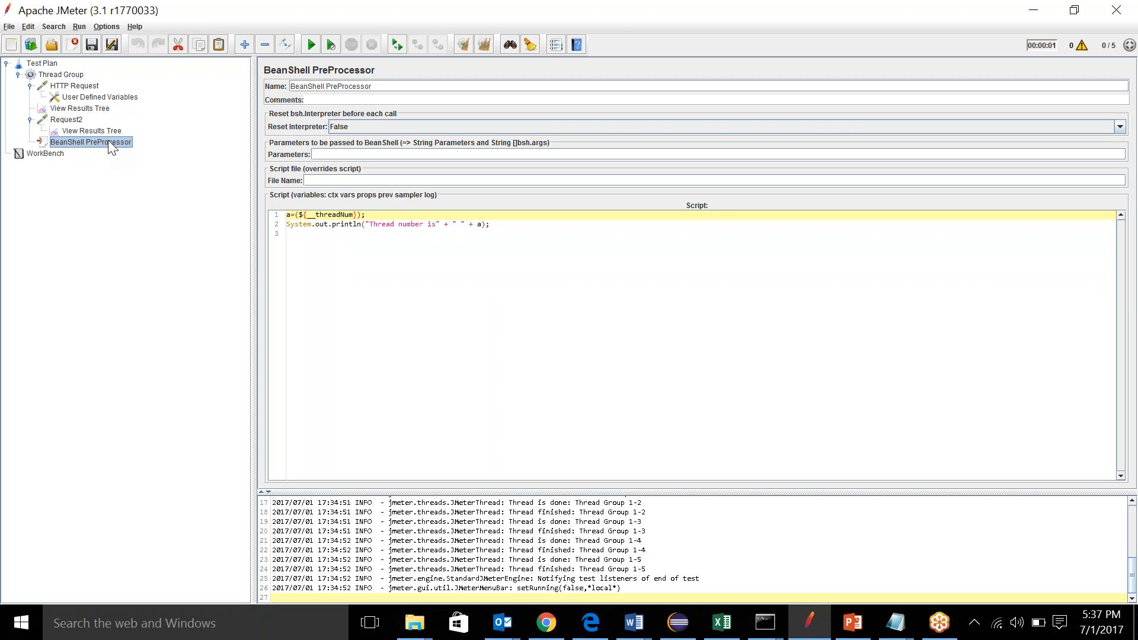
left_click(311, 45)
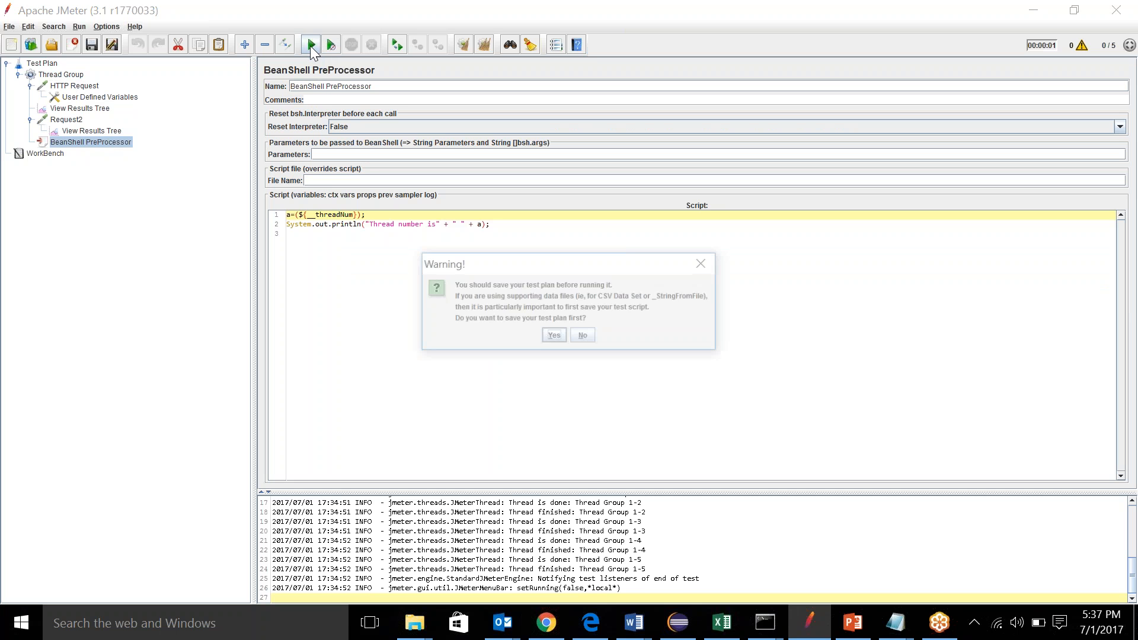
left_click(581, 337)
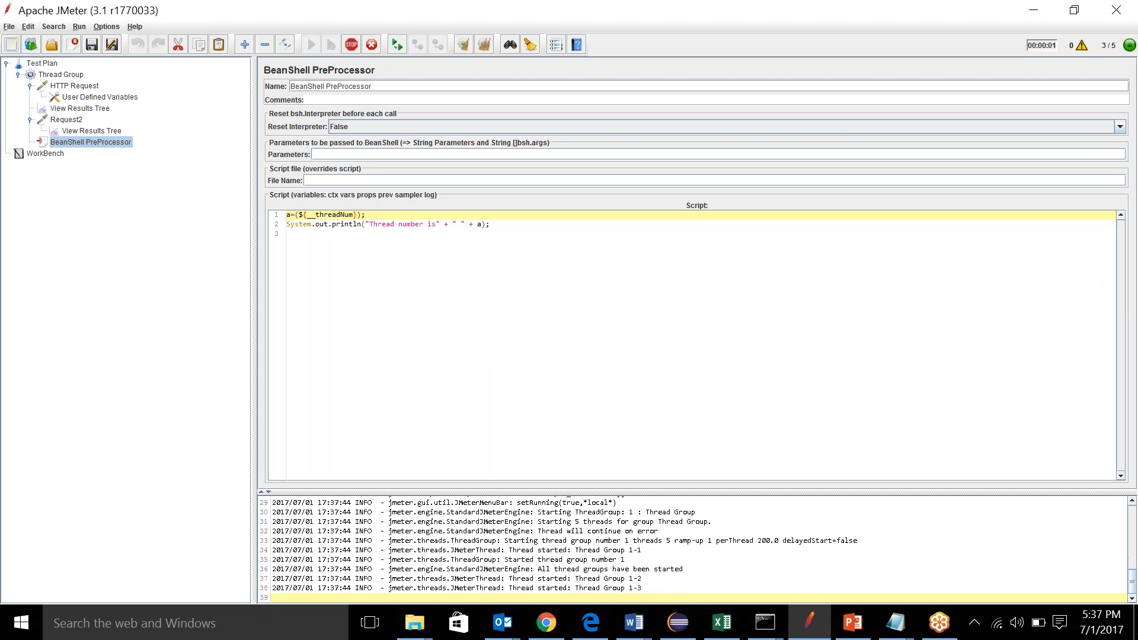
Switch to JMeter's cmd.exe console, inspect the thread numbers printed by the latest run, and minimize it
left_click(769, 632)
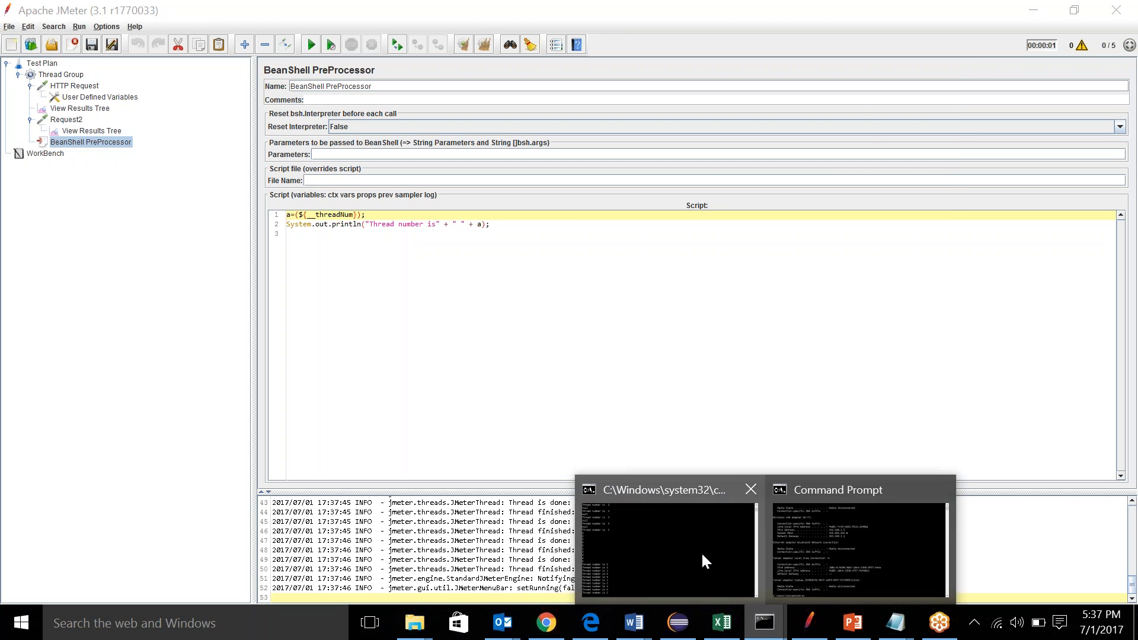
left_click(710, 585)
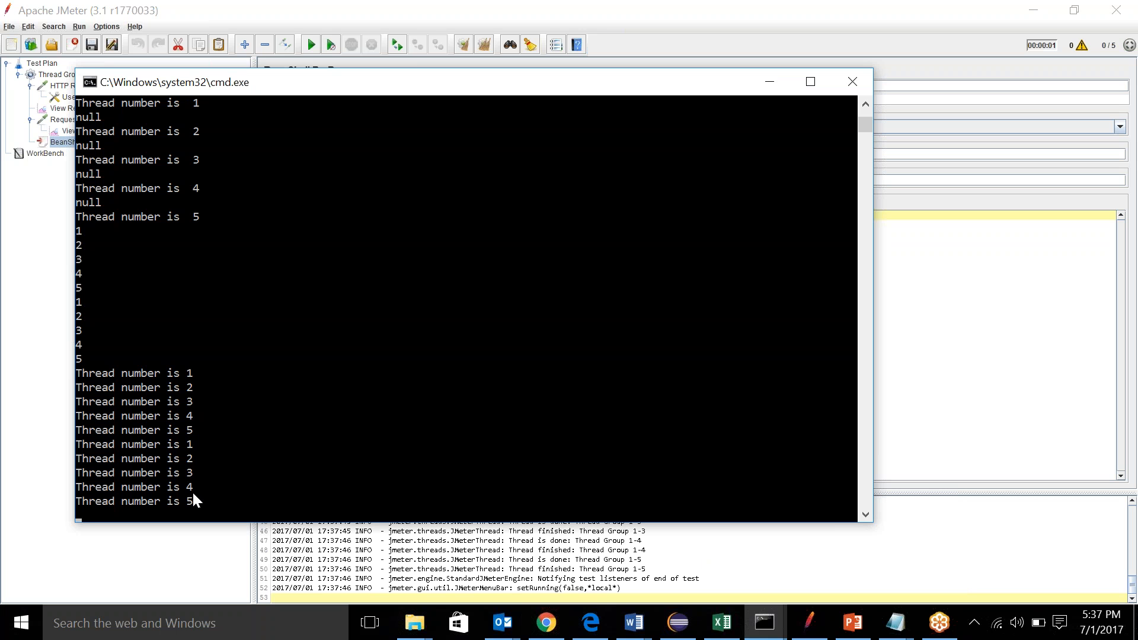
left_click_drag(197, 500, 96, 447)
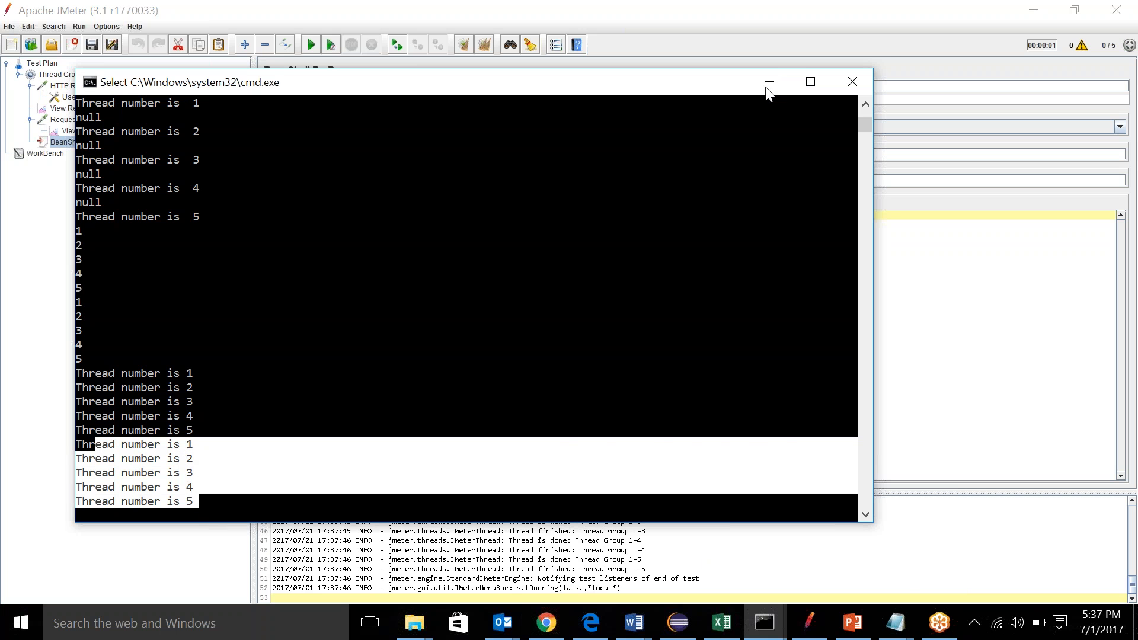
left_click(768, 83)
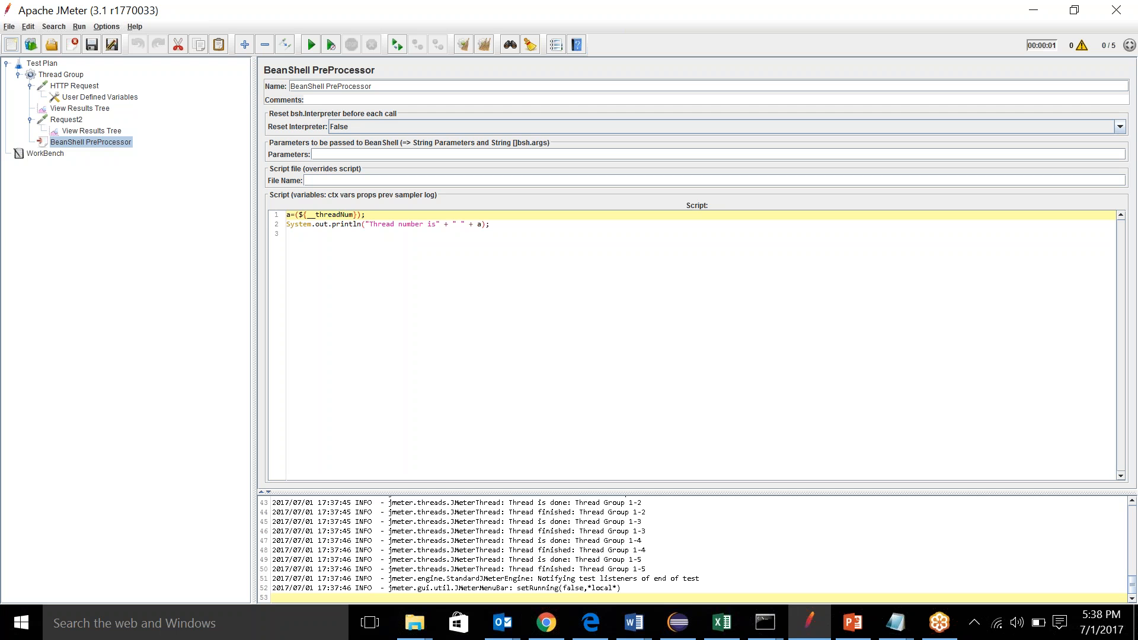
Generate a __time function string with the date format ddmmyyyy in the Function Helper
left_click(107, 28)
left_click(135, 41)
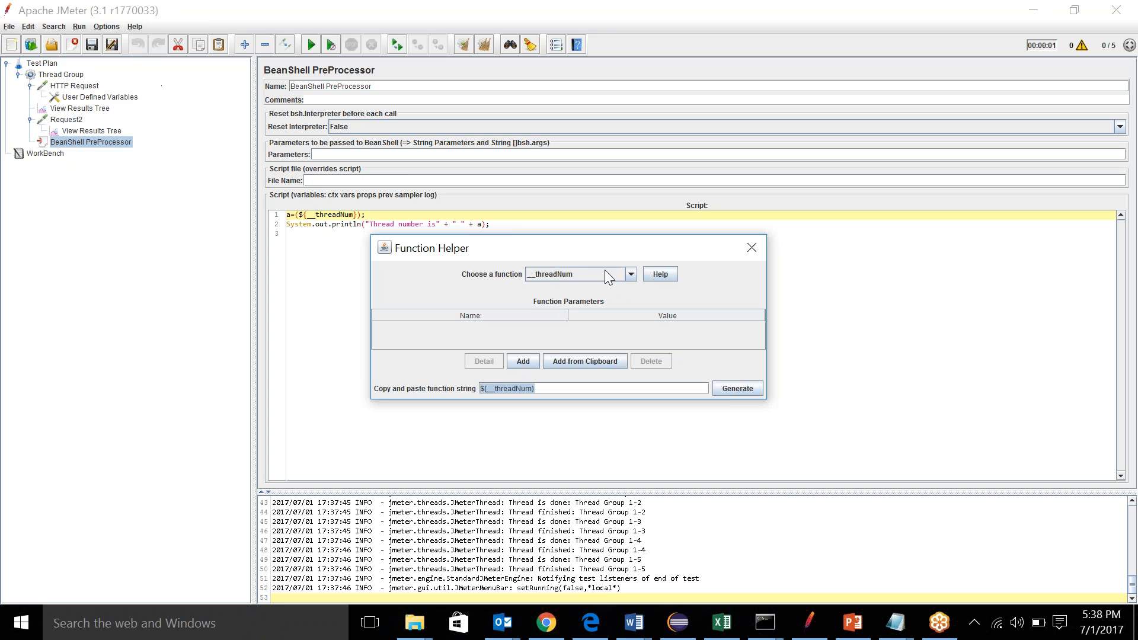
left_click(632, 274)
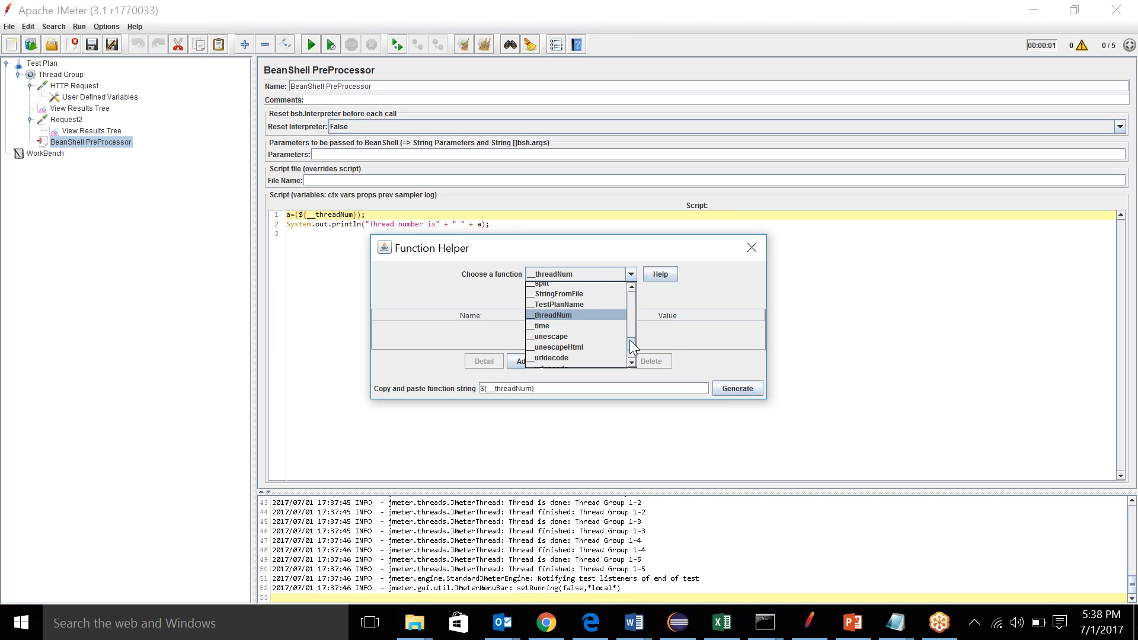
left_click(570, 325)
left_click(570, 325)
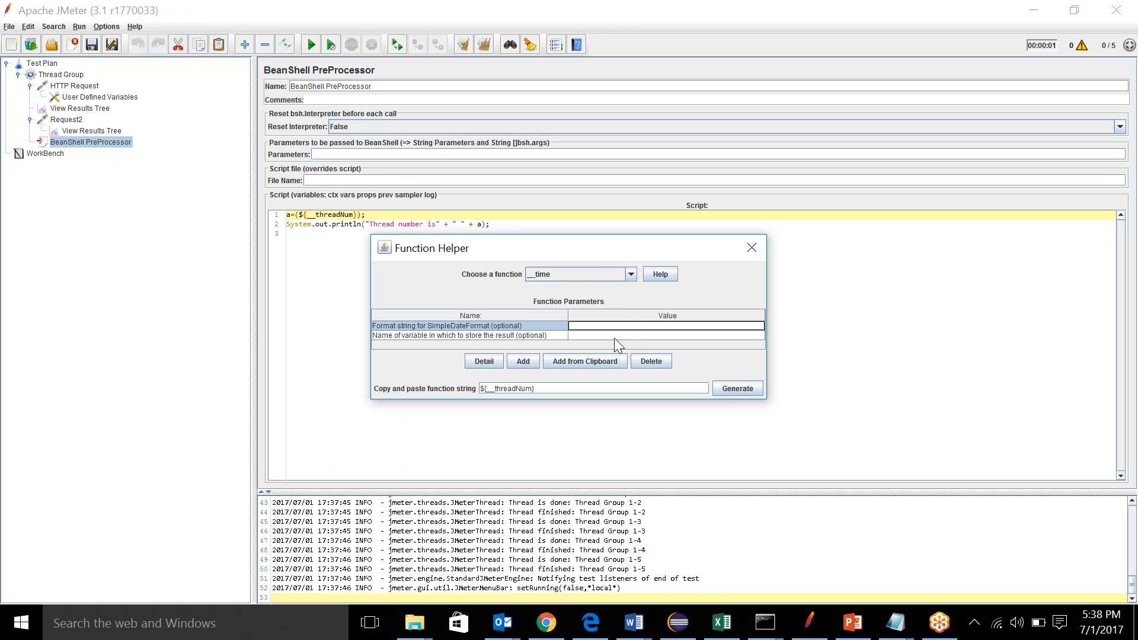
type("ddmmyyyy")
left_click(735, 388)
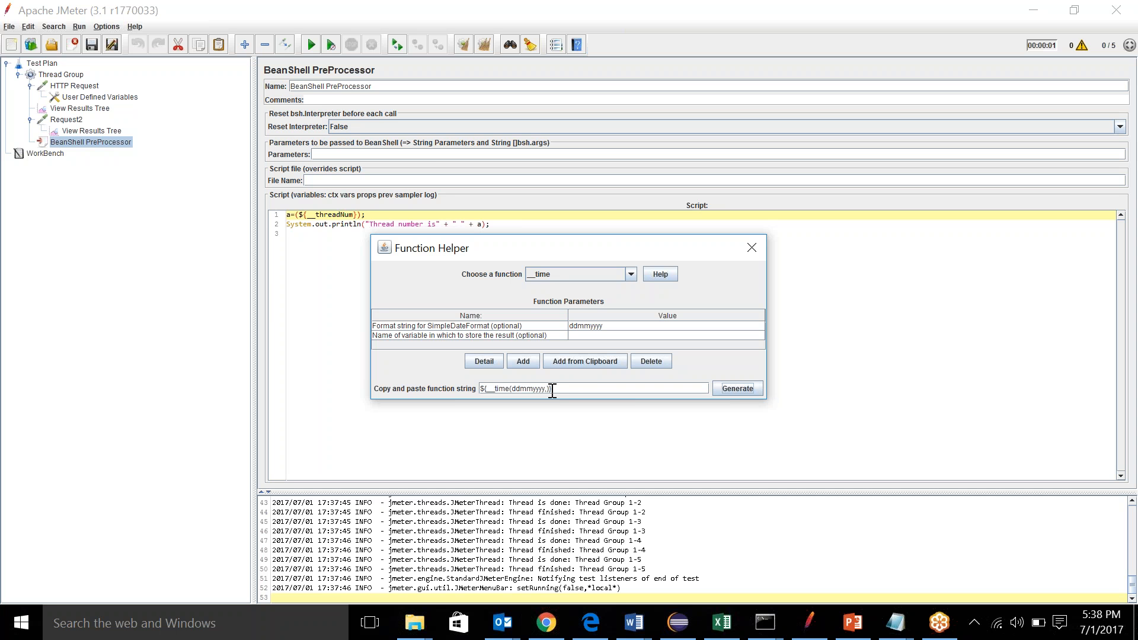
Choose the __counter function in the Function Helper and widen the Name column to read its full parameter descriptions
key("alt+Tab")
key("alt+Tab")
left_click(631, 274)
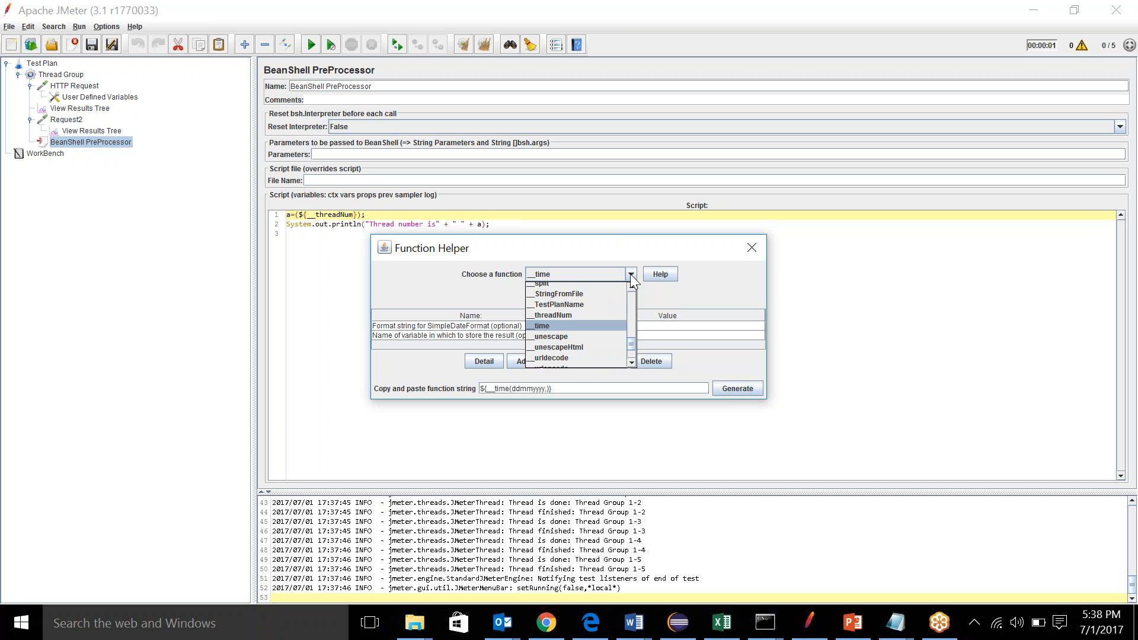
scroll(632, 357, "down", 2)
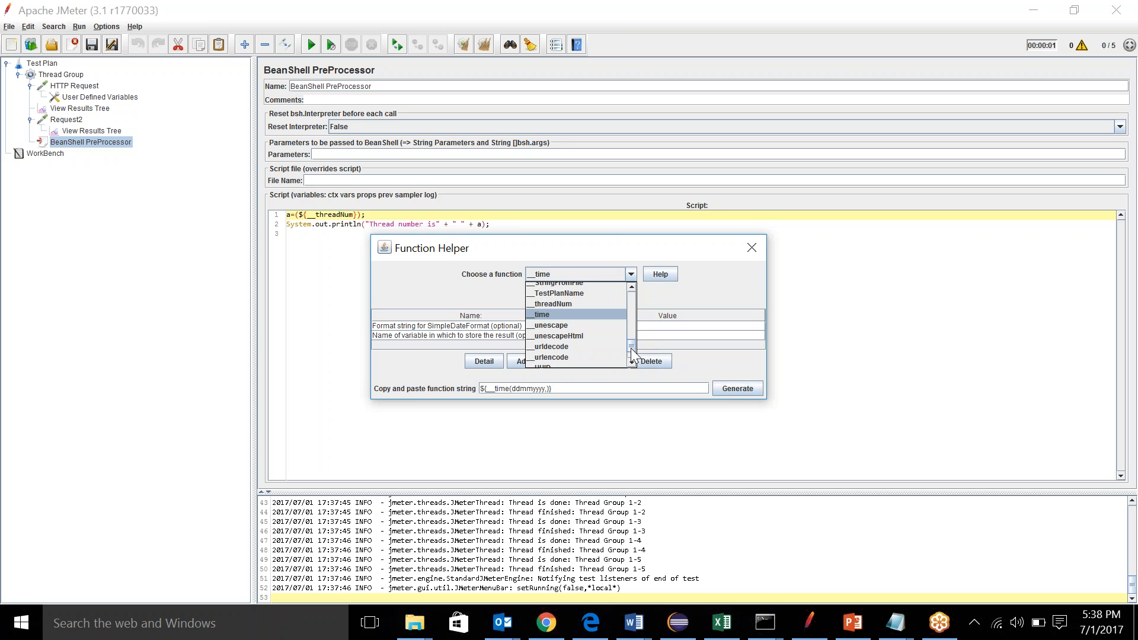
left_click_drag(632, 357, 631, 305)
left_click(564, 297)
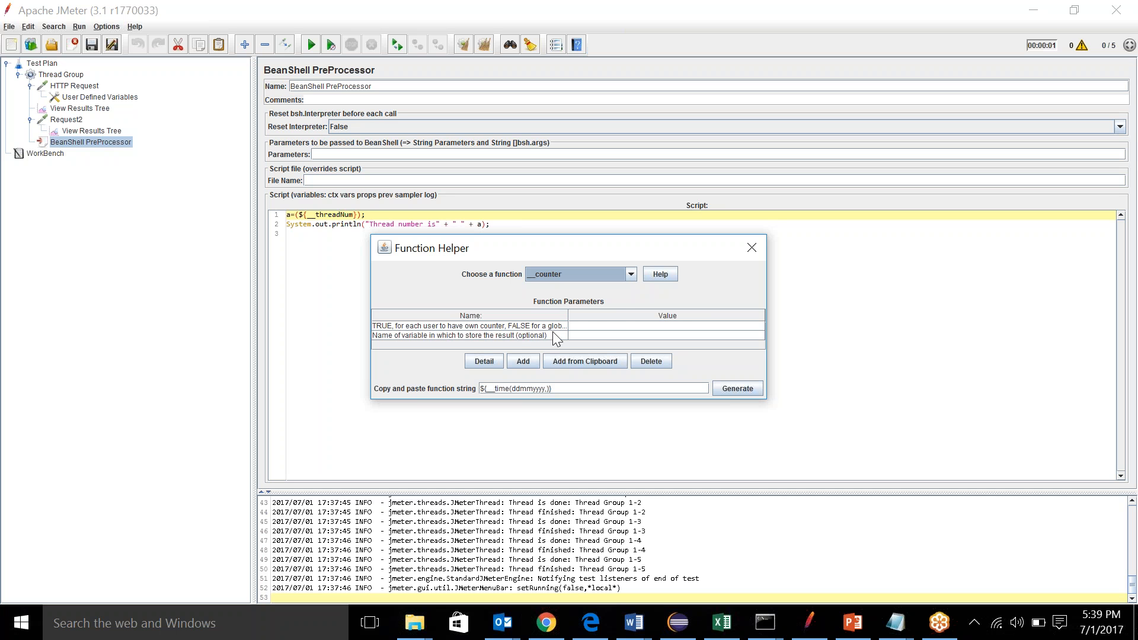
left_click_drag(567, 316, 616, 313)
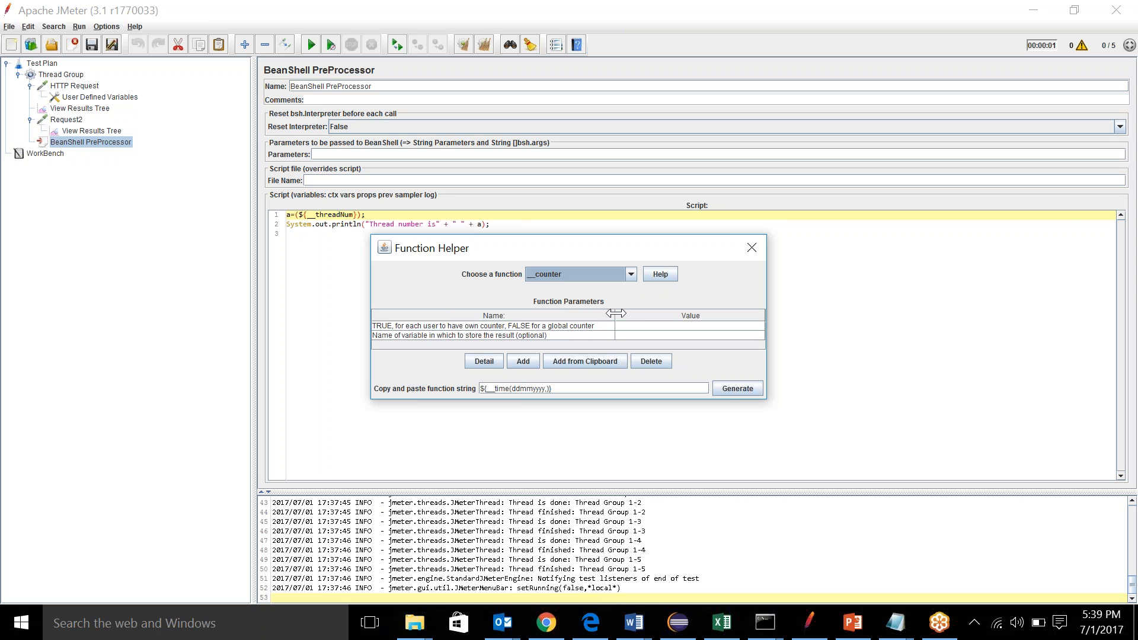
left_click(1120, 388)
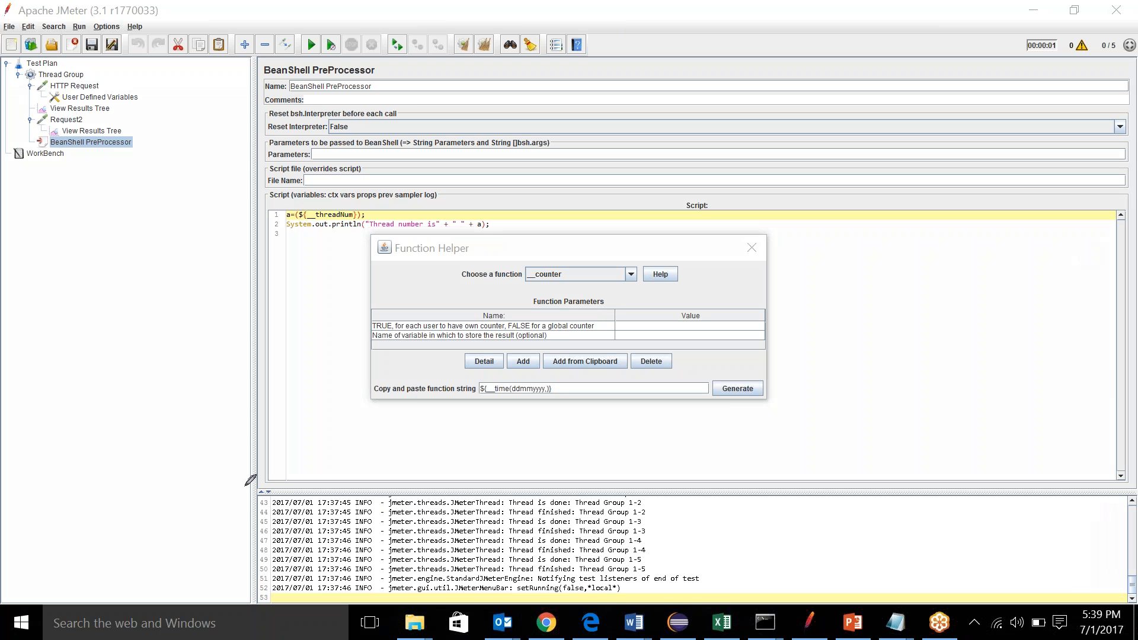
mouse_move(22, 368)
left_mouse_down()
mouse_move(42, 395)
mouse_move(29, 428)
mouse_move(36, 436)
mouse_move(37, 418)
mouse_move(55, 445)
mouse_move(41, 497)
mouse_move(51, 474)
mouse_move(63, 501)
mouse_move(54, 515)
left_mouse_up()
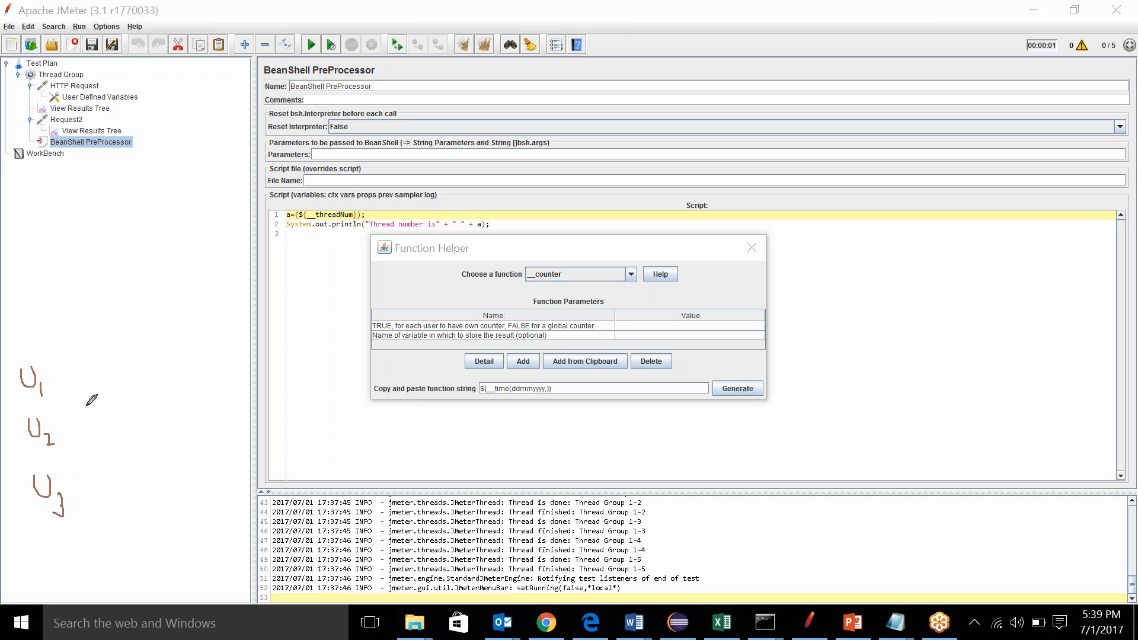
mouse_move(79, 315)
left_mouse_down()
mouse_move(61, 325)
mouse_move(95, 330)
mouse_move(97, 308)
mouse_move(99, 331)
left_mouse_up()
left_click_drag(385, 315, 372, 323)
mouse_move(381, 328)
left_mouse_down()
mouse_move(391, 333)
mouse_move(392, 312)
left_mouse_up()
left_click_drag(77, 355, 83, 378)
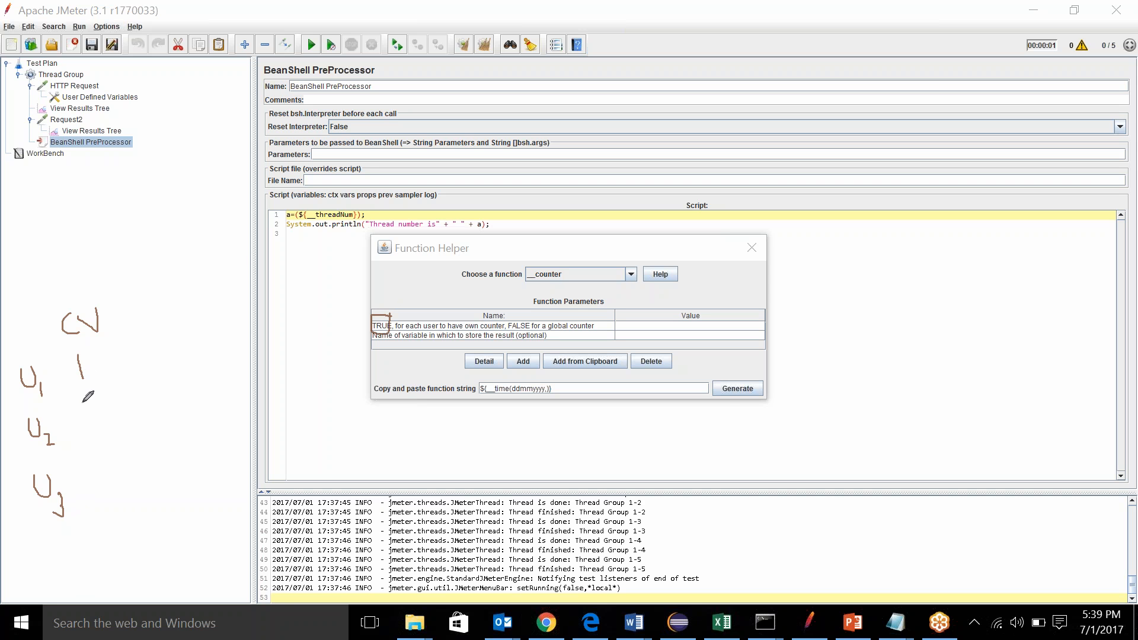
left_click_drag(86, 406, 99, 483)
mouse_move(86, 356)
left_mouse_down()
mouse_move(100, 375)
mouse_move(93, 422)
mouse_move(109, 422)
left_mouse_up()
mouse_move(97, 461)
left_mouse_down()
mouse_move(108, 458)
mouse_move(102, 479)
mouse_move(124, 476)
left_mouse_up()
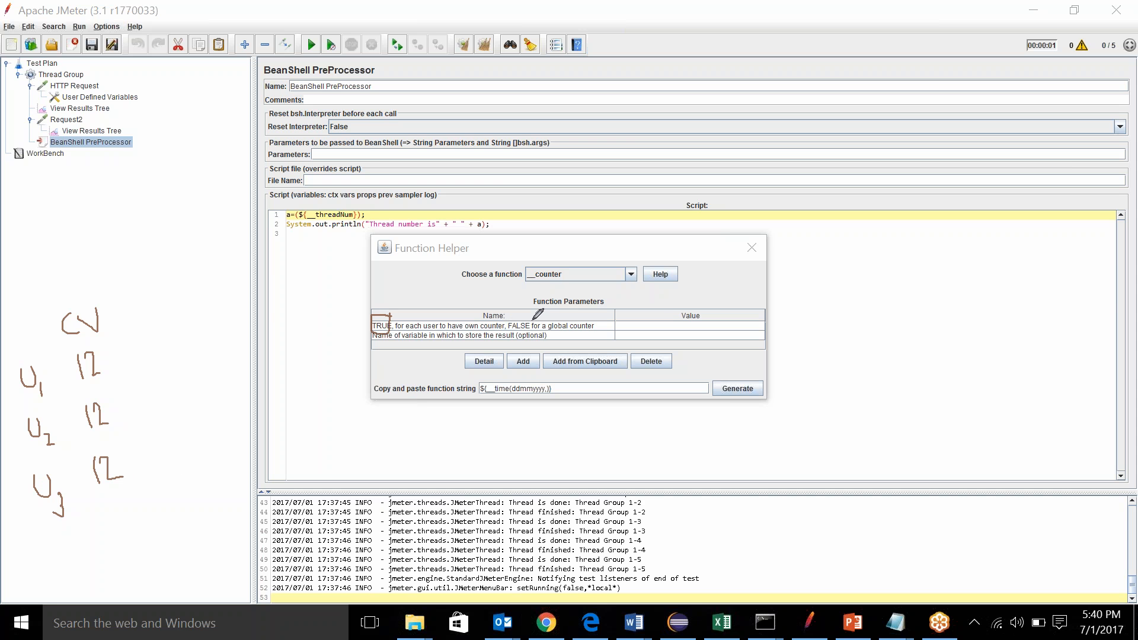
mouse_move(532, 318)
left_mouse_down()
mouse_move(518, 314)
mouse_move(508, 330)
mouse_move(529, 332)
mouse_move(532, 319)
left_mouse_up()
mouse_move(153, 301)
left_mouse_down()
mouse_move(167, 325)
mouse_move(188, 315)
mouse_move(190, 292)
left_mouse_up()
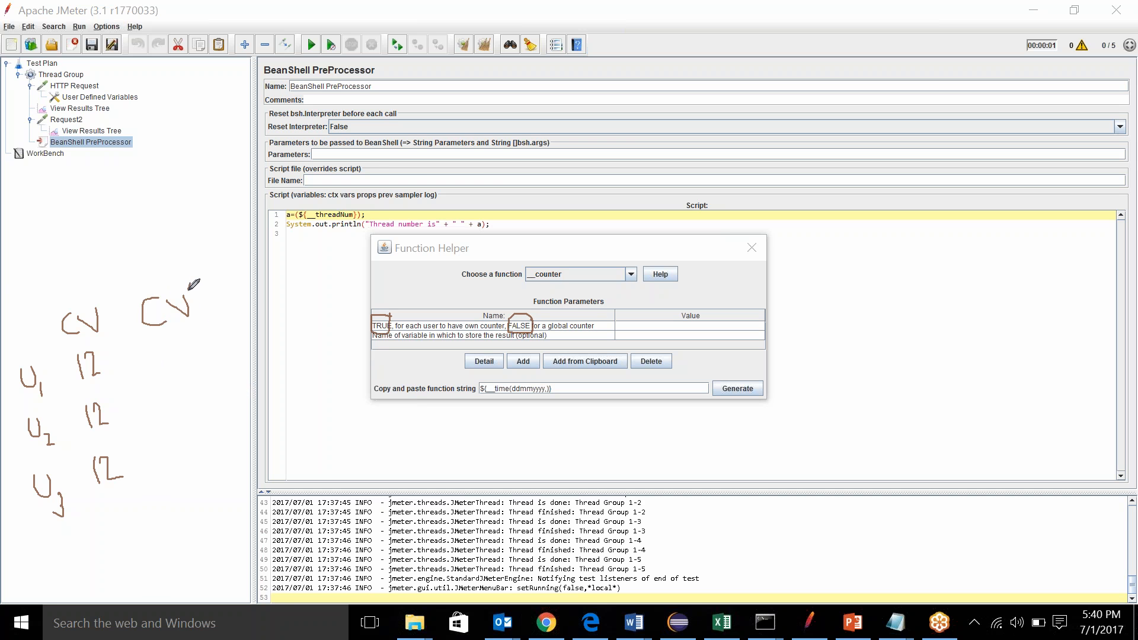
mouse_move(152, 339)
left_mouse_down()
mouse_move(155, 365)
mouse_move(167, 365)
mouse_move(158, 414)
mouse_move(178, 408)
left_mouse_up()
mouse_move(156, 436)
left_mouse_down()
mouse_move(171, 463)
mouse_move(148, 463)
left_mouse_up()
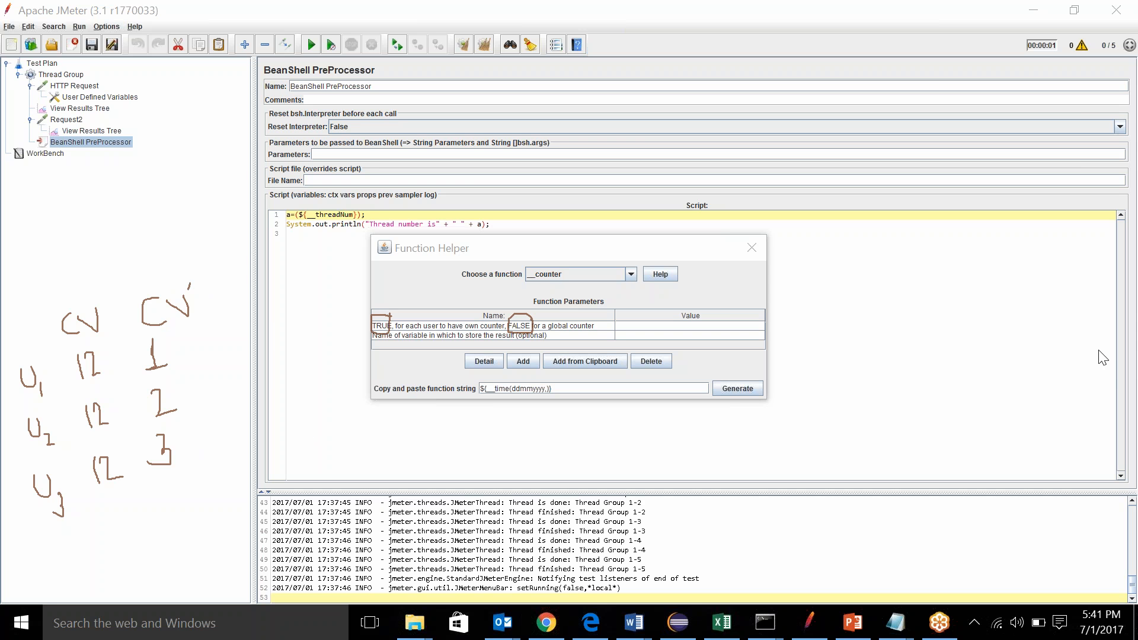
Generate a __counter function string with the per-user parameter set to false in the Function Helper and copy it
left_click(1084, 355)
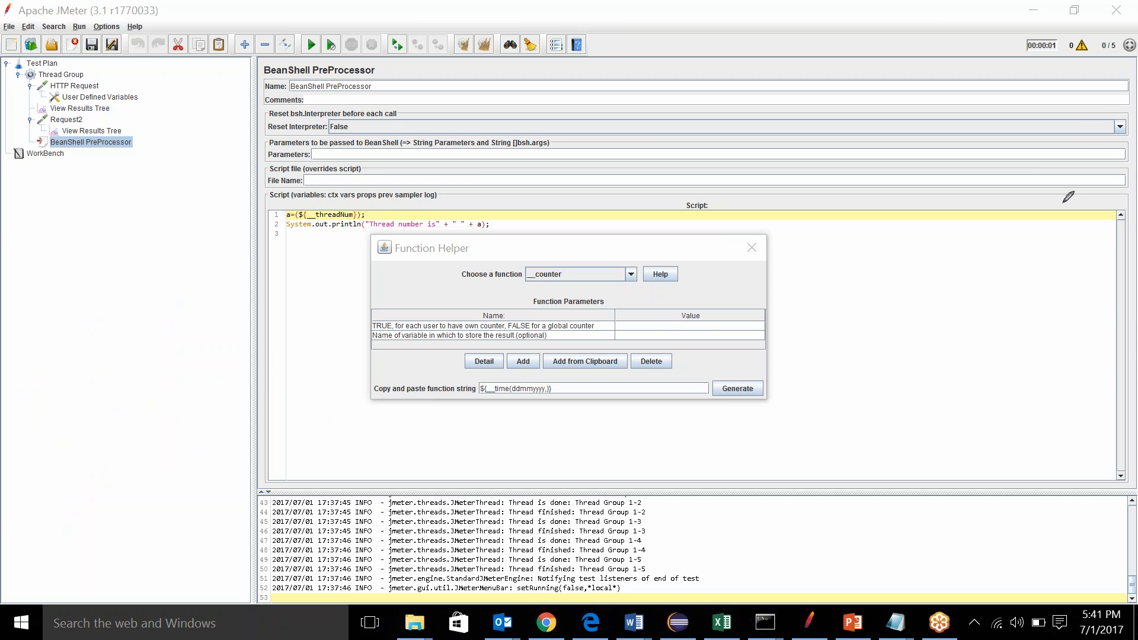
left_click(650, 326)
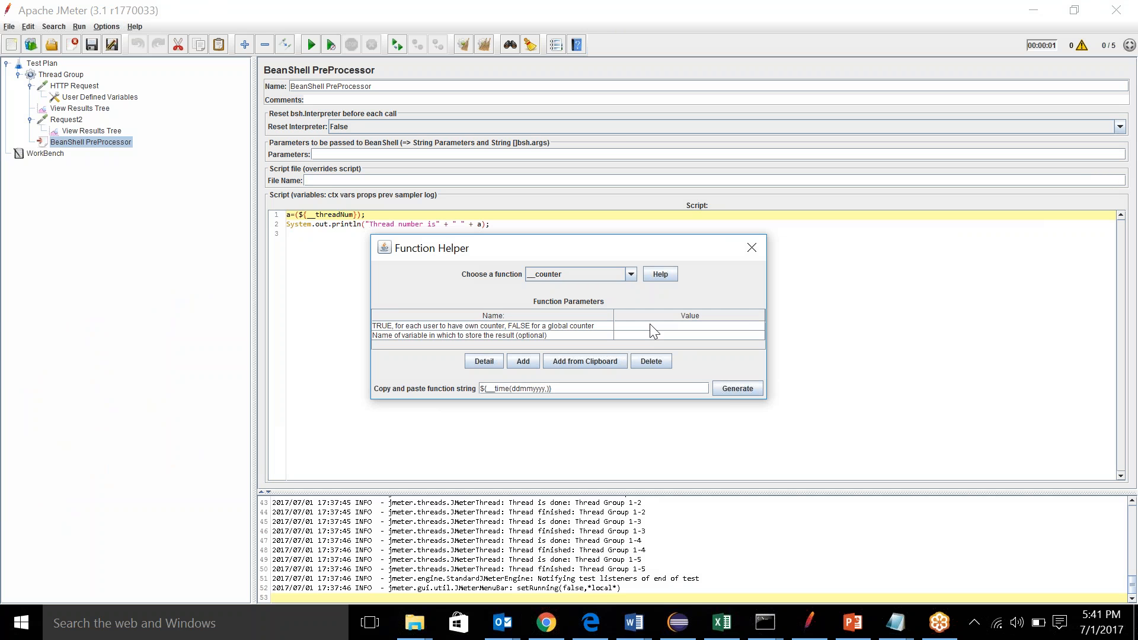
double_click(650, 327)
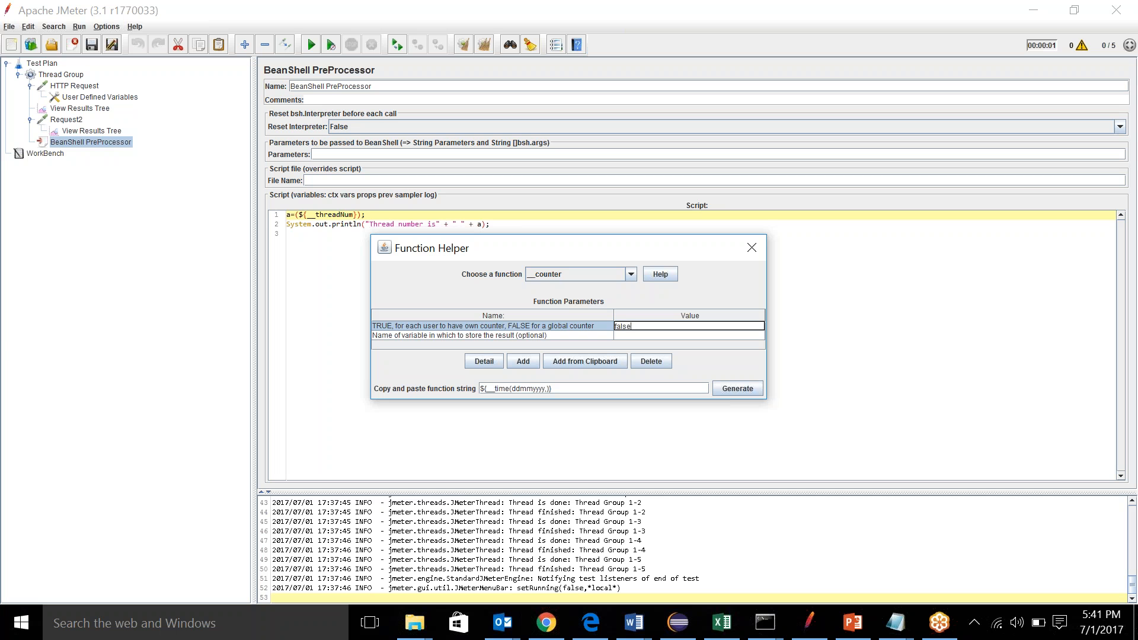
left_click(742, 389)
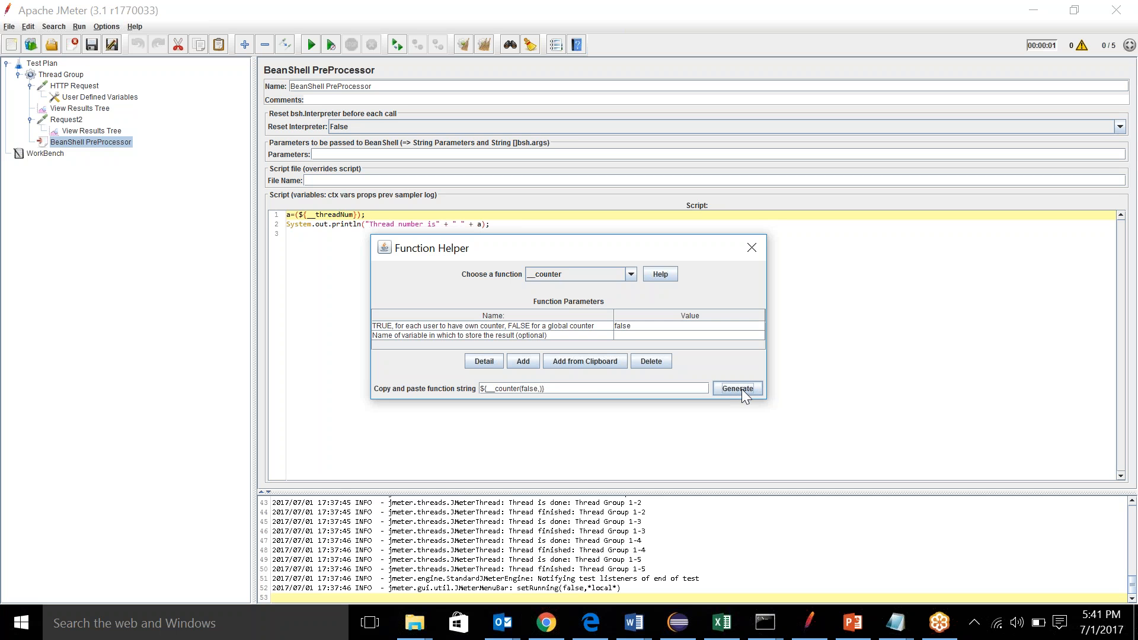
left_click_drag(601, 389, 456, 389)
key("ctrl+c")
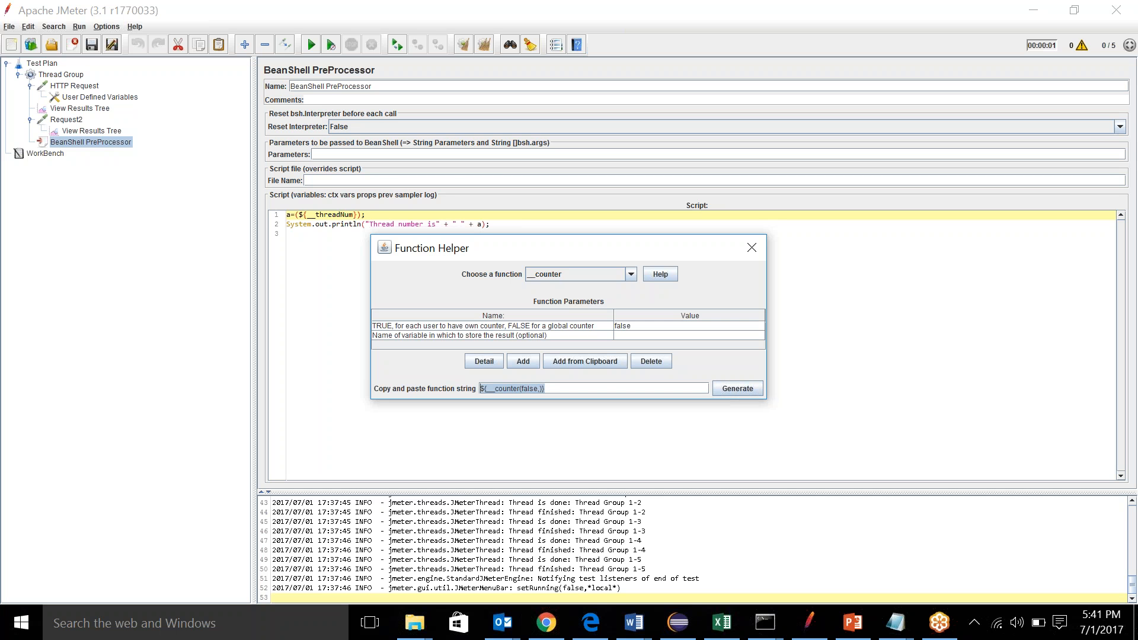
Append the copied ${__counter(false,)} function to the path of the HTTP Request sampler
left_click(87, 306)
left_click(82, 87)
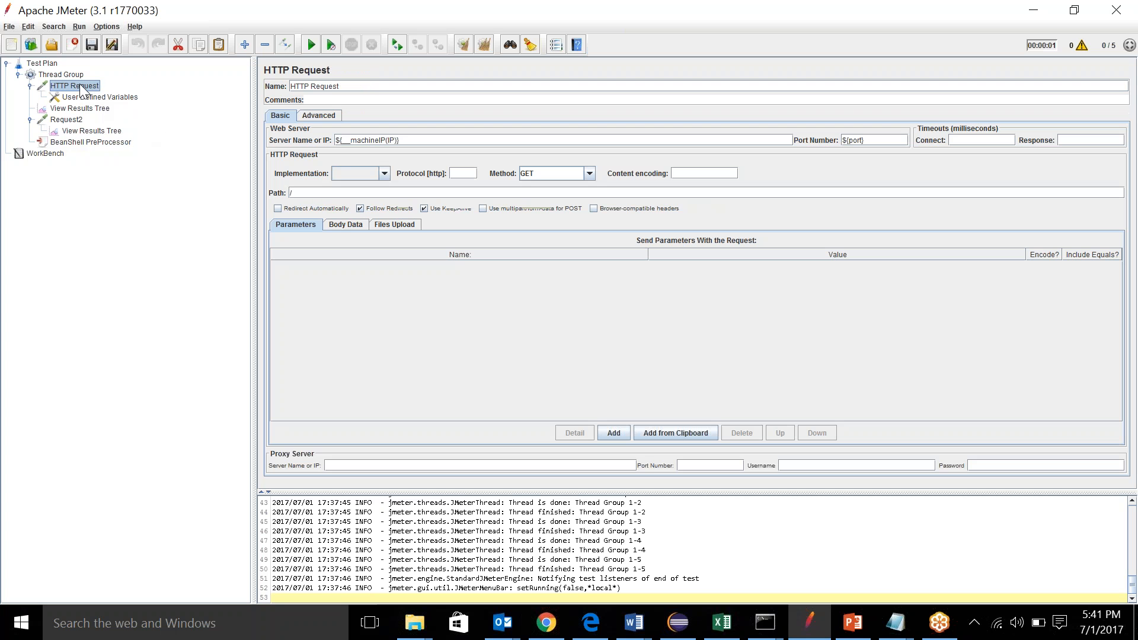
left_click(325, 193)
key("ctrl+v")
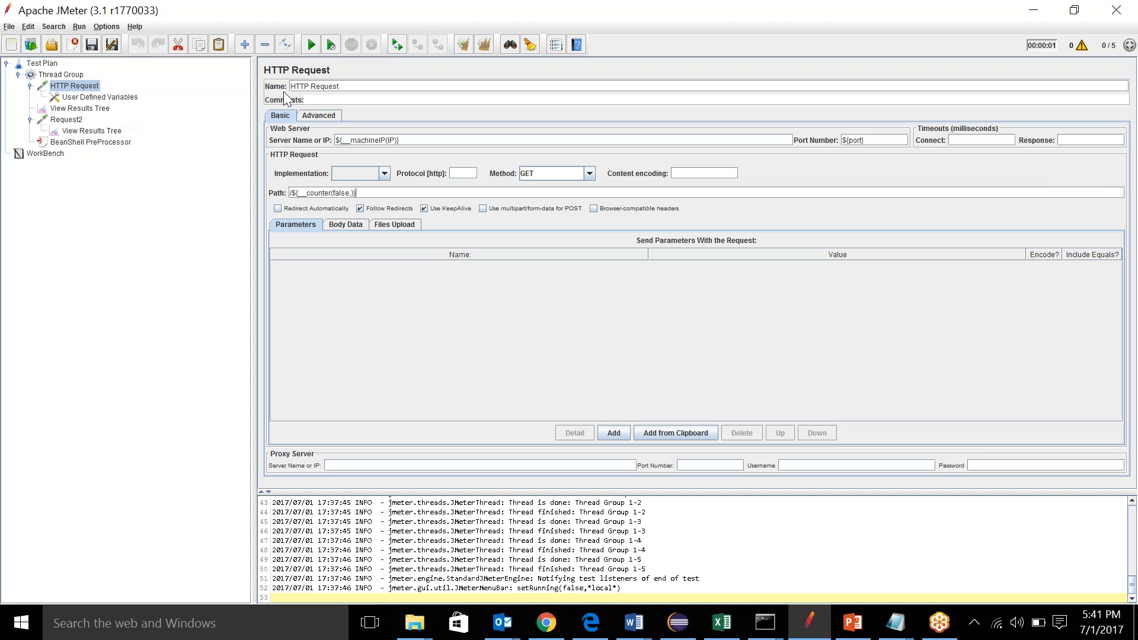
Clear all previous results and run the test from the Thread Group's View Results Tree without saving the plan
left_click(484, 44)
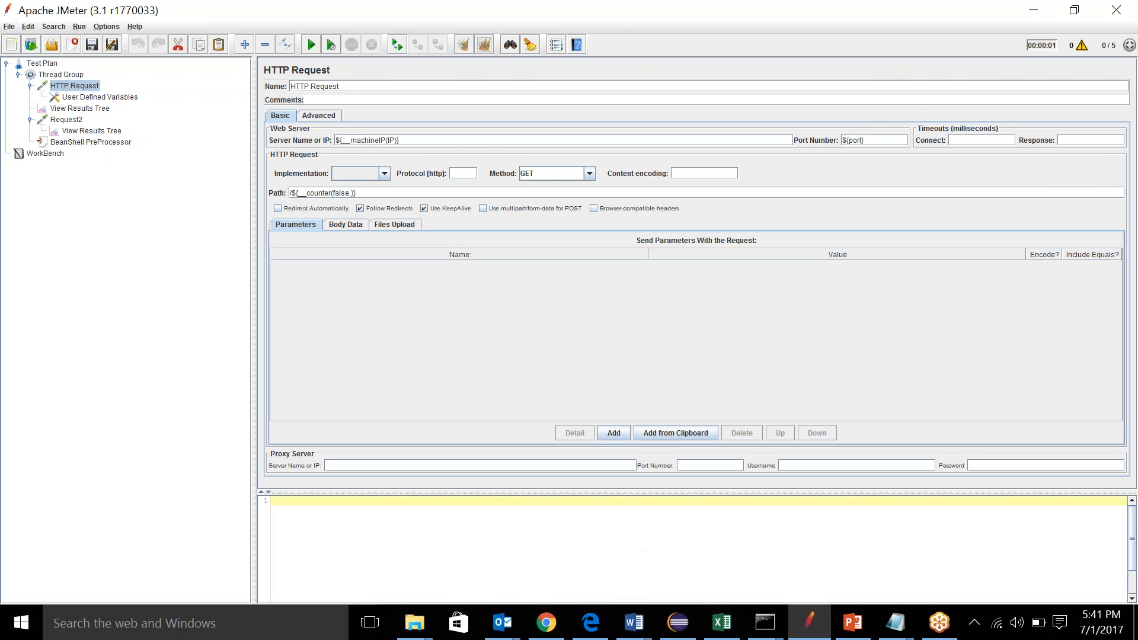
left_click(95, 108)
left_click(311, 45)
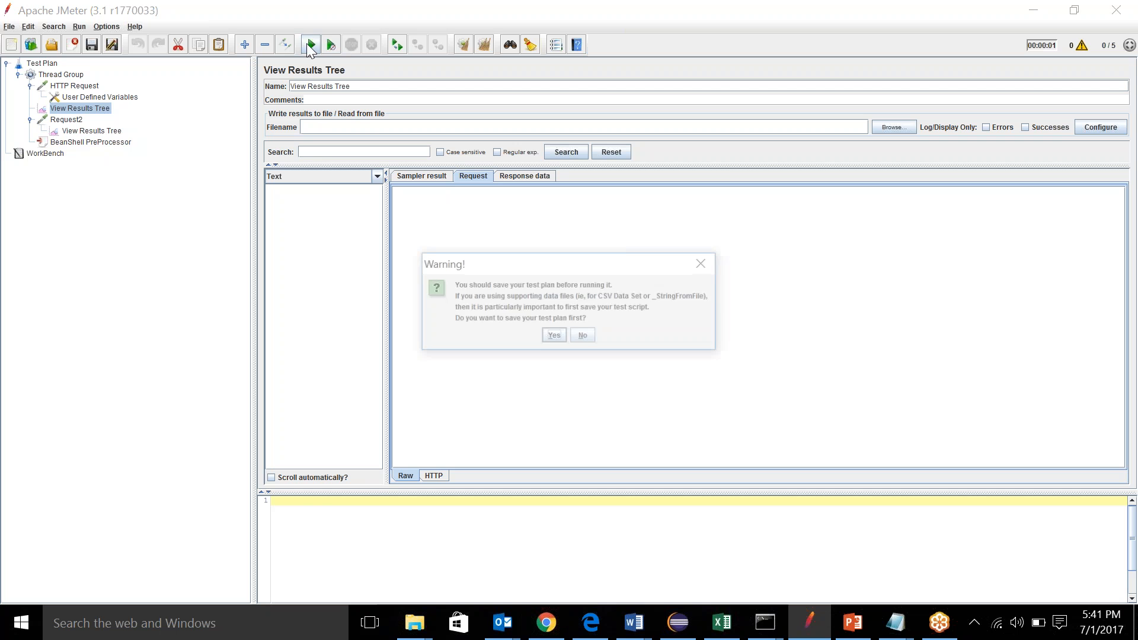
left_click(583, 337)
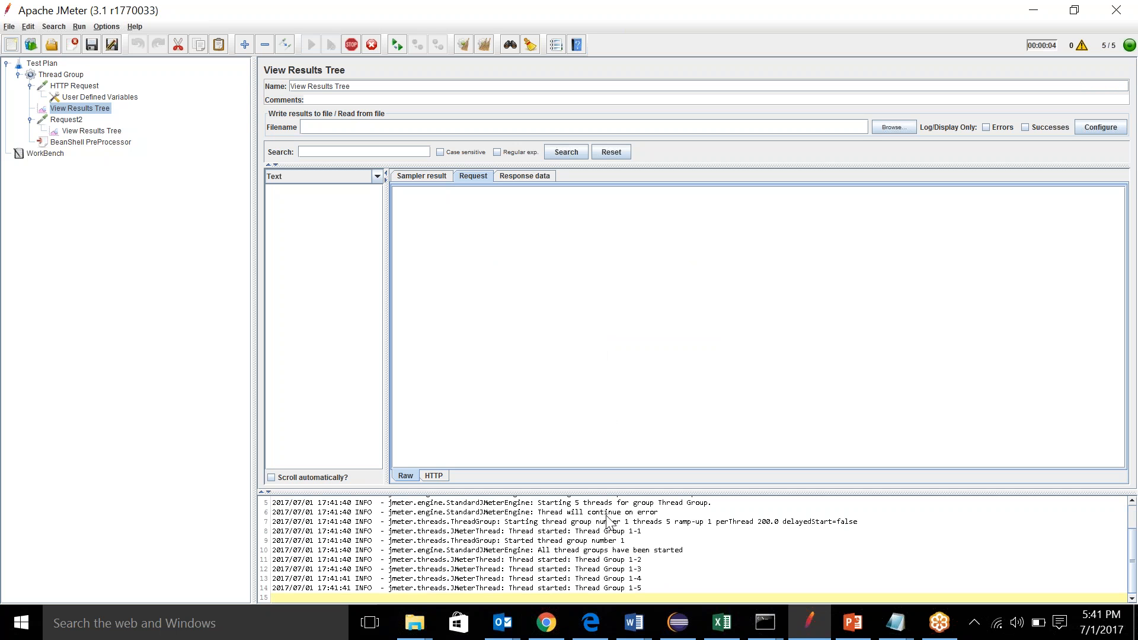
Try to stop the running test and shut down its threads, dismissing the stopping notices
left_click(350, 45)
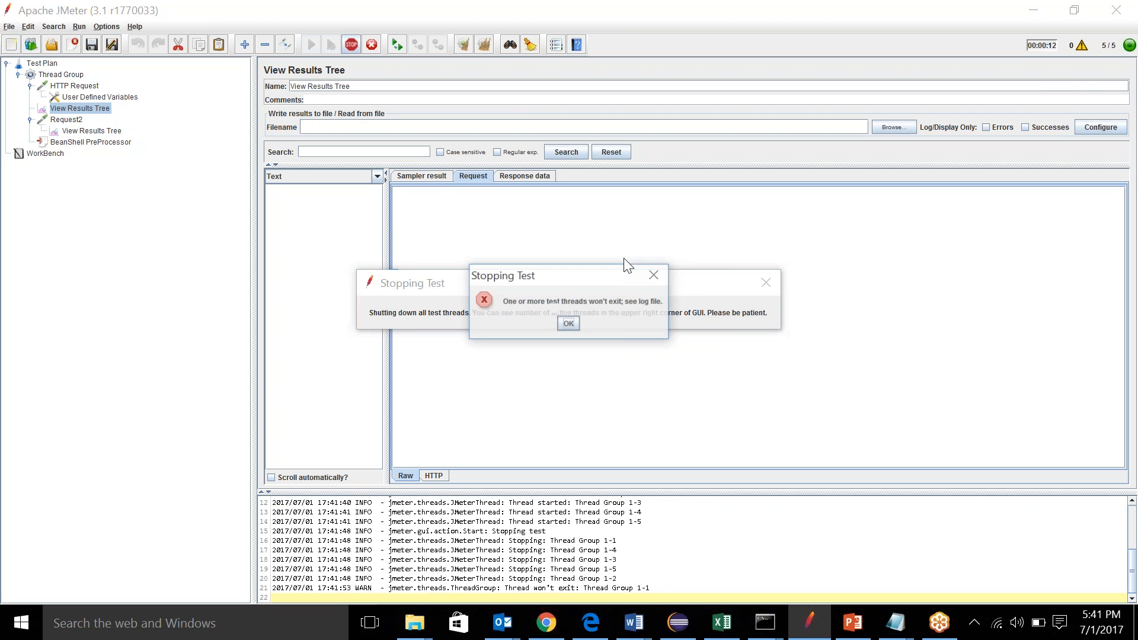
left_click(569, 323)
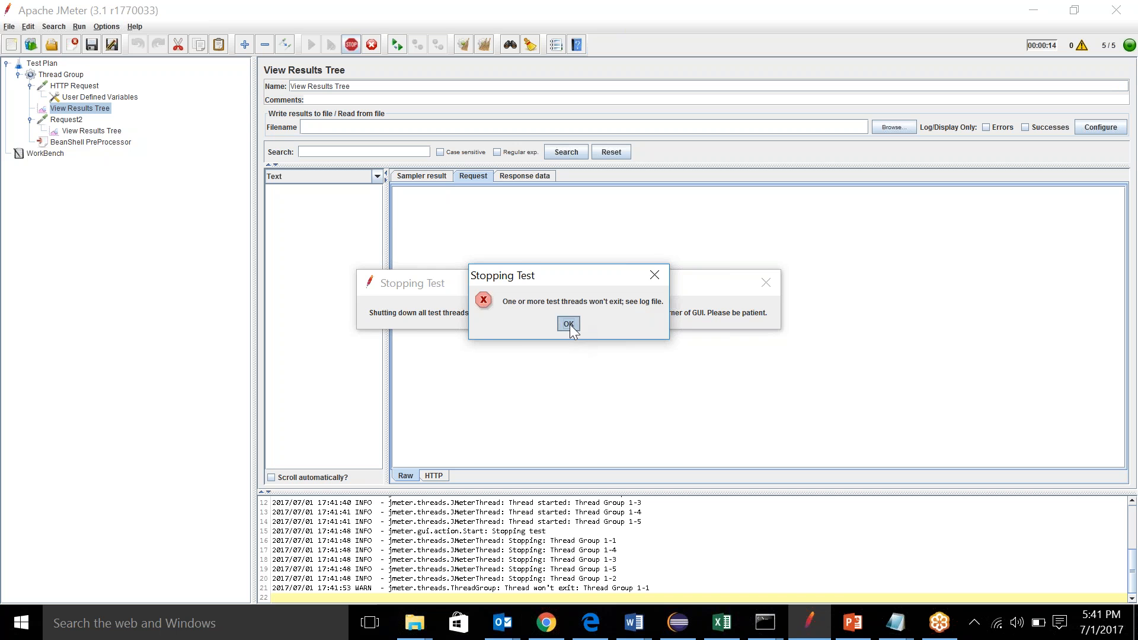
left_click(767, 284)
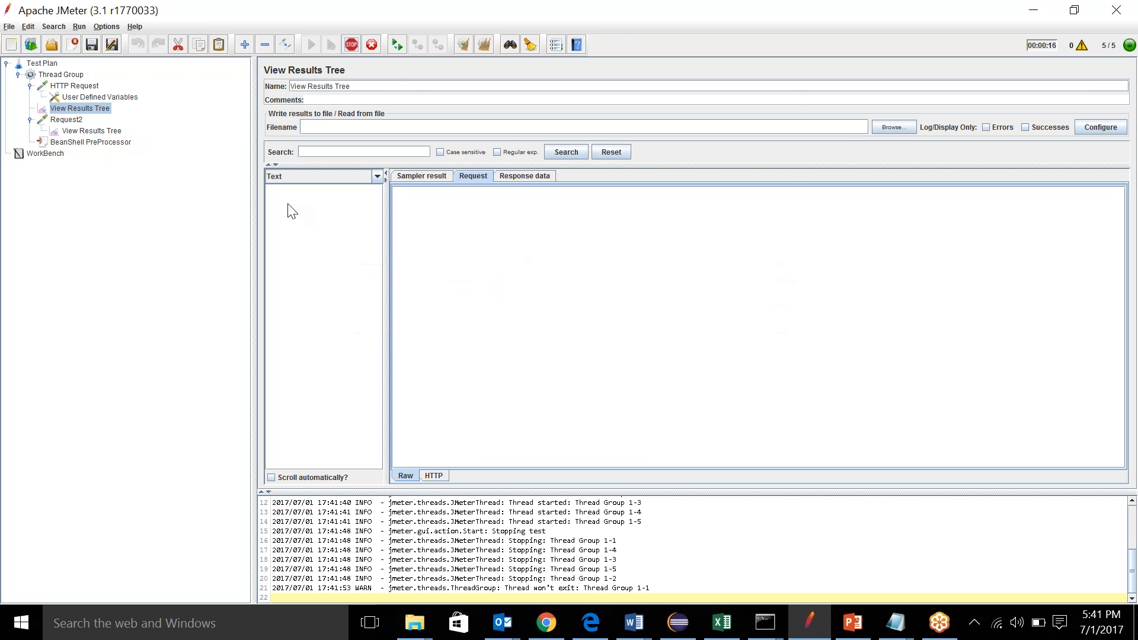
left_click(372, 51)
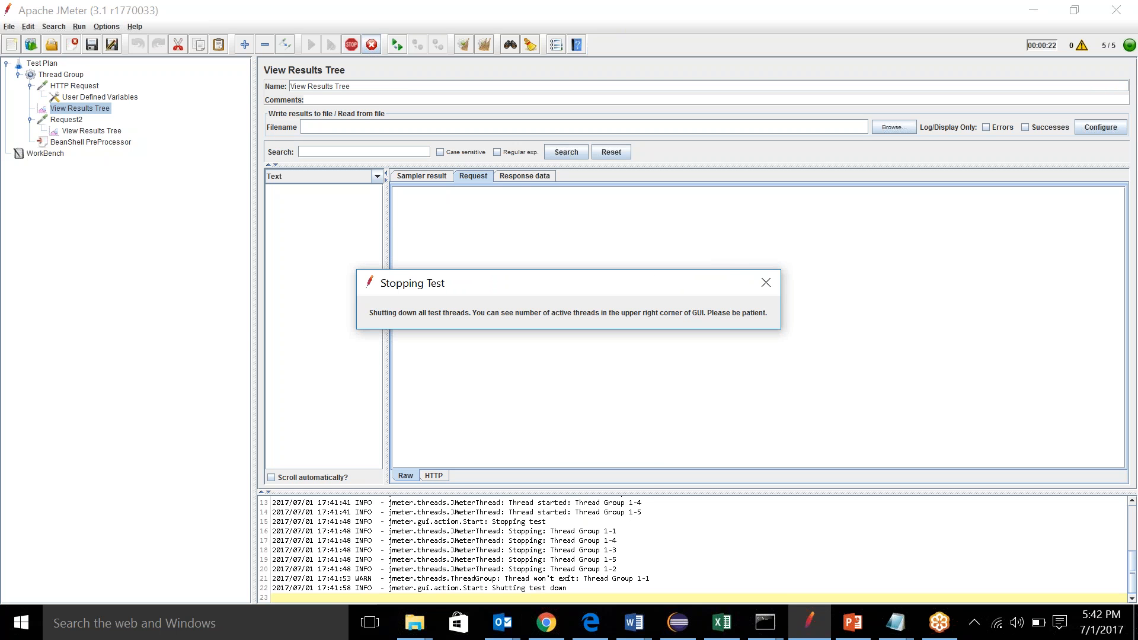
left_click(765, 285)
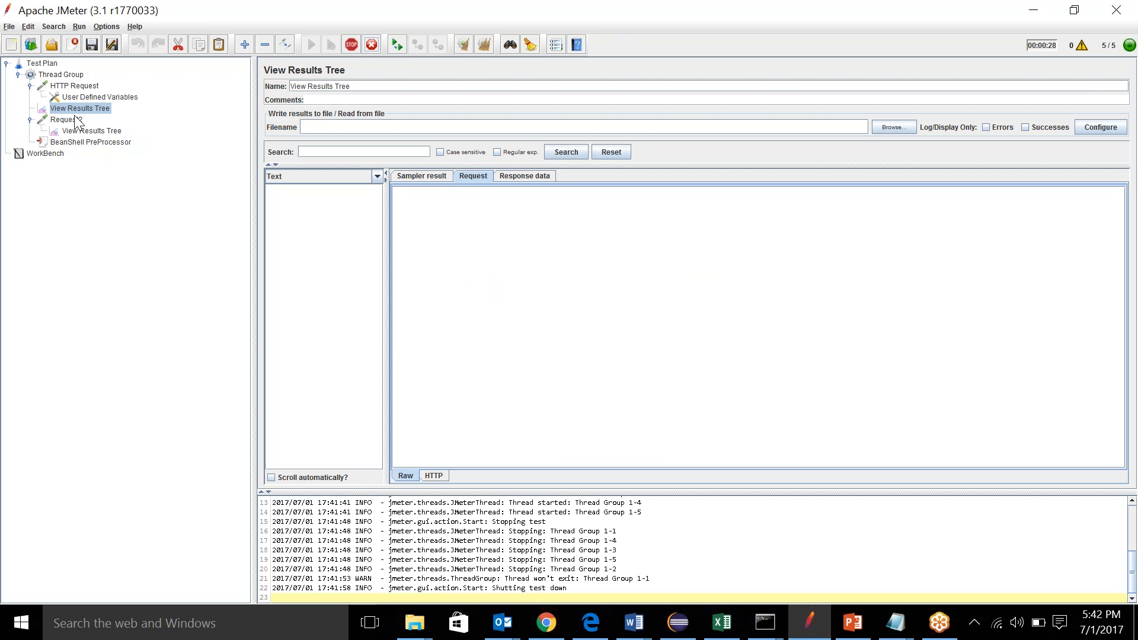
Review the Thread Group and User Defined Variables settings, return to View Results Tree and try again to stop the test
left_click(61, 75)
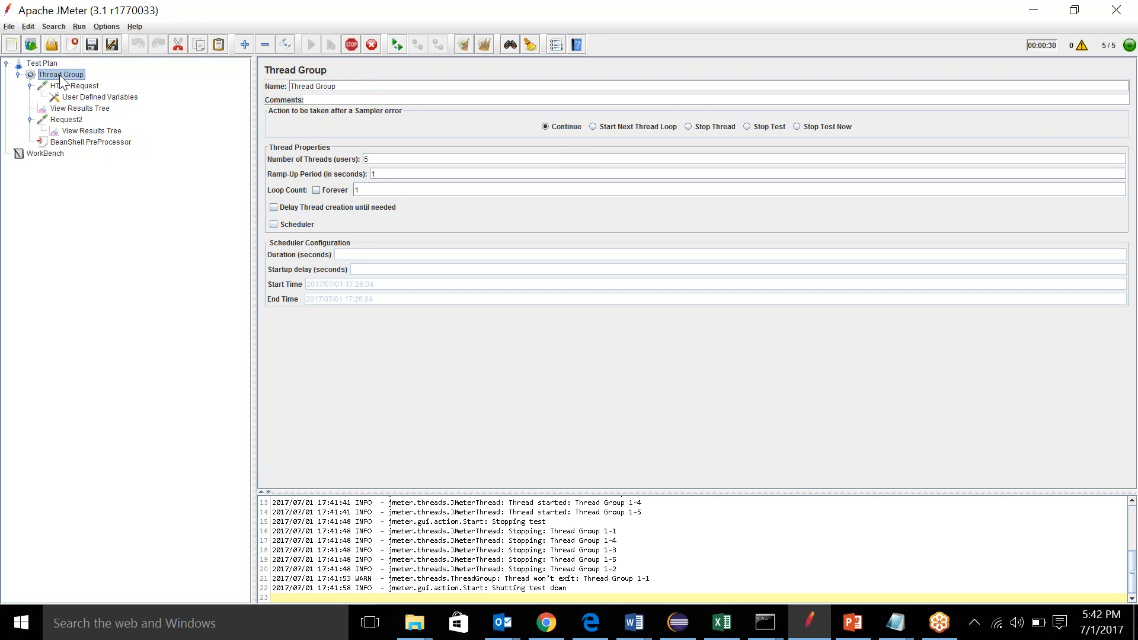
left_click(75, 100)
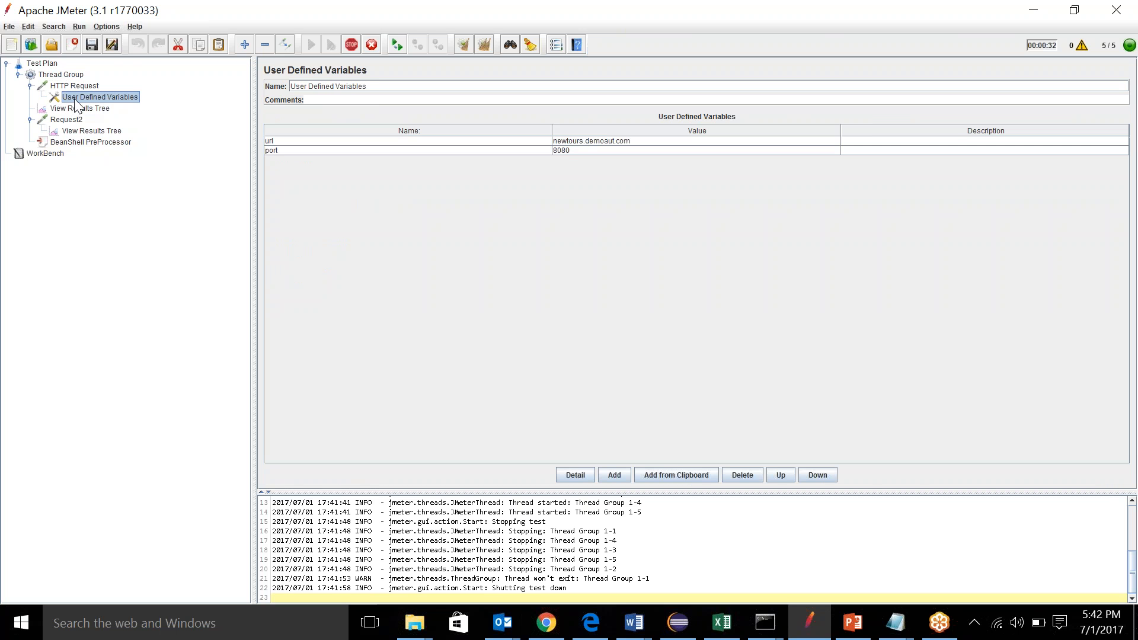
left_click(77, 107)
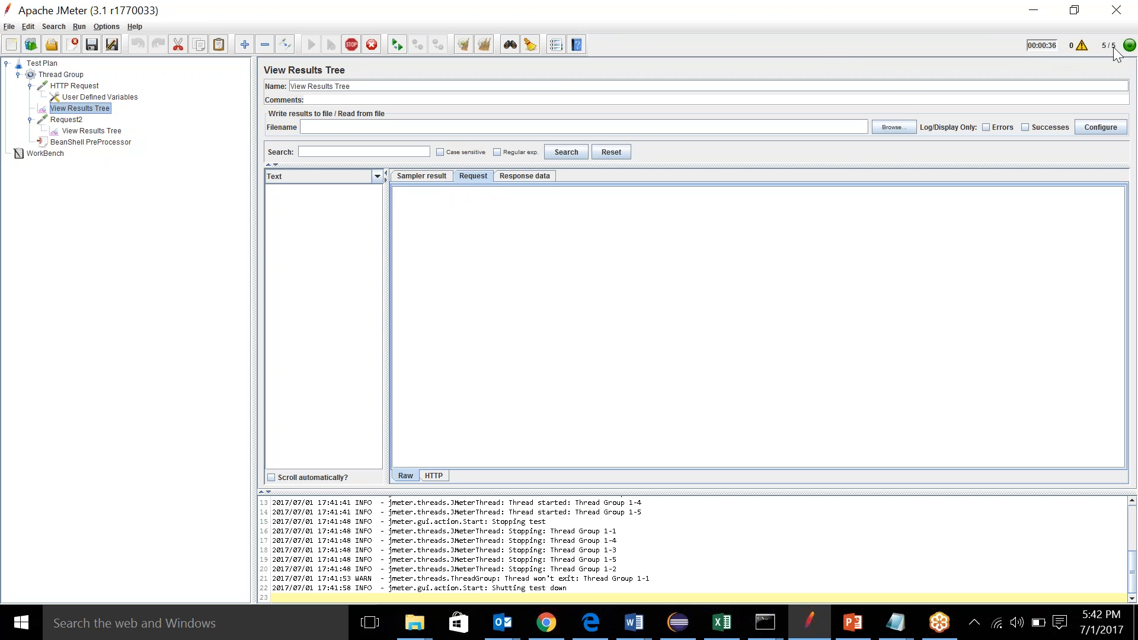
left_click(355, 46)
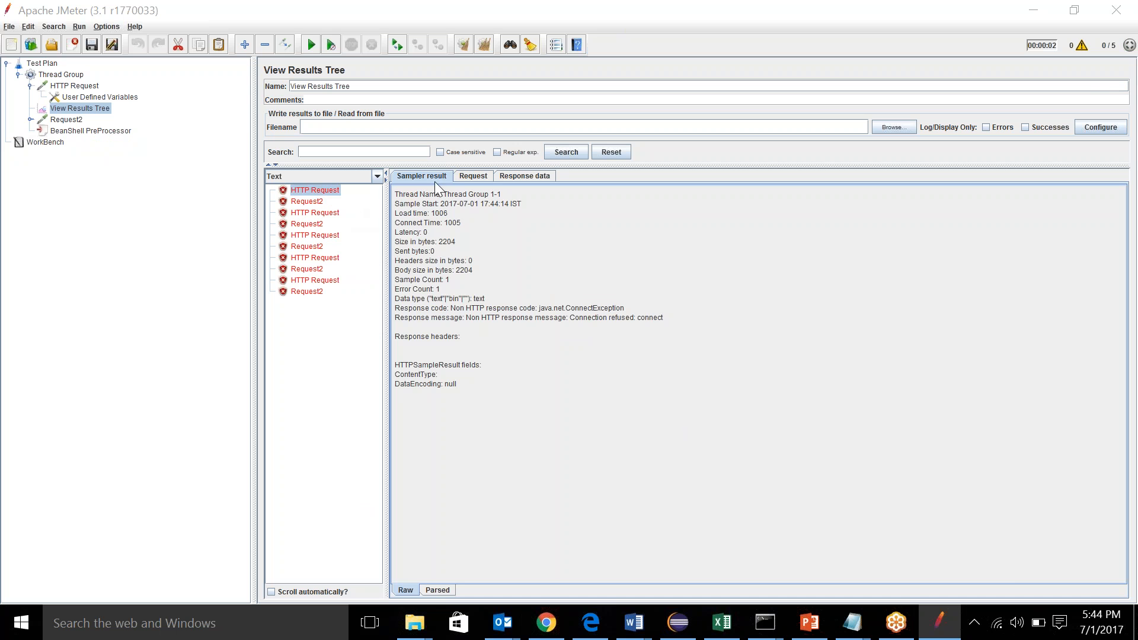
Compare the request URLs of the HTTP Request and Request2 samples in View Results Tree to check the counter values
left_click(471, 177)
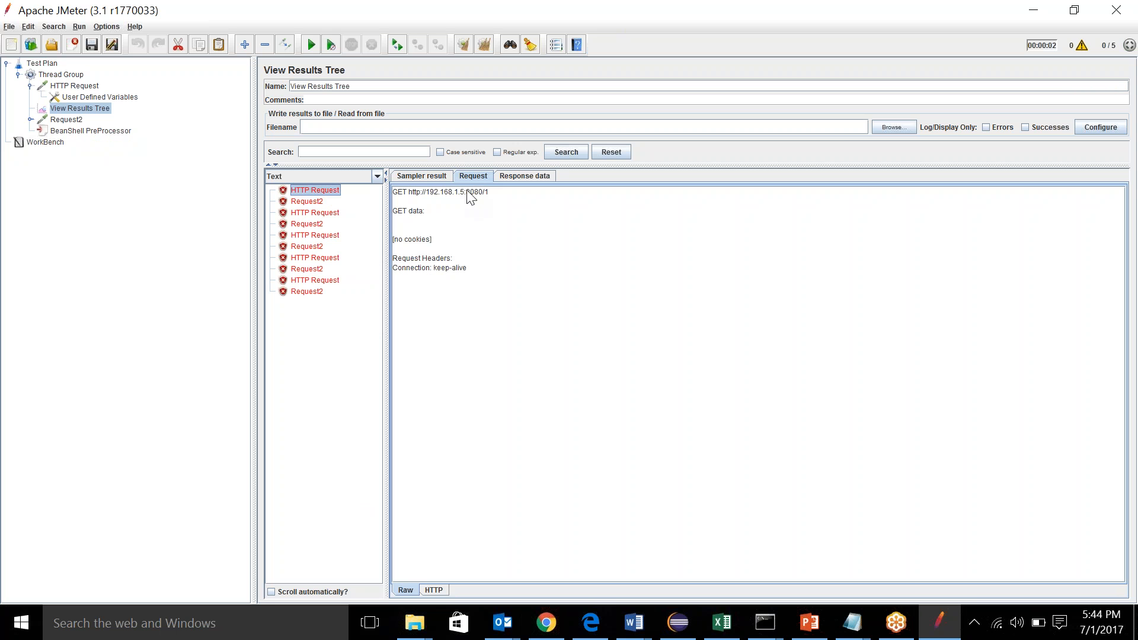
left_click(324, 214)
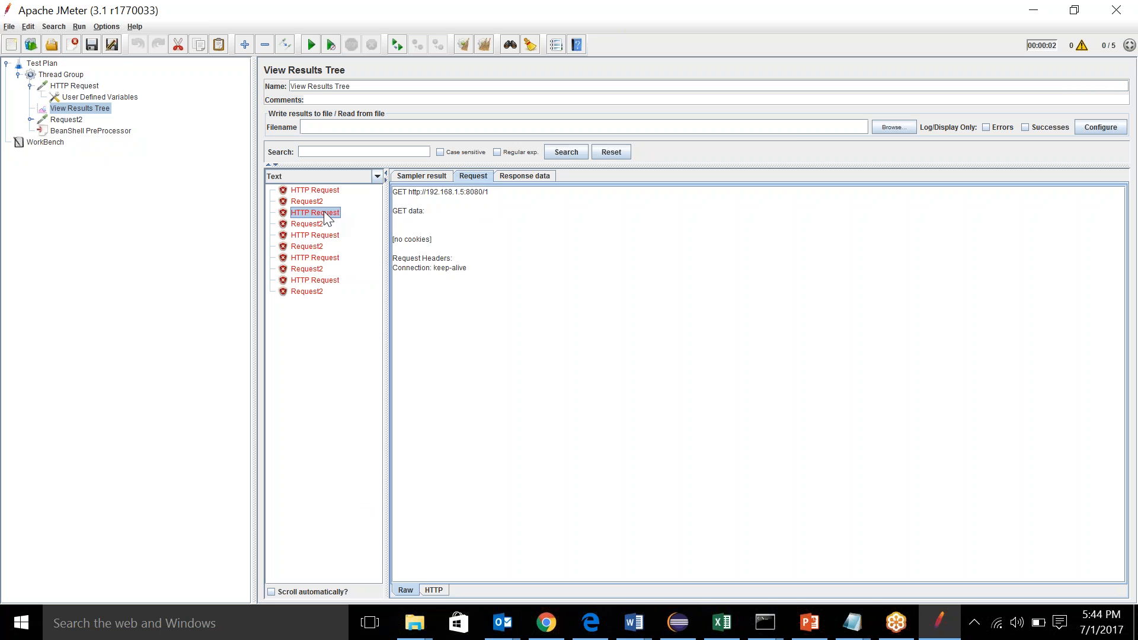
left_click(325, 236)
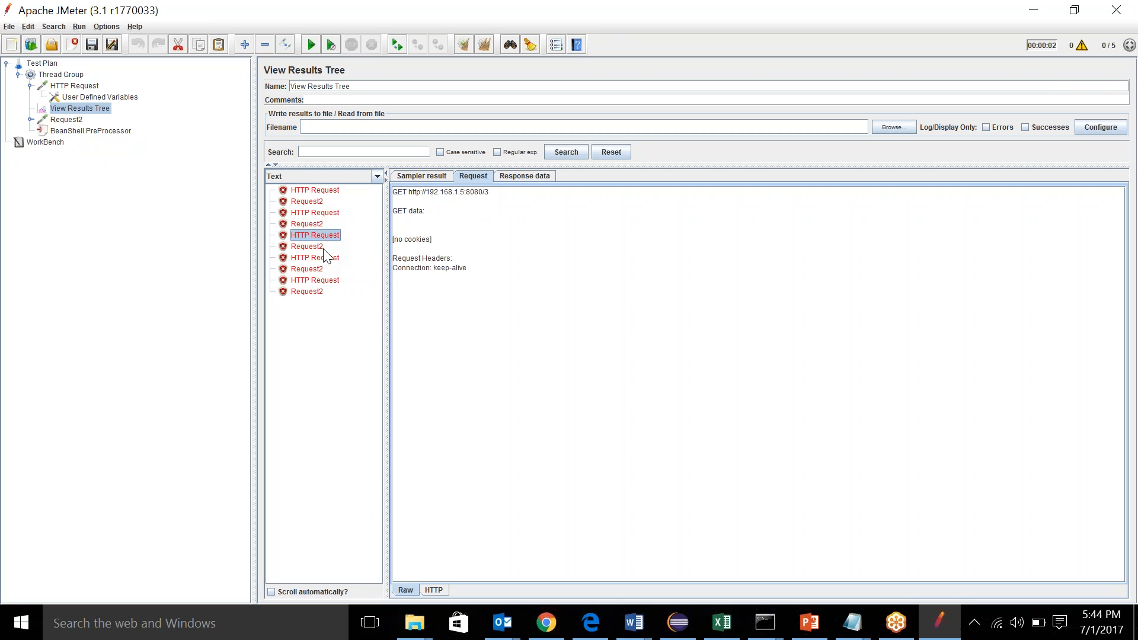
left_click(325, 256)
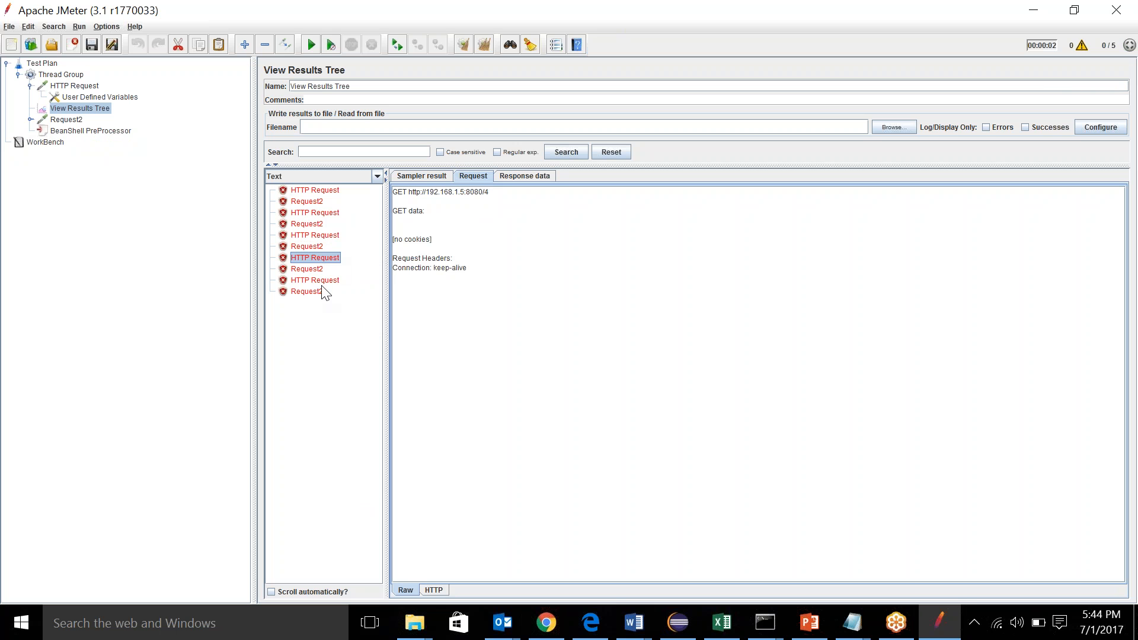
left_click(323, 281)
left_click(311, 205)
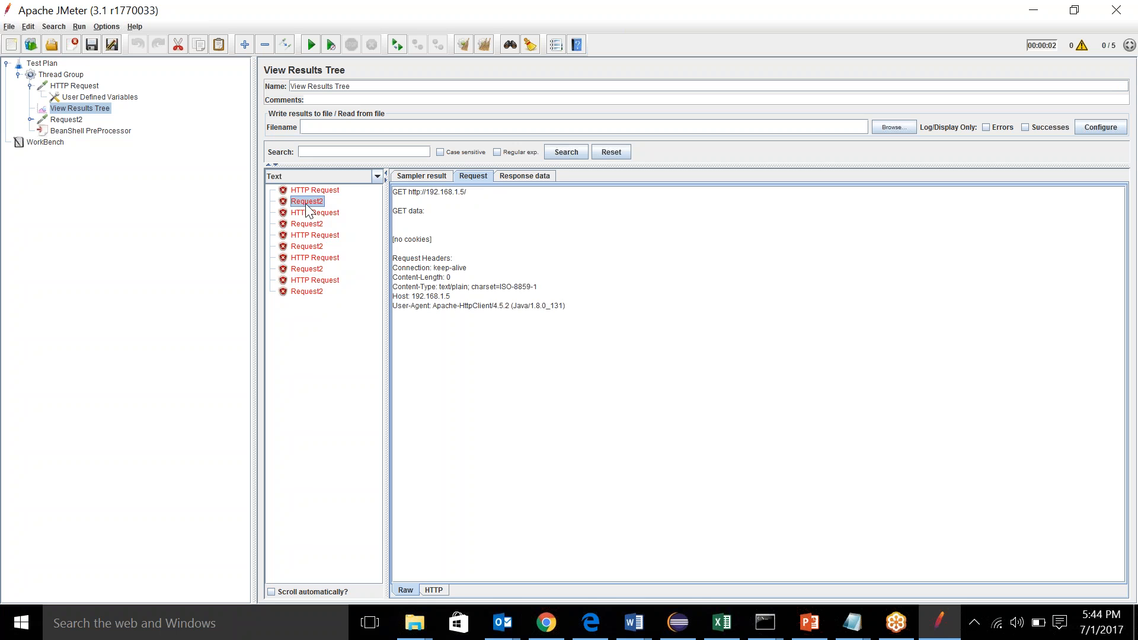
left_click(312, 225)
left_click(311, 192)
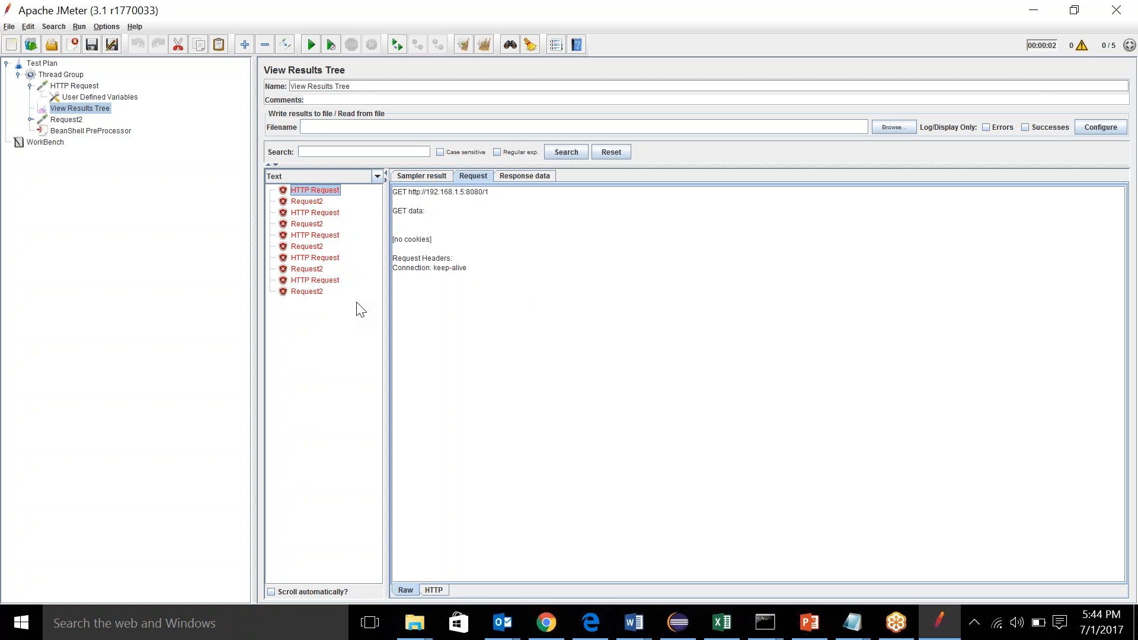
Open the Function Helper dialog
left_click(111, 26)
mouse_move(134, 26)
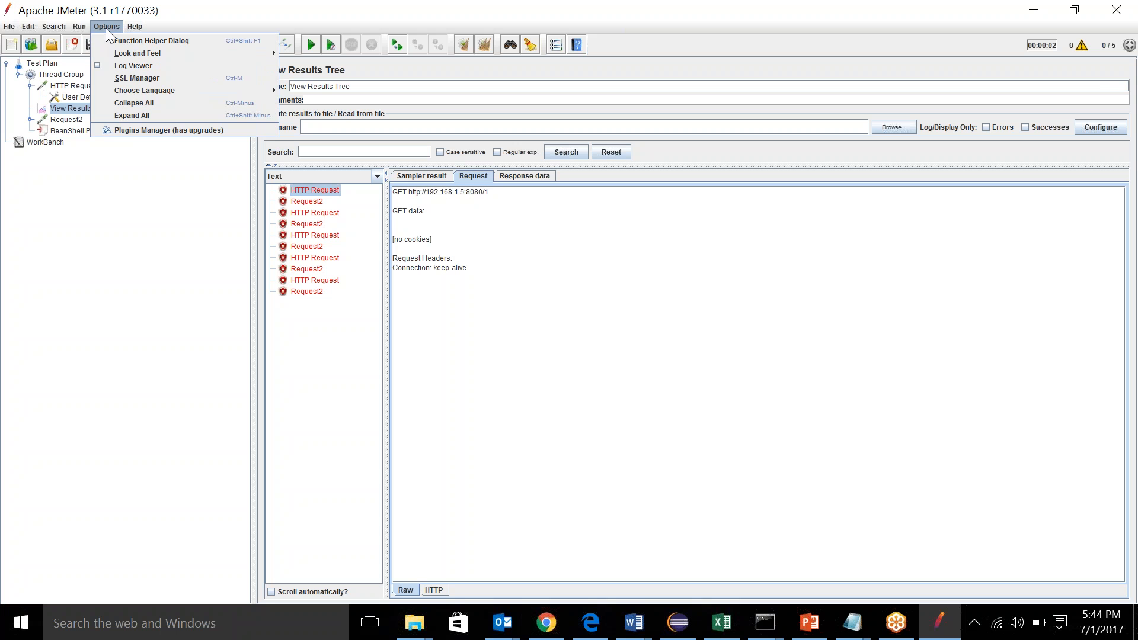